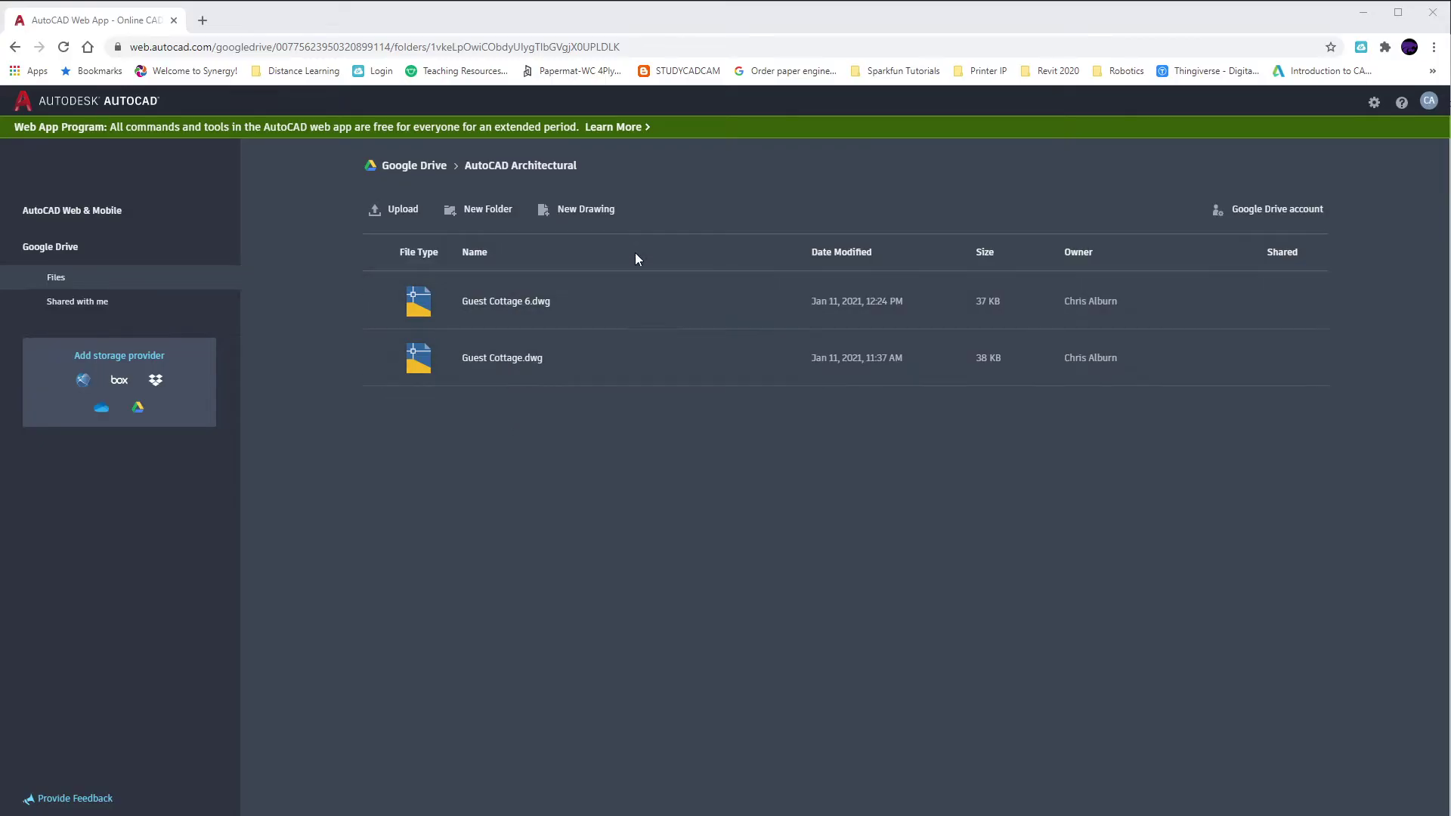
Step: Create a new drawing named House with Imperial drawing units and open it
{"action": "left_click", "coordinate": [588, 211]}
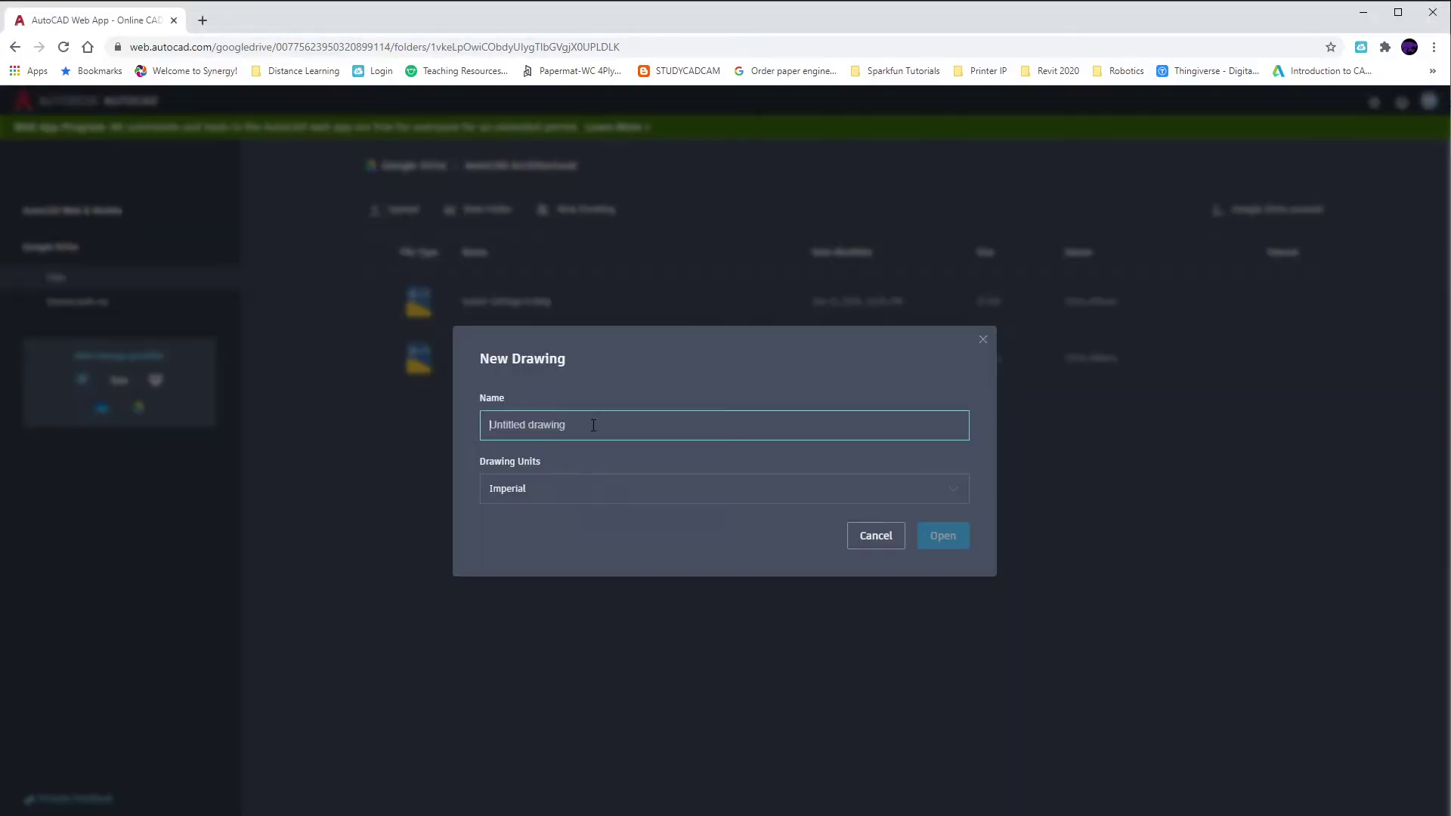
{"action": "type", "text": "g"}
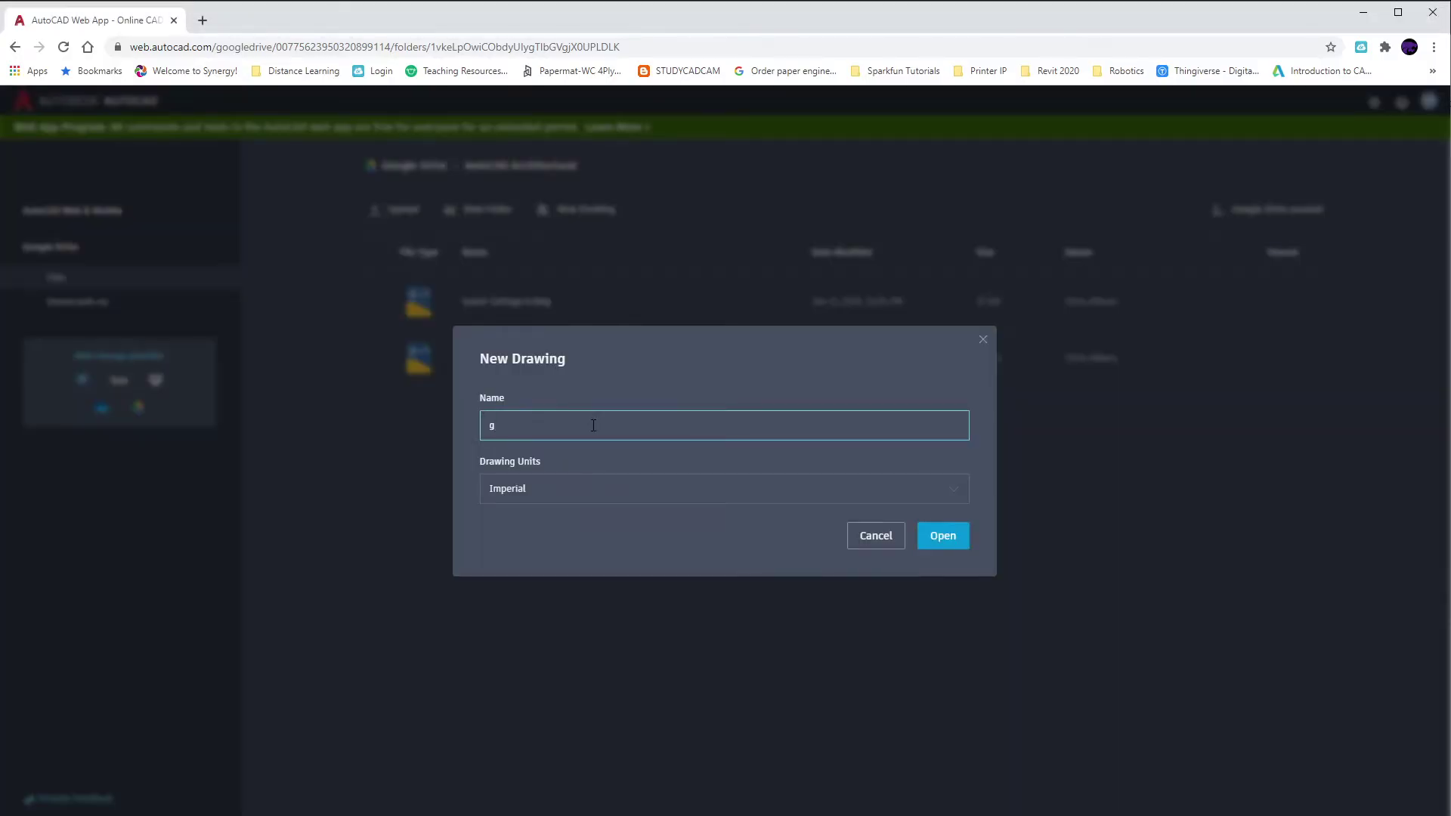
{"action": "key", "text": "BackSpace"}
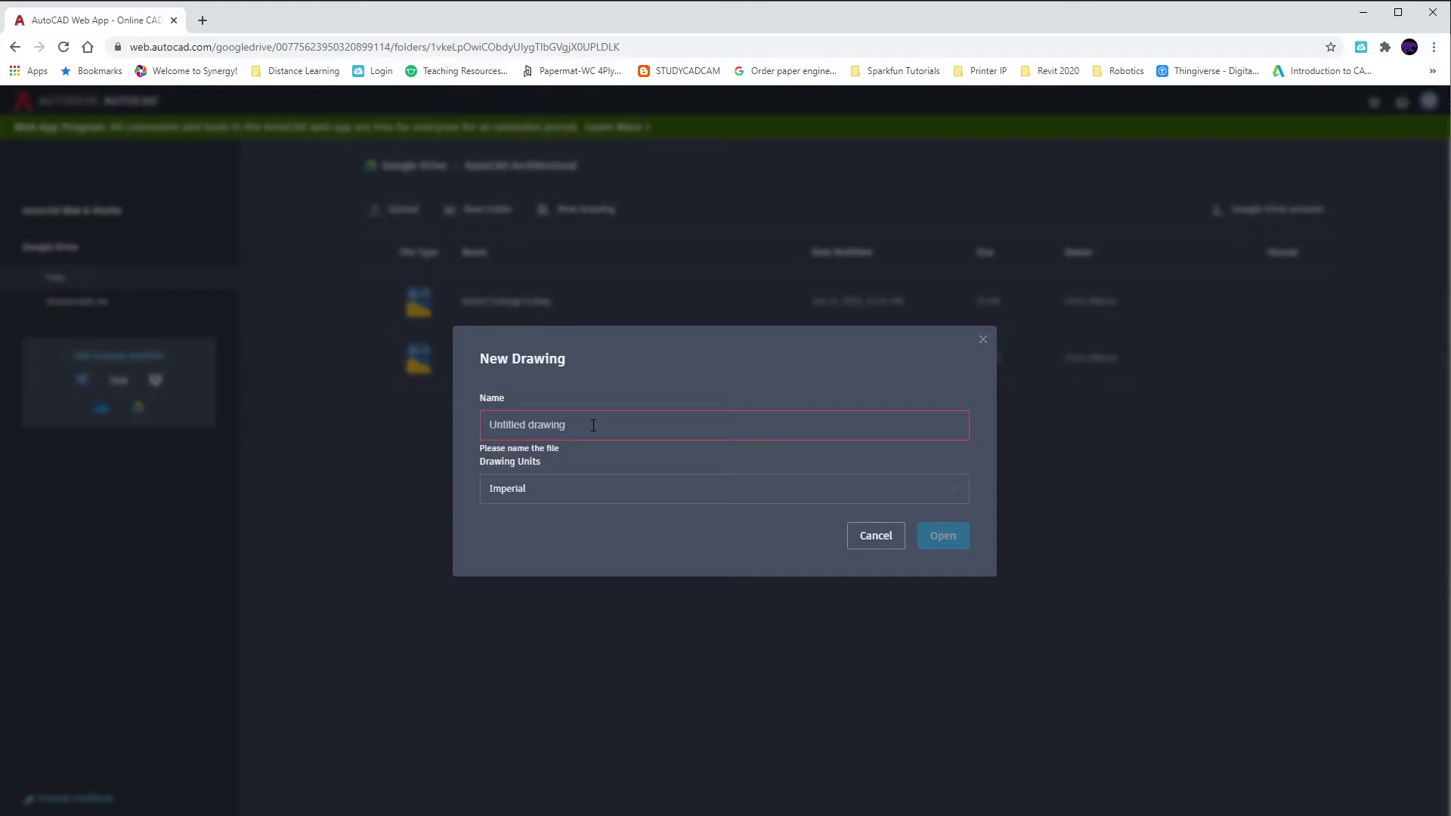
{"action": "type", "text": "House"}
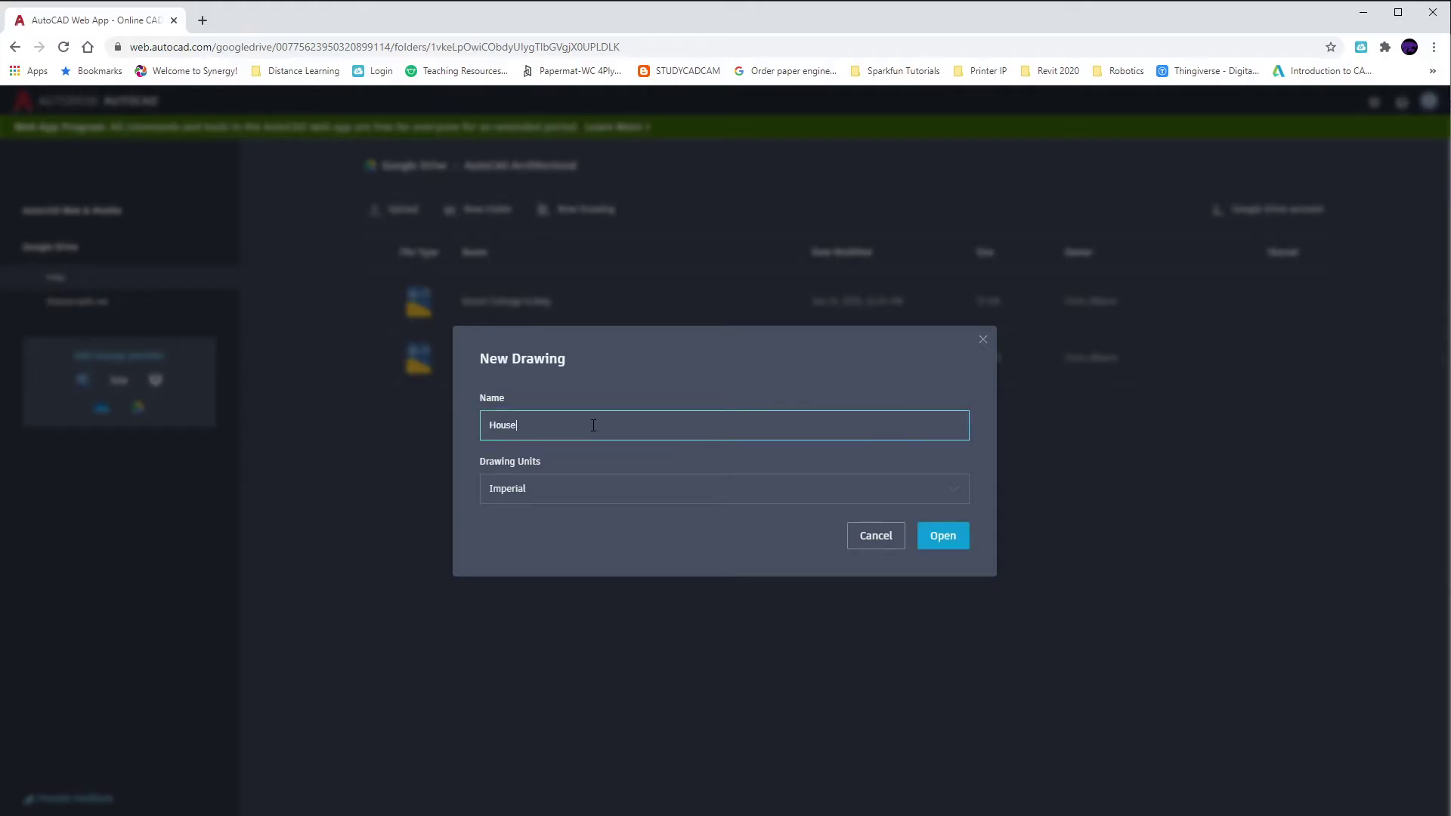
{"action": "left_click", "coordinate": [541, 493]}
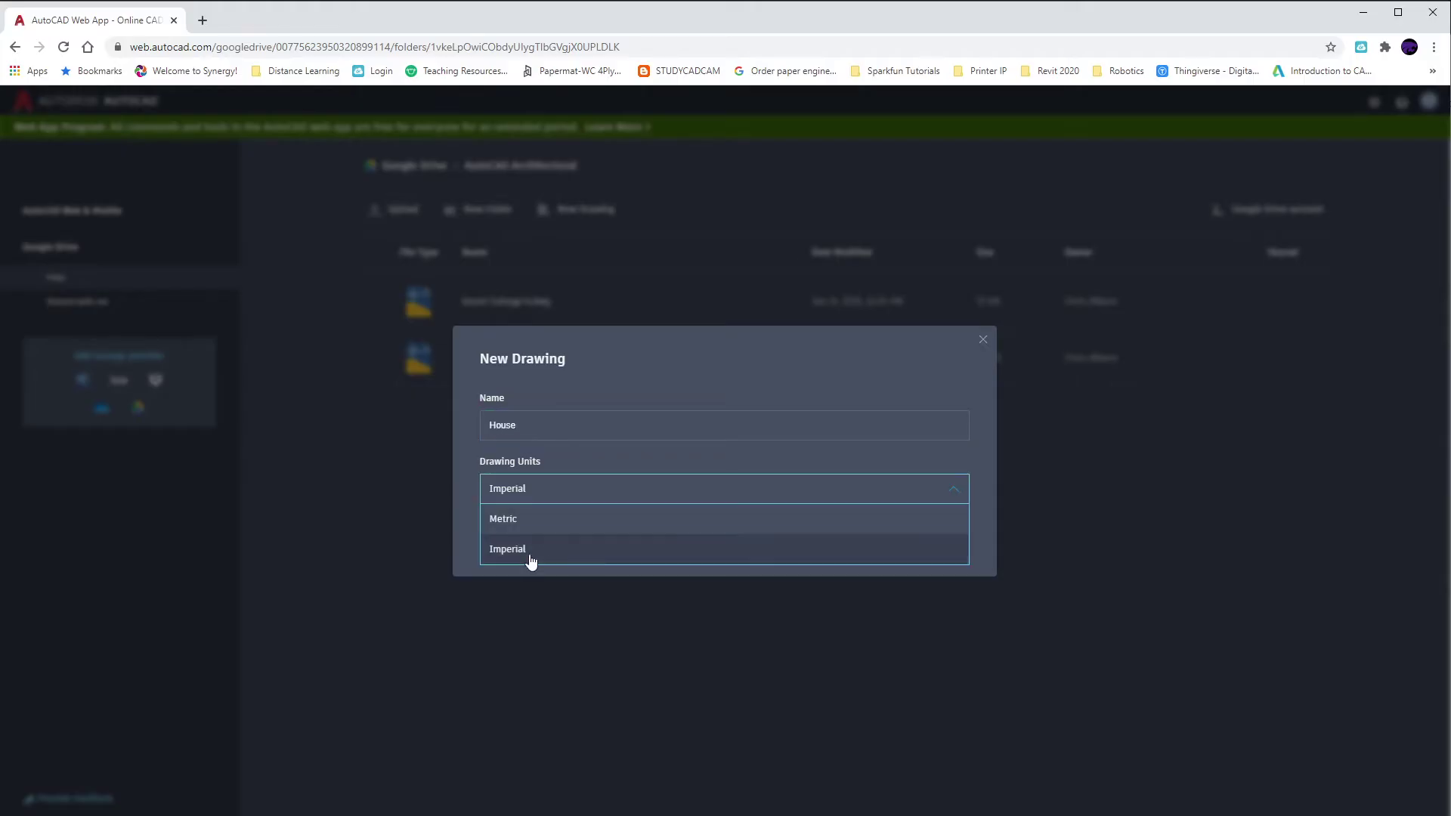
{"action": "left_click", "coordinate": [596, 560]}
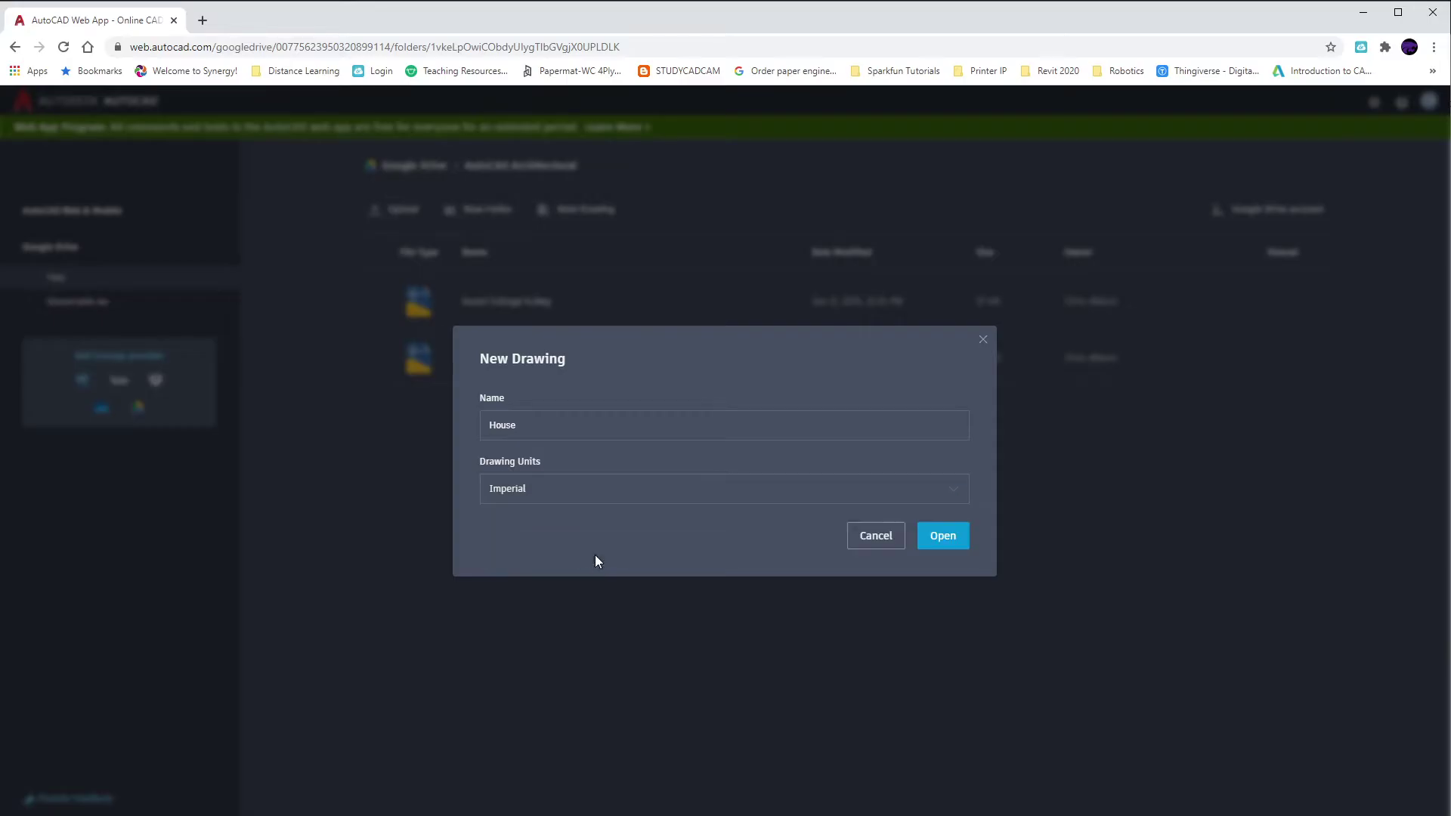
{"action": "left_click", "coordinate": [941, 552]}
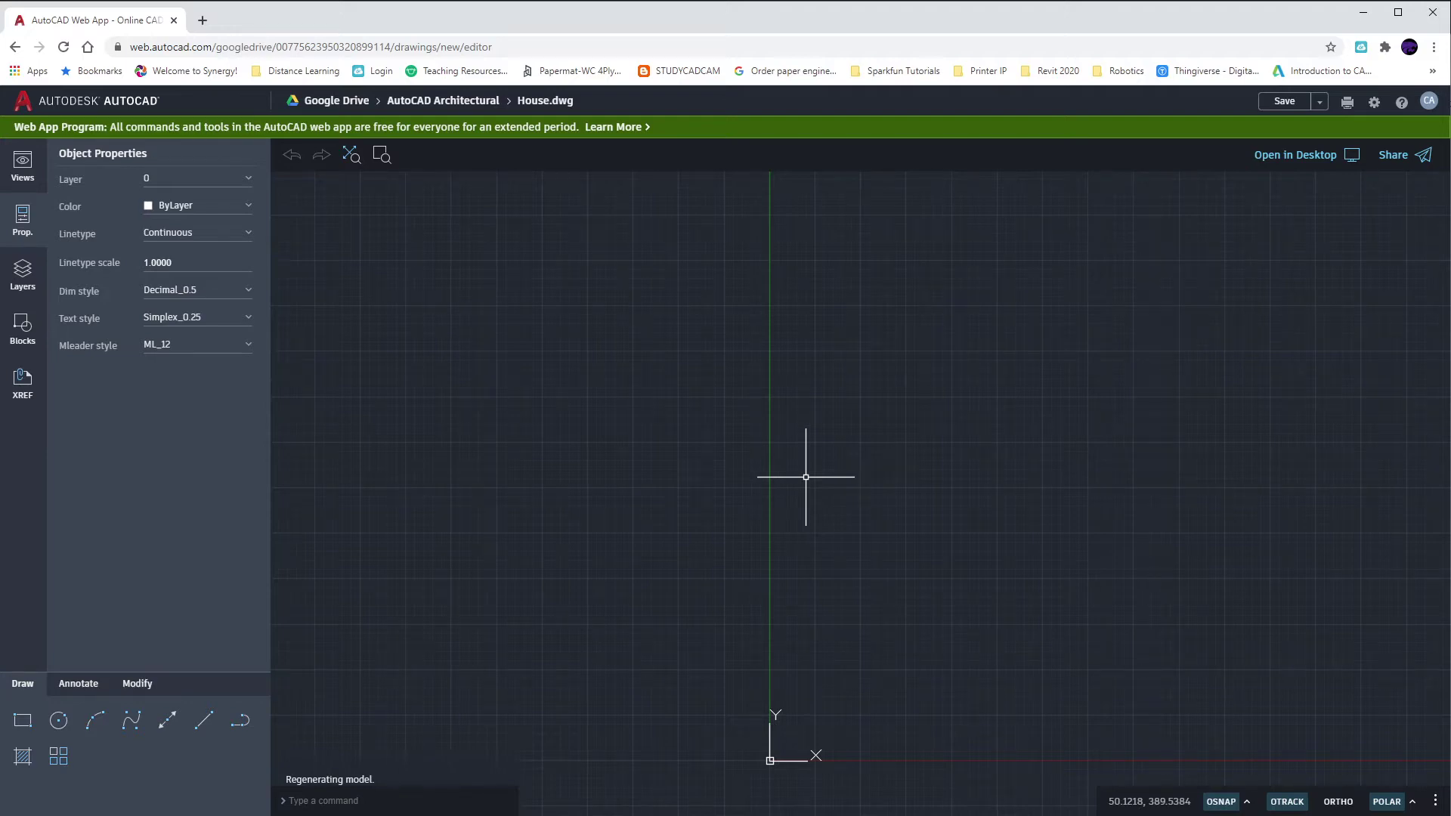
{"action": "type", "text": "z"}
{"action": "key", "text": "Return"}
{"action": "type", "text": "a"}
{"action": "key", "text": "Return"}
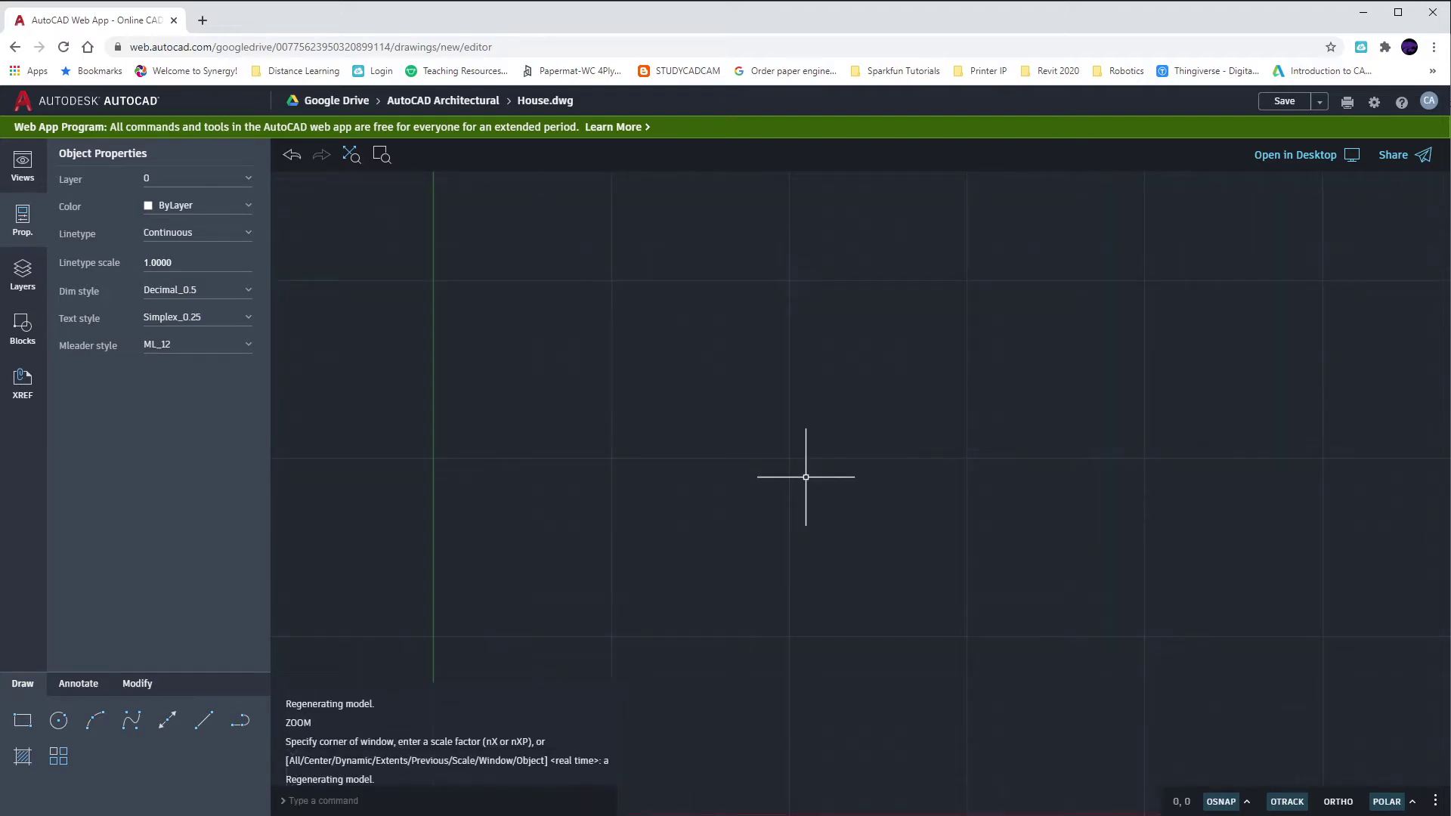
{"action": "type", "text": "l"}
{"action": "key", "text": "Return"}
{"action": "left_click", "coordinate": [750, 515]}
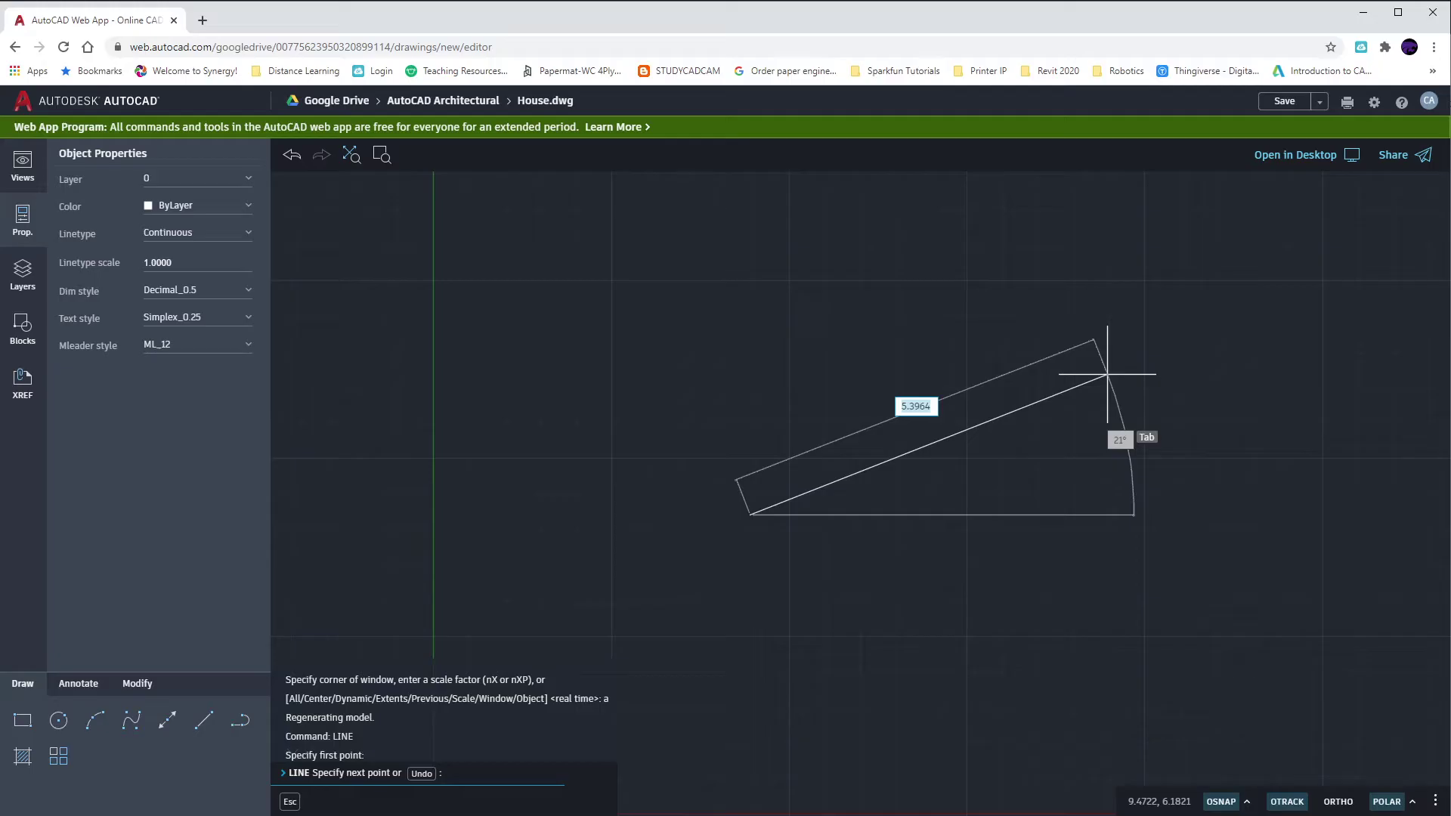
{"action": "key", "text": "Escape"}
{"action": "key", "text": "Escape"}
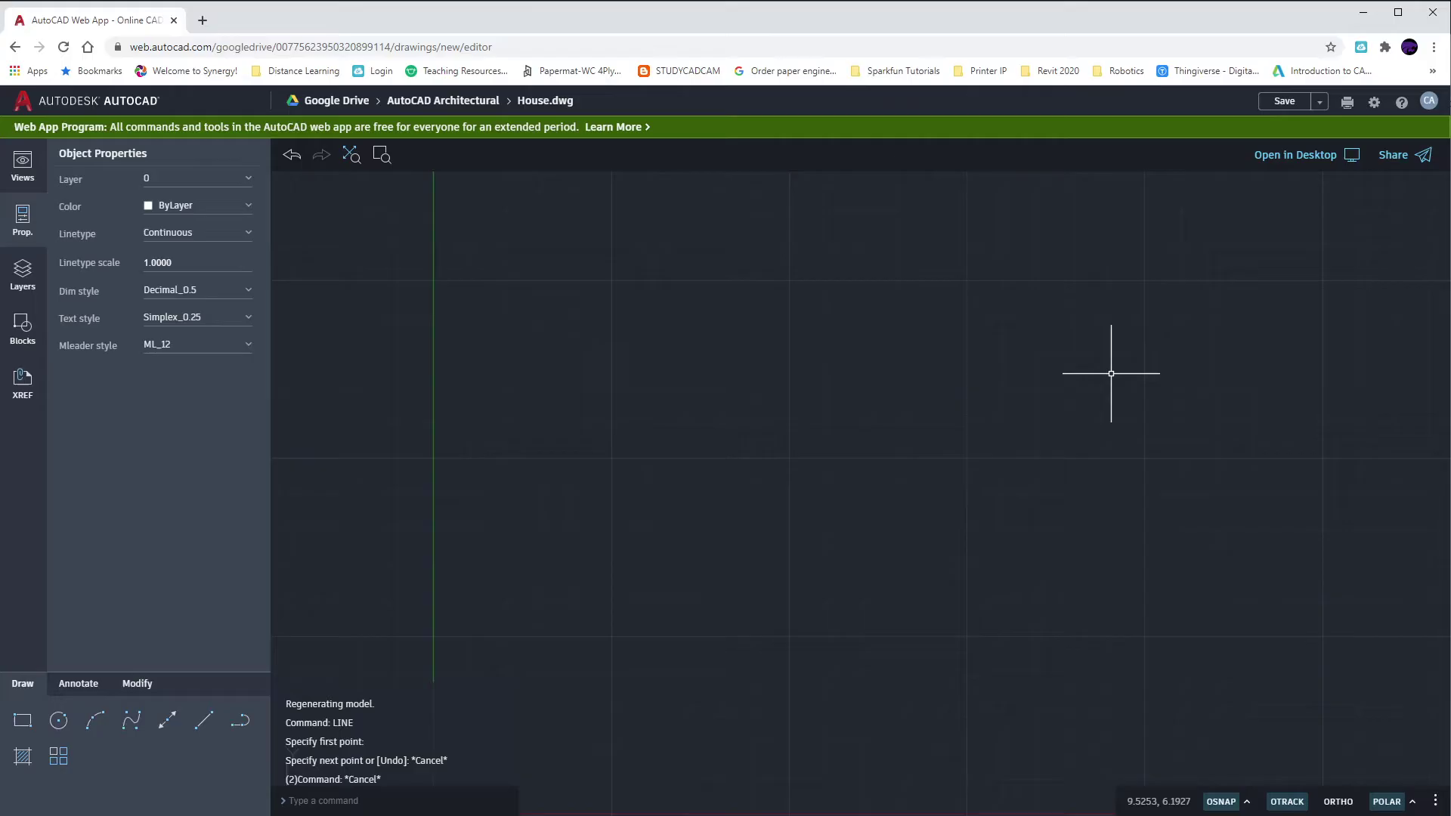
{"action": "left_click", "coordinate": [1247, 802]}
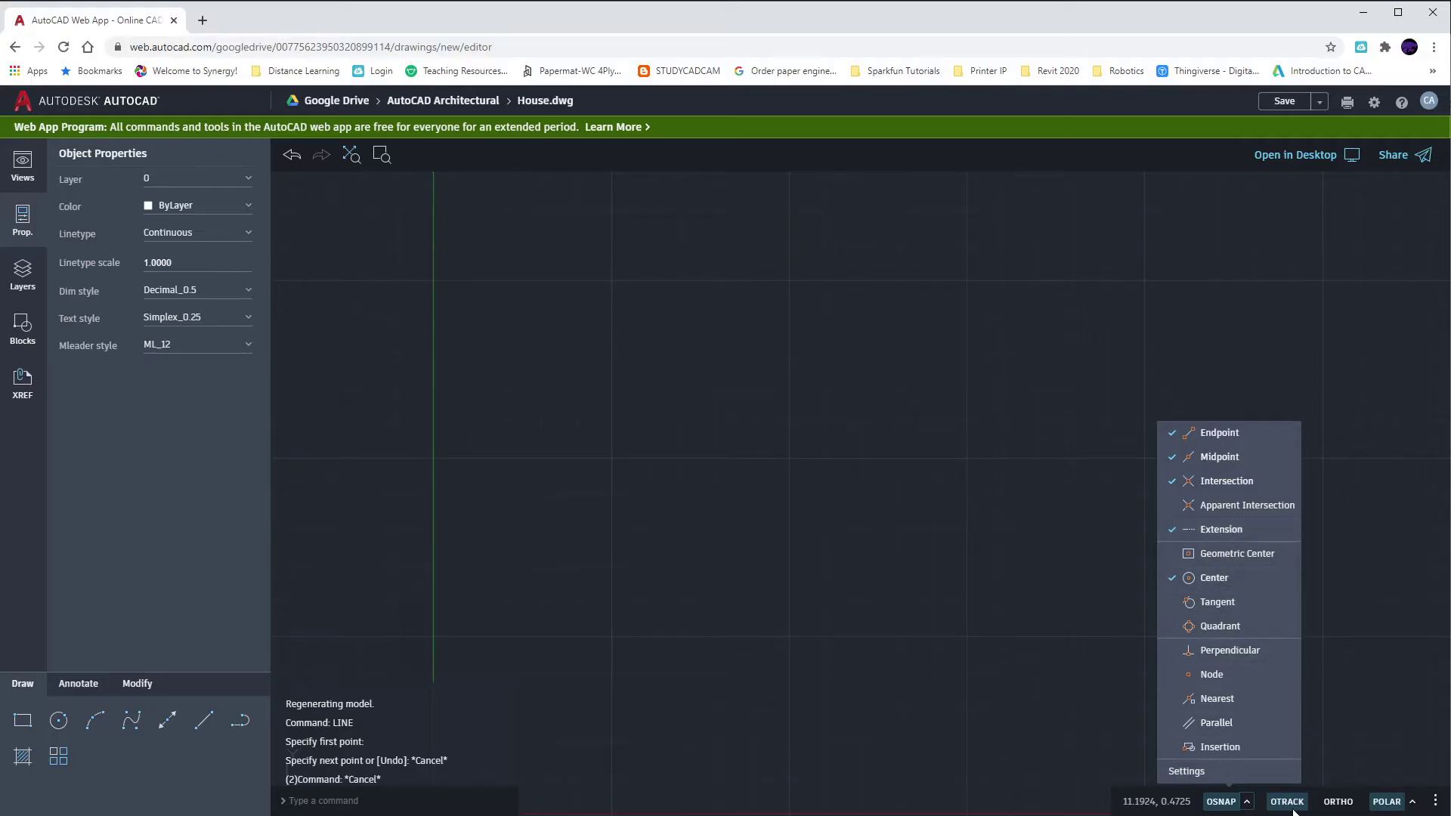
{"action": "left_click", "coordinate": [1412, 802]}
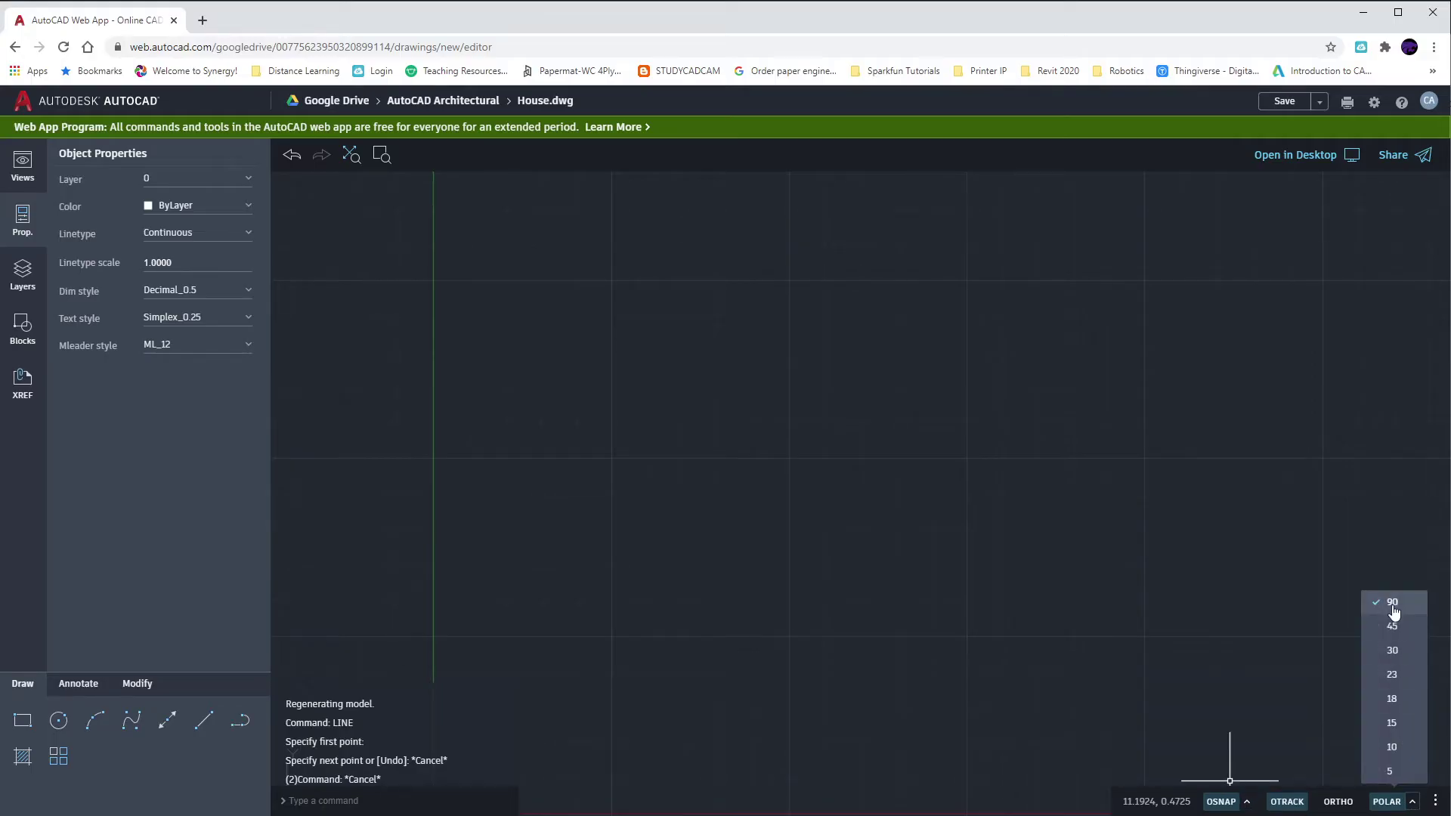
{"action": "left_click", "coordinate": [1340, 467]}
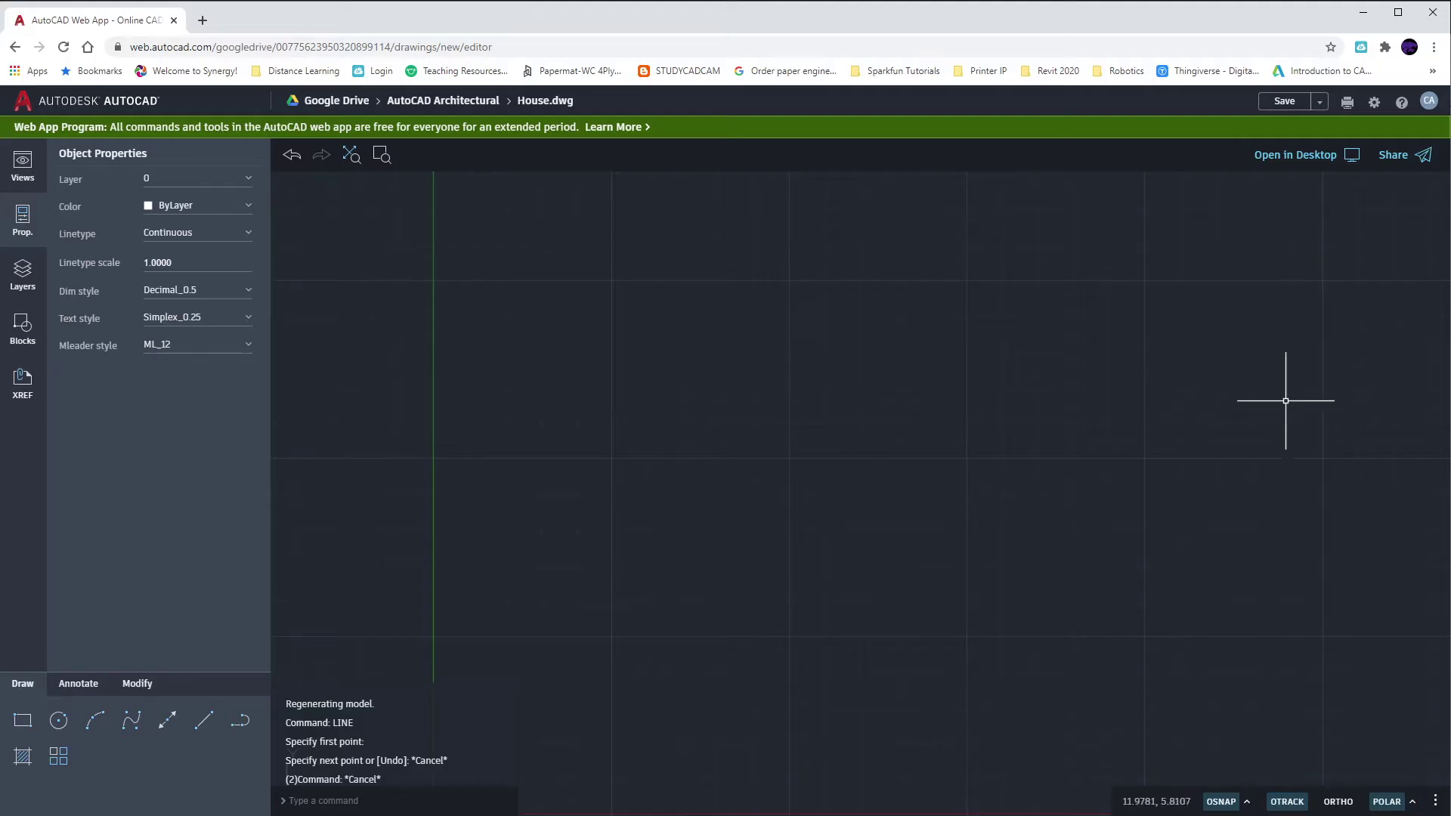
Step: Set the drawing's linear unit format to Architectural in the Units settings
{"action": "left_click", "coordinate": [1374, 104]}
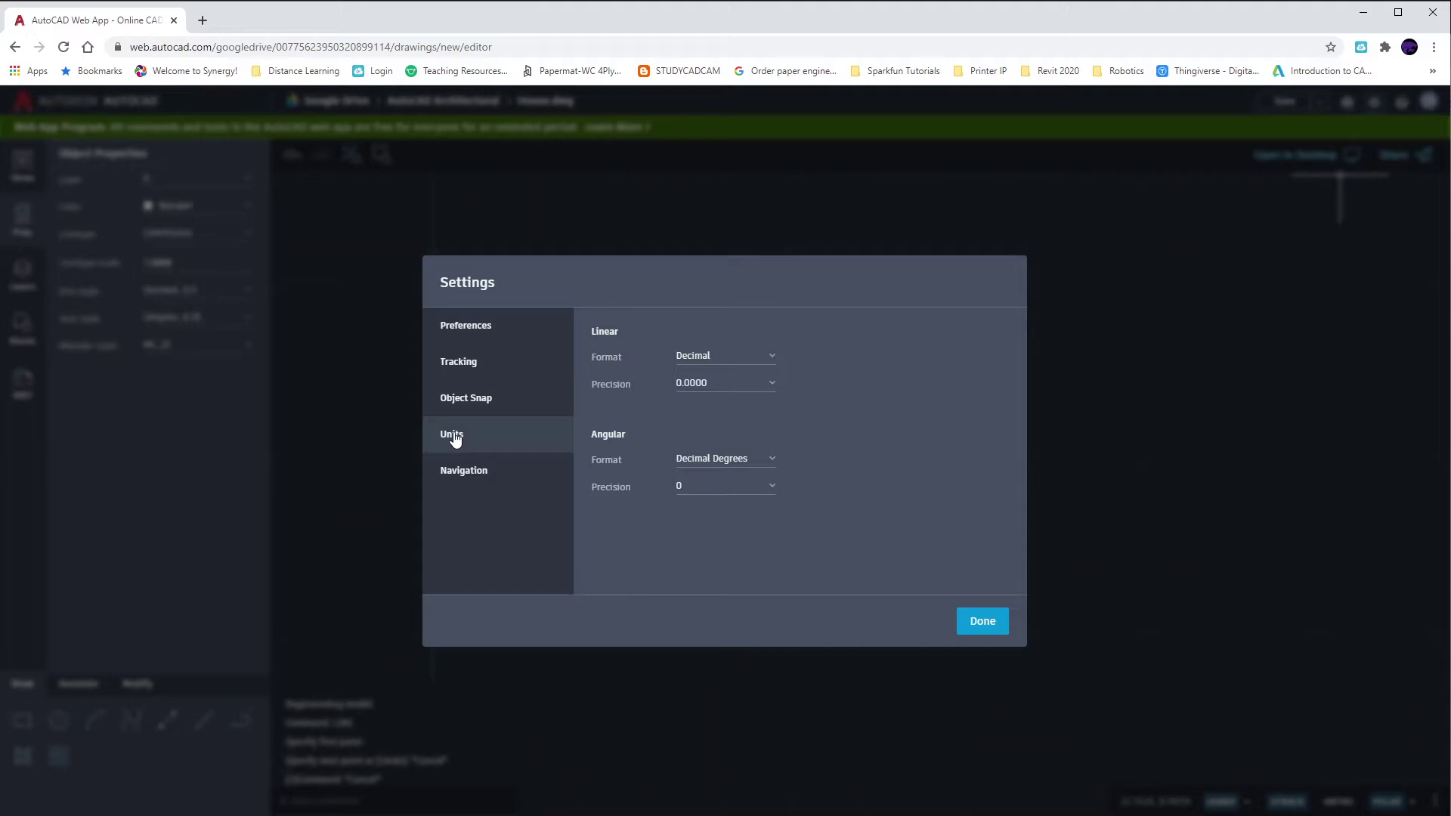
{"action": "left_click", "coordinate": [704, 364]}
{"action": "left_click", "coordinate": [714, 404]}
{"action": "left_click", "coordinate": [984, 628]}
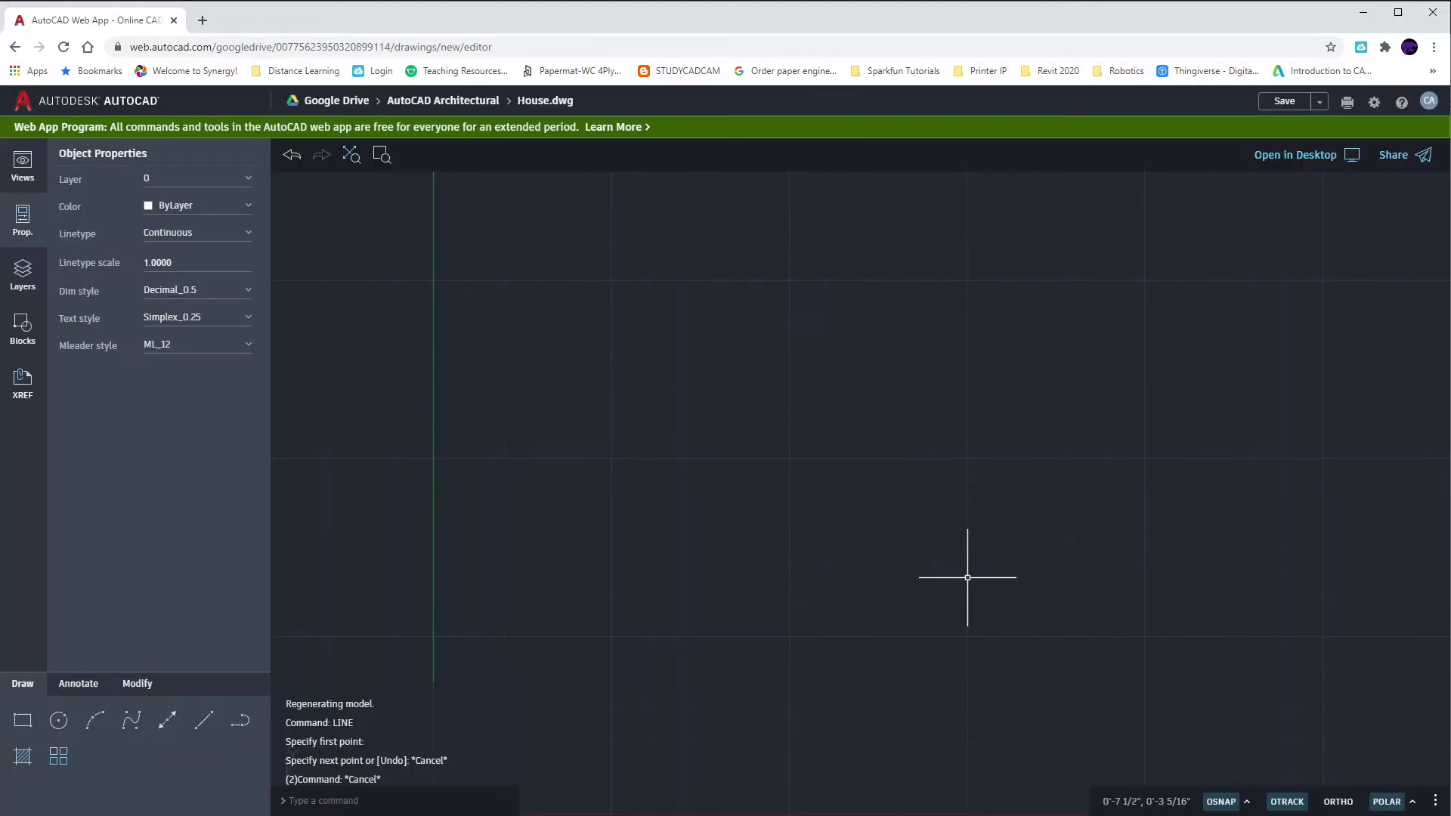
Step: Start a test line with L, place one point, then cancel it
{"action": "key", "text": "l"}
{"action": "key", "text": "Return"}
{"action": "left_click", "coordinate": [624, 466]}
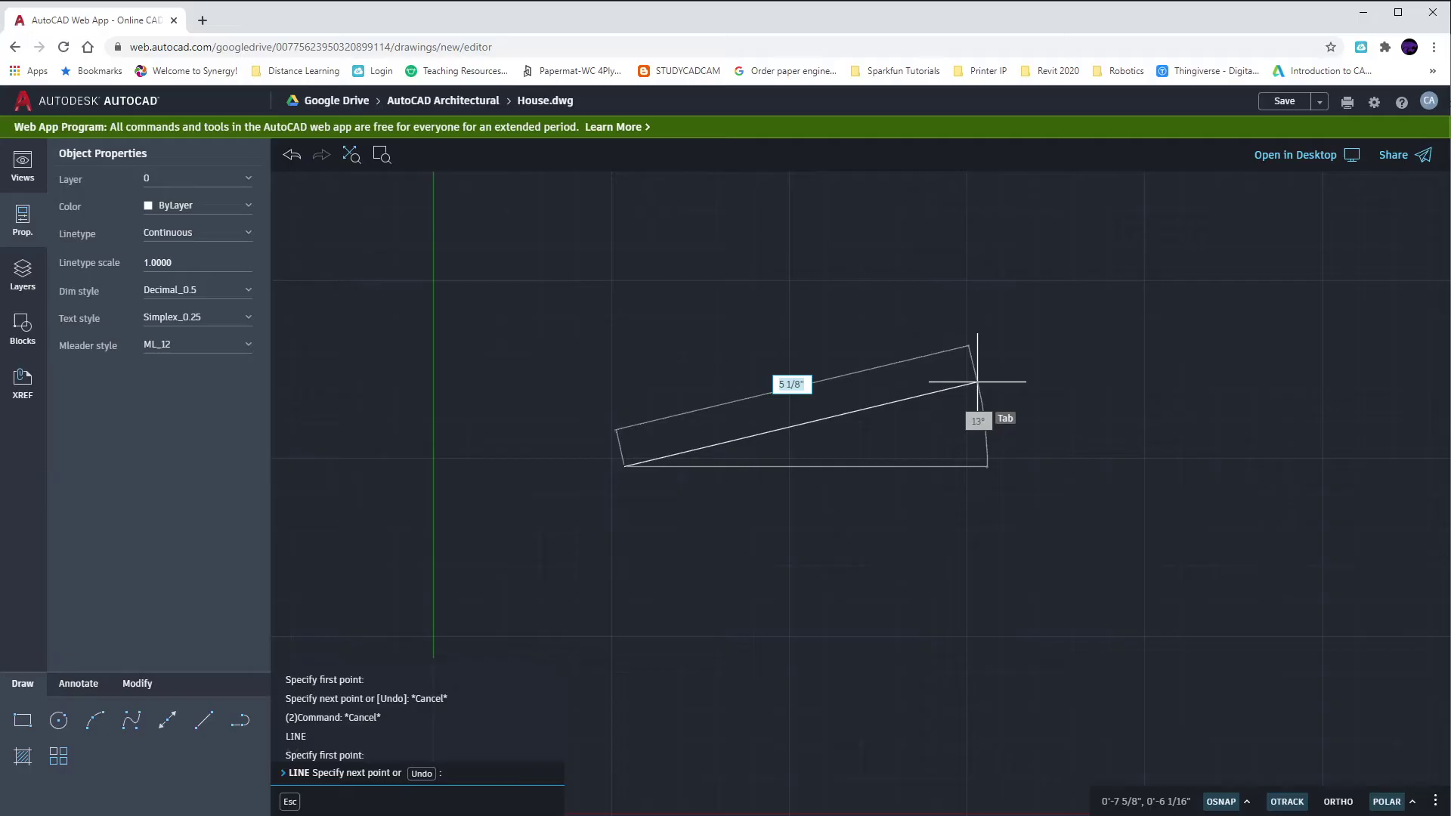
{"action": "key", "text": "Escape"}
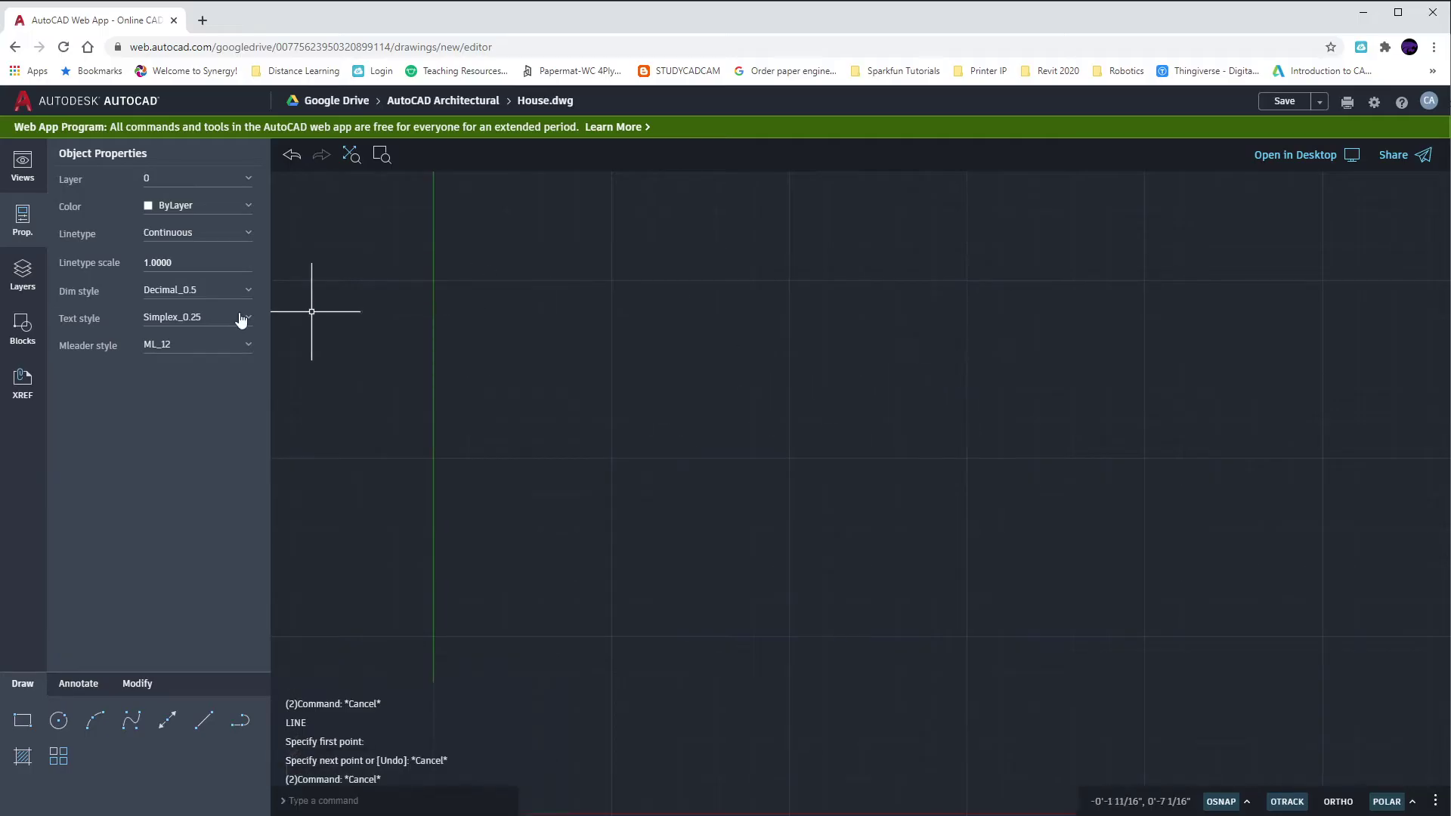
Step: Add a new layer named WALLS
{"action": "left_click", "coordinate": [22, 274]}
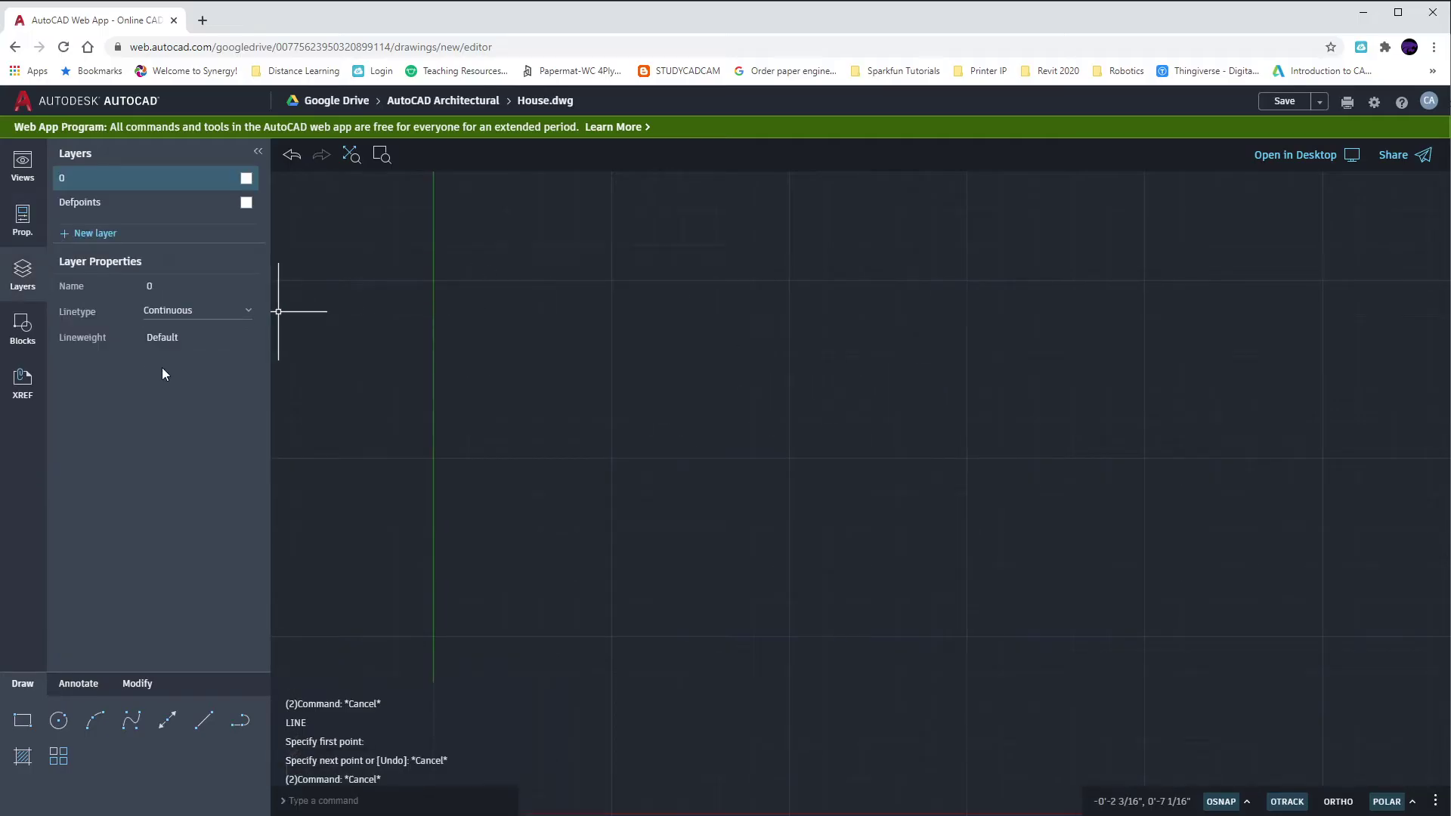
{"action": "left_click", "coordinate": [93, 234]}
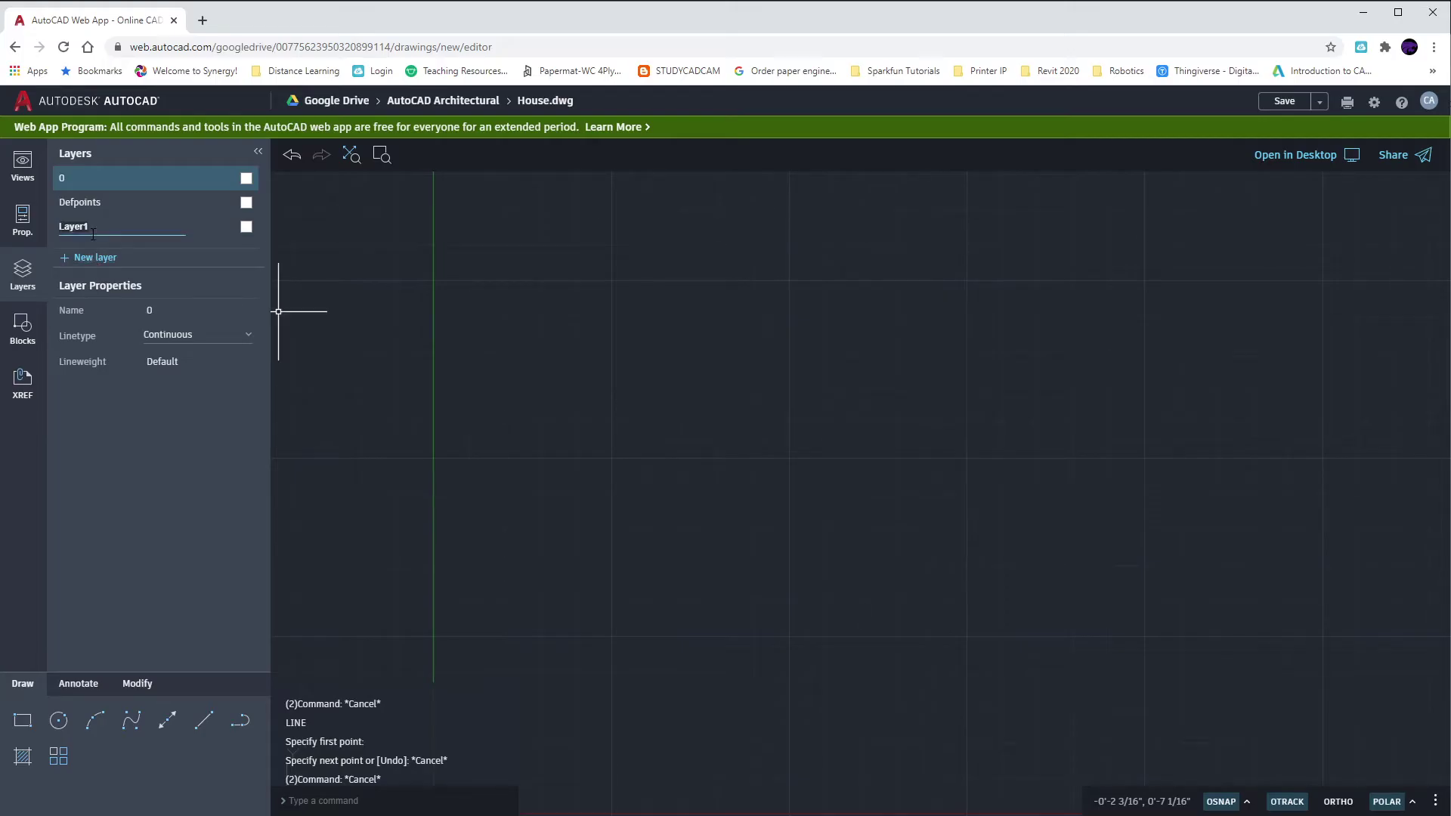
{"action": "type", "text": "WALLS"}
{"action": "key", "text": "Return"}
Step: Add a DOORS layer coloured yellow
{"action": "left_click", "coordinate": [83, 259]}
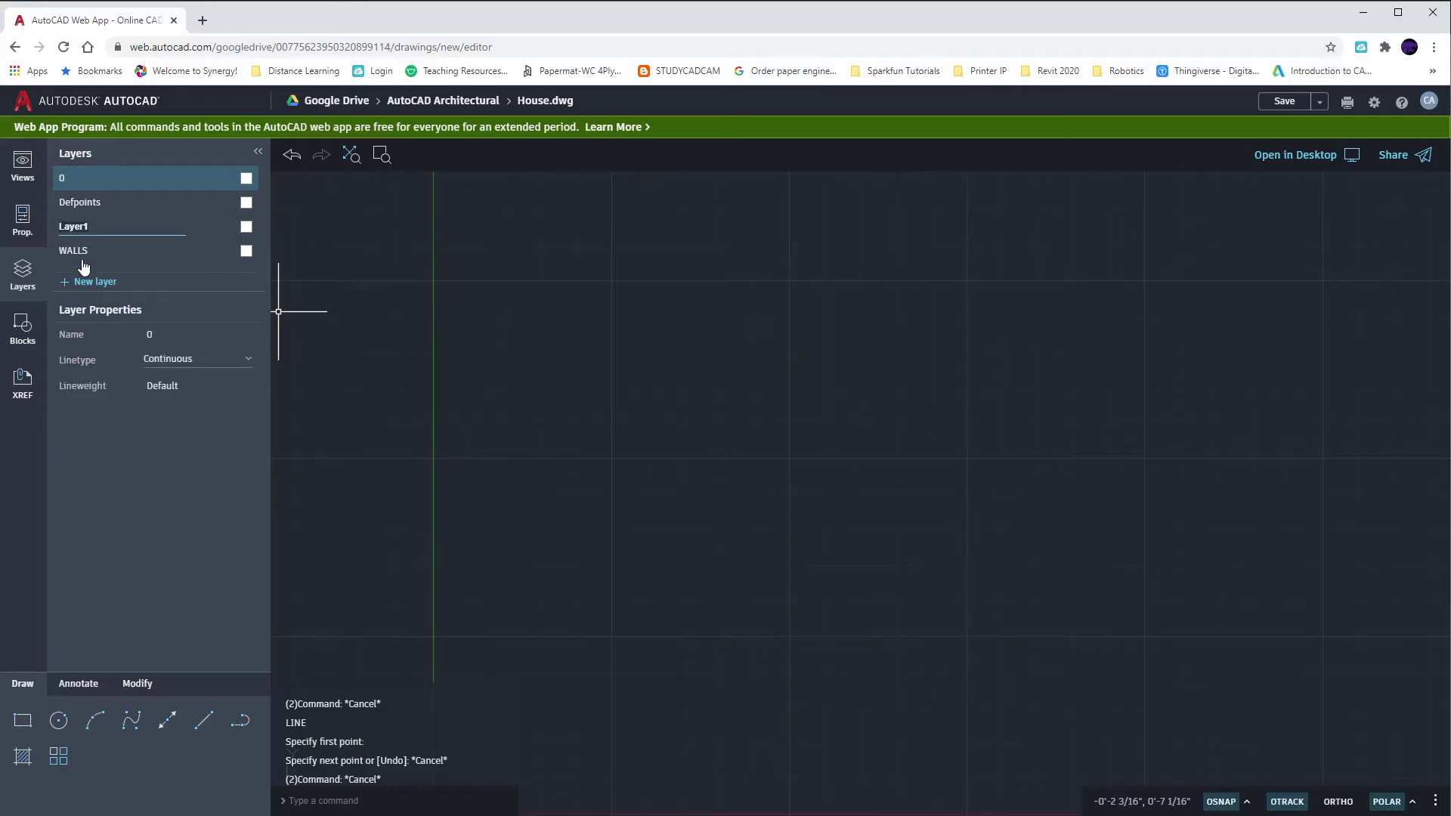
{"action": "type", "text": "DOORS"}
{"action": "key", "text": "Return"}
{"action": "left_click", "coordinate": [246, 227]}
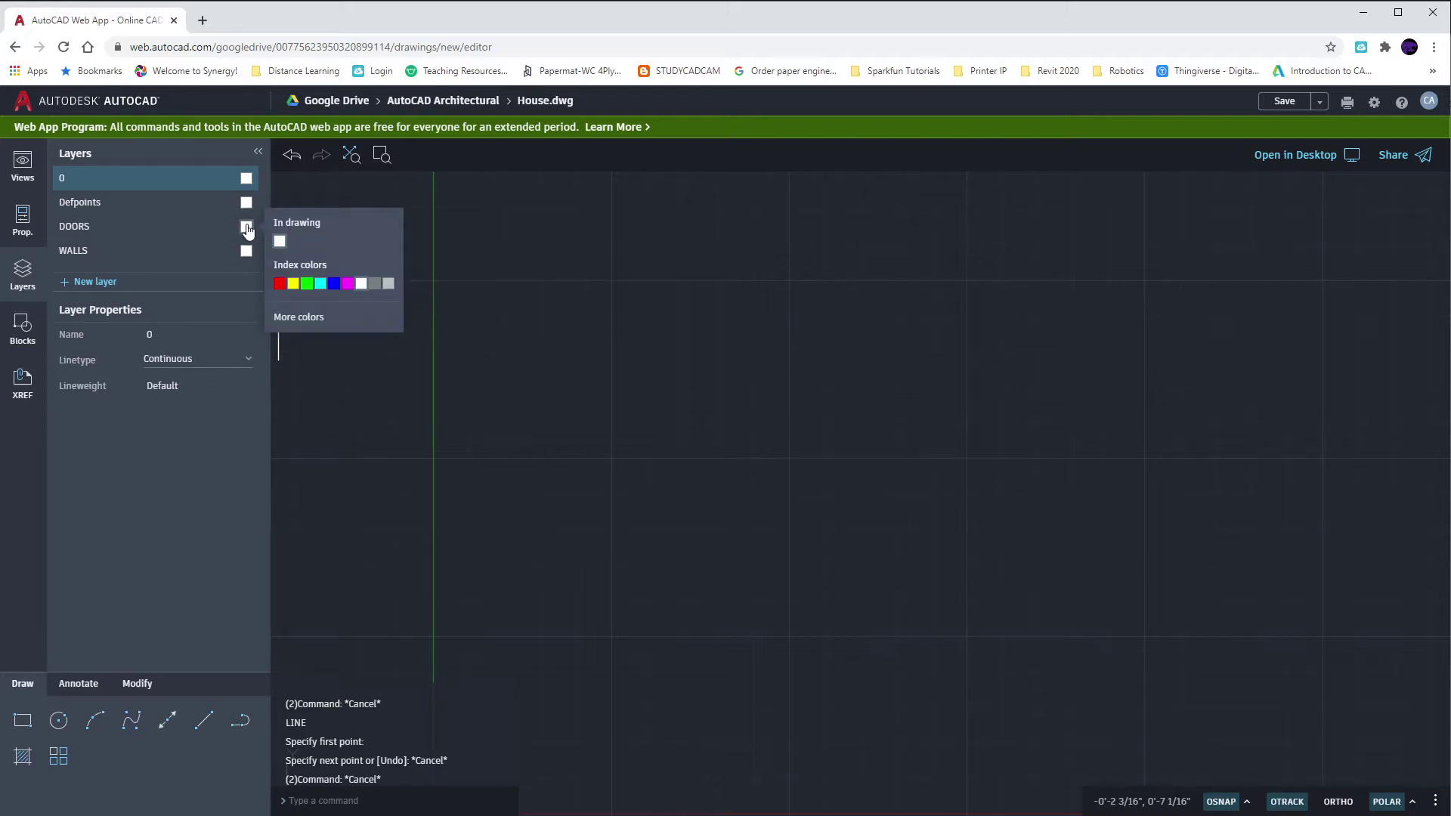
{"action": "left_click", "coordinate": [294, 284]}
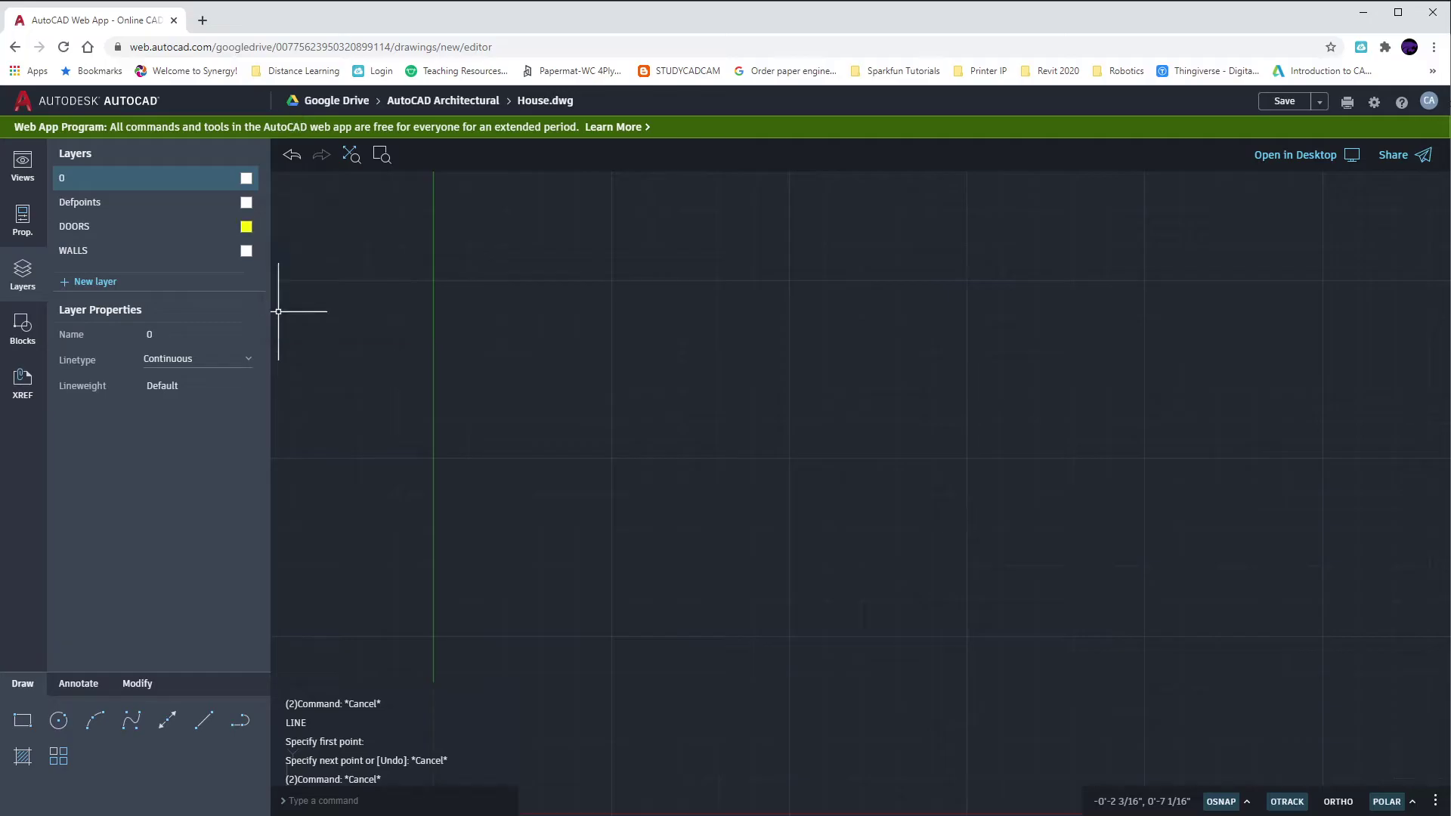
Step: Add a WINDOWS layer coloured red
{"action": "left_click", "coordinate": [98, 282]}
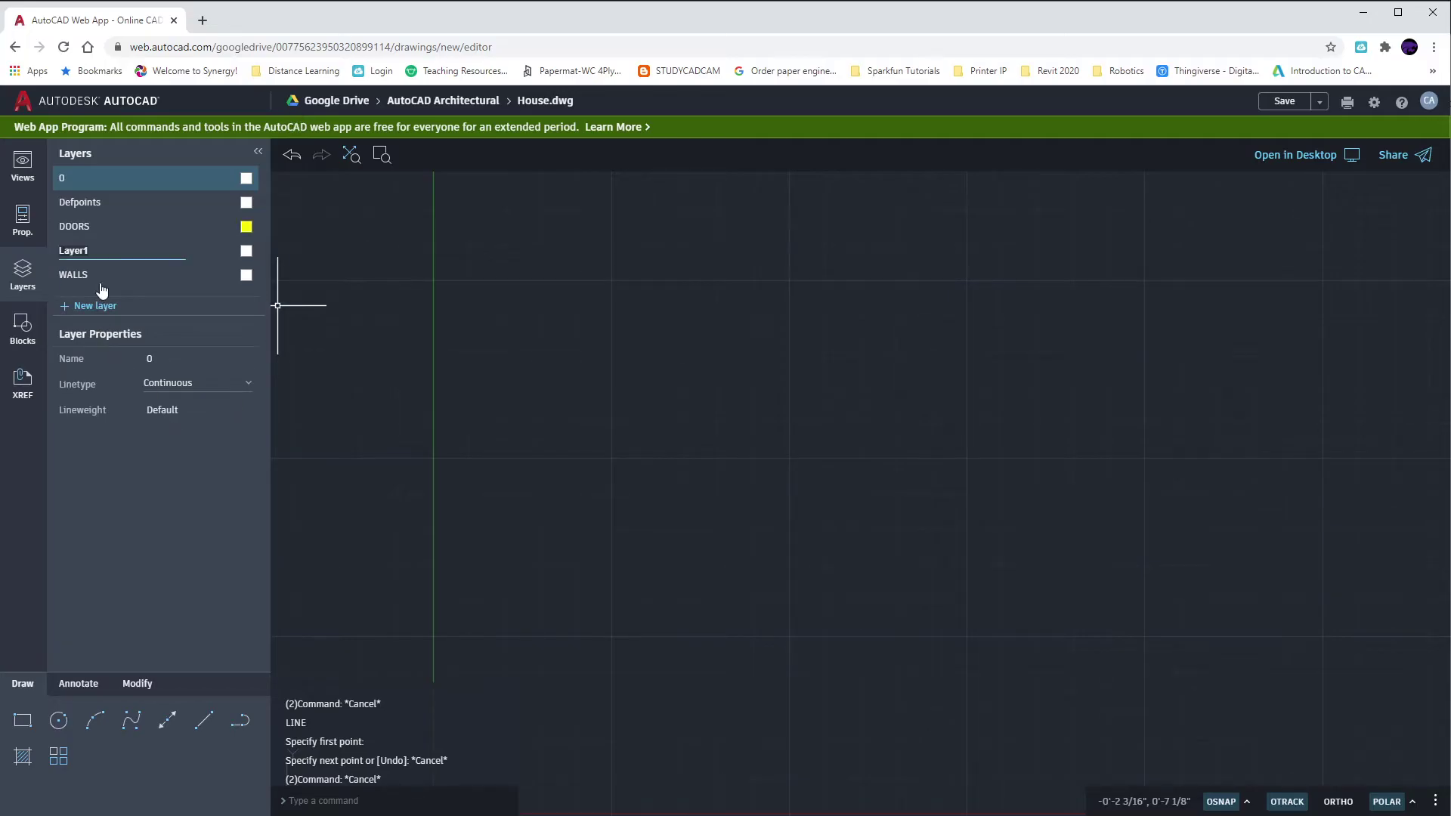
{"action": "type", "text": "WINDOWS"}
{"action": "key", "text": "Return"}
{"action": "left_click", "coordinate": [246, 274]}
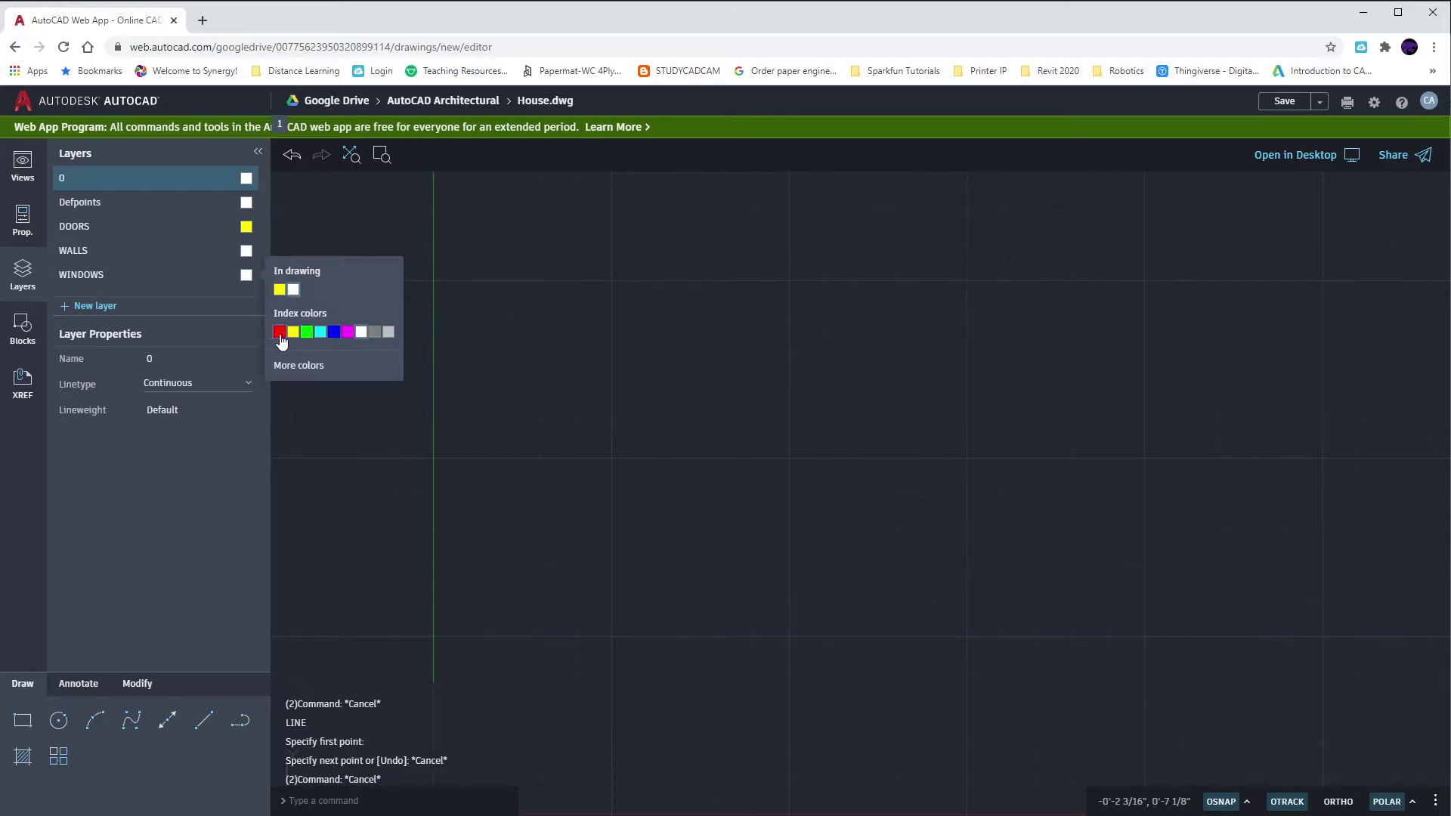
{"action": "left_click", "coordinate": [280, 332]}
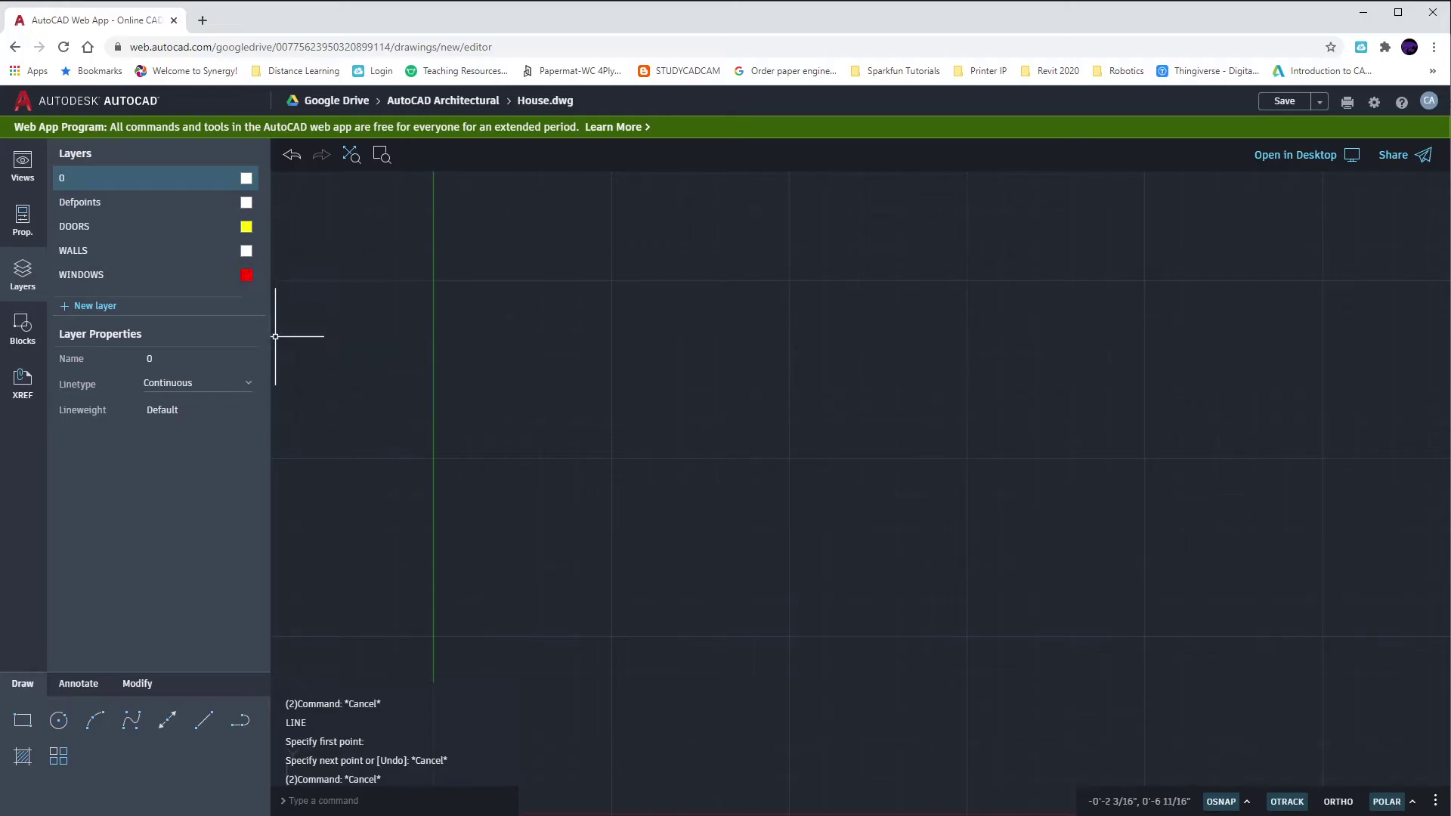
Step: Add a CASEWORK layer coloured cyan
{"action": "left_click", "coordinate": [109, 306]}
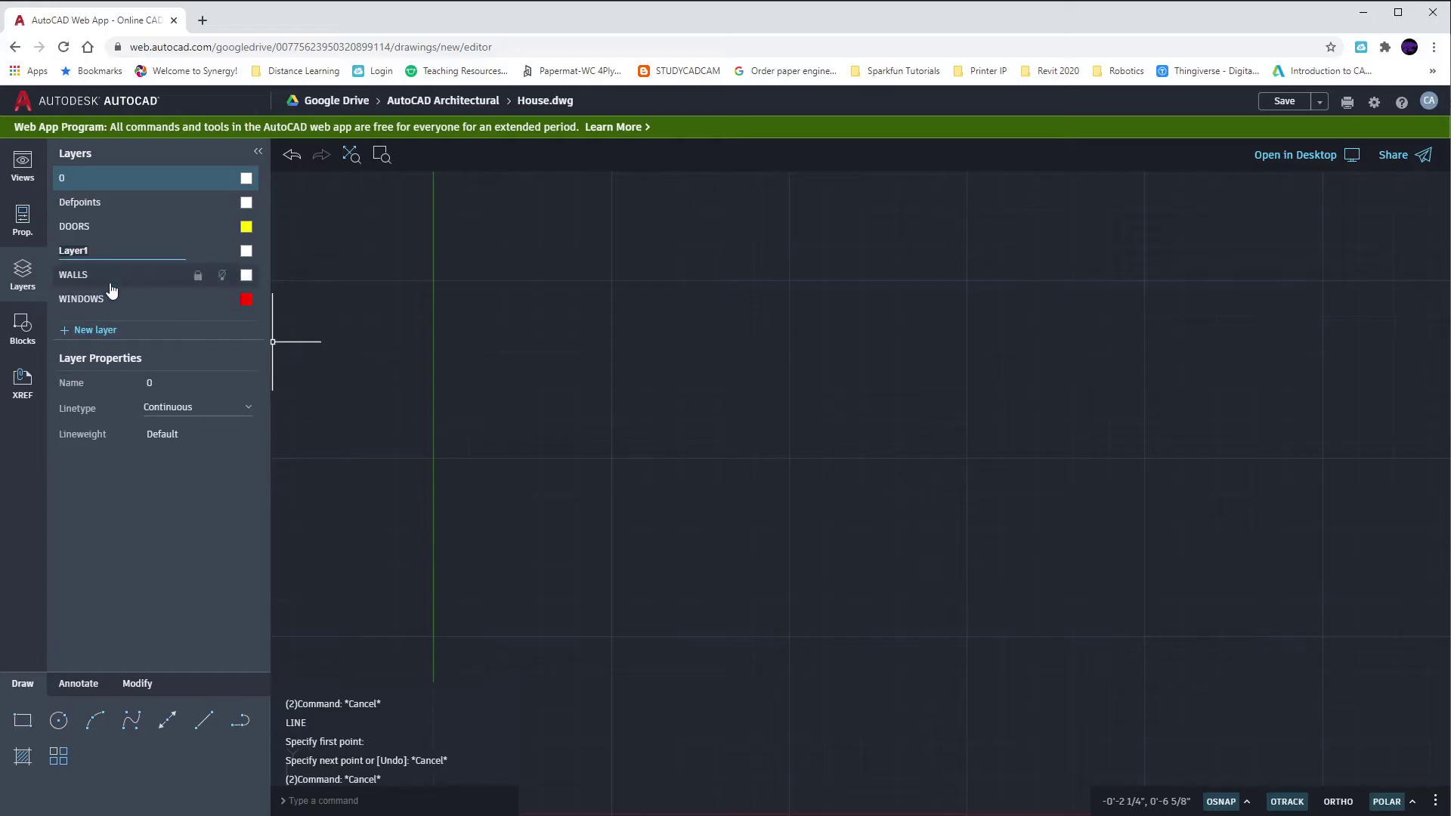
{"action": "type", "text": "CASEWORK"}
{"action": "key", "text": "Return"}
{"action": "left_click", "coordinate": [245, 252]}
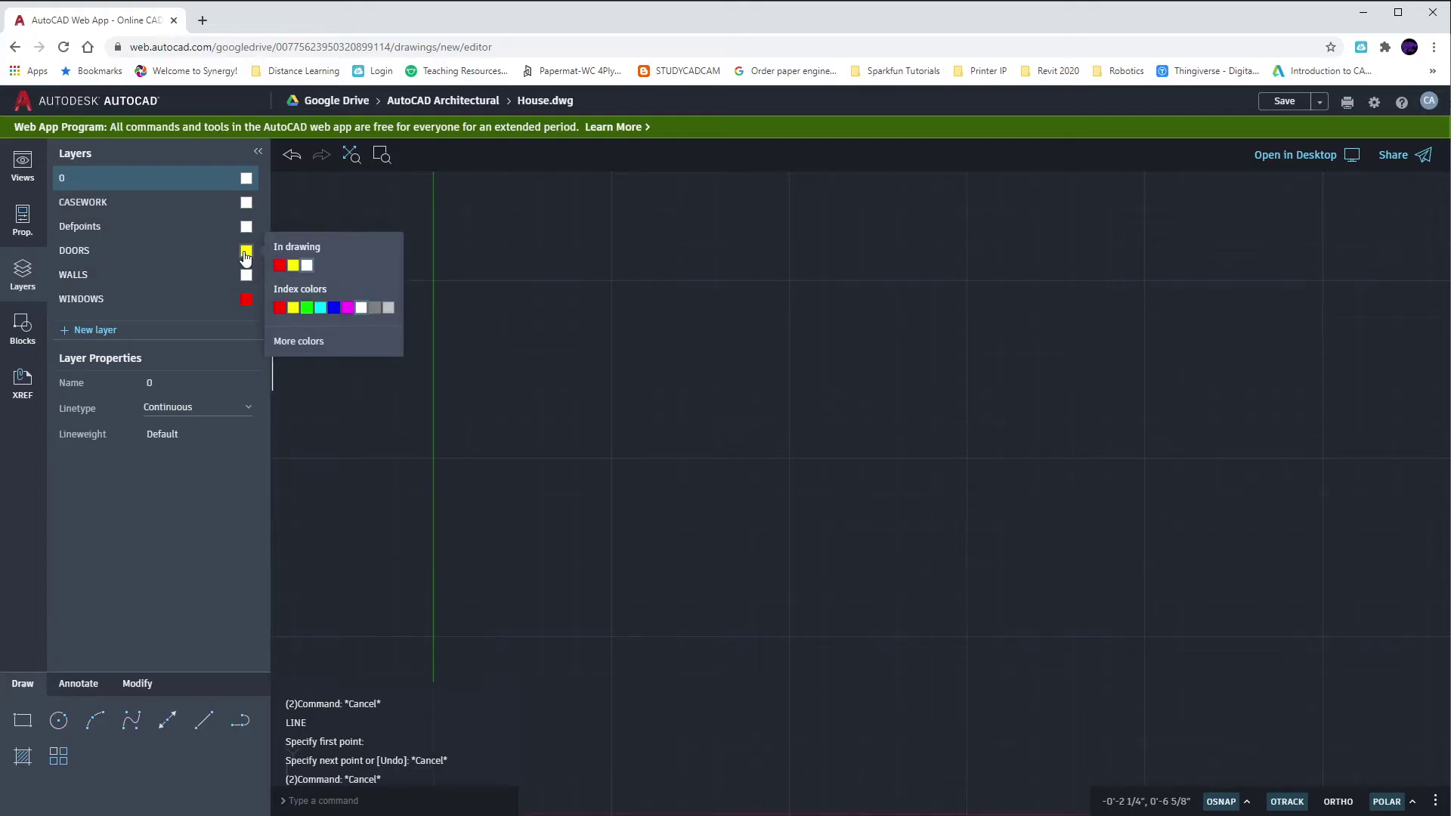
{"action": "left_click", "coordinate": [247, 203]}
{"action": "left_click", "coordinate": [247, 203]}
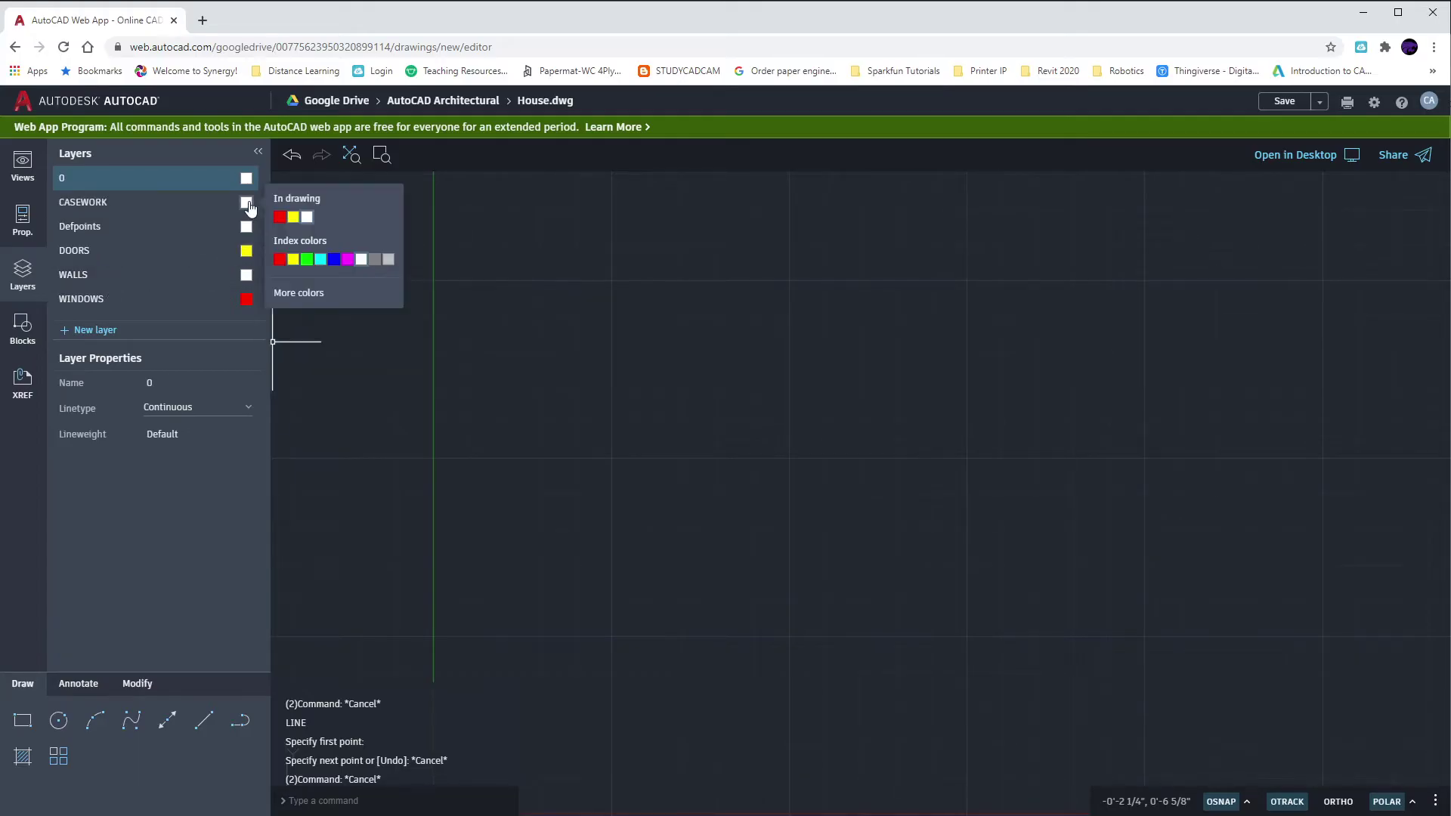
{"action": "left_click", "coordinate": [324, 259]}
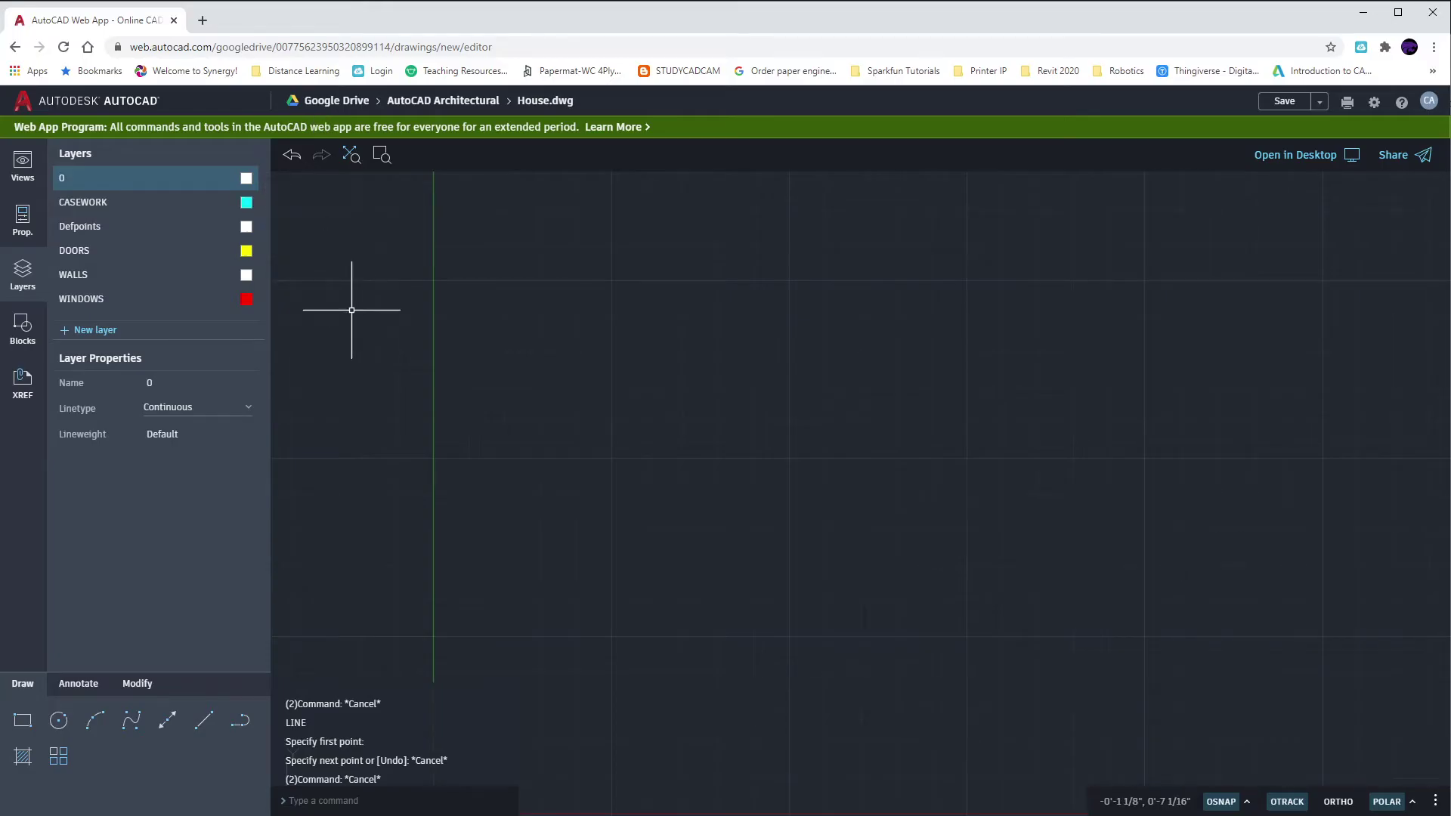
Step: Add a CLOSET ROD layer in magenta with the HIDDEN linetype
{"action": "left_click", "coordinate": [104, 333]}
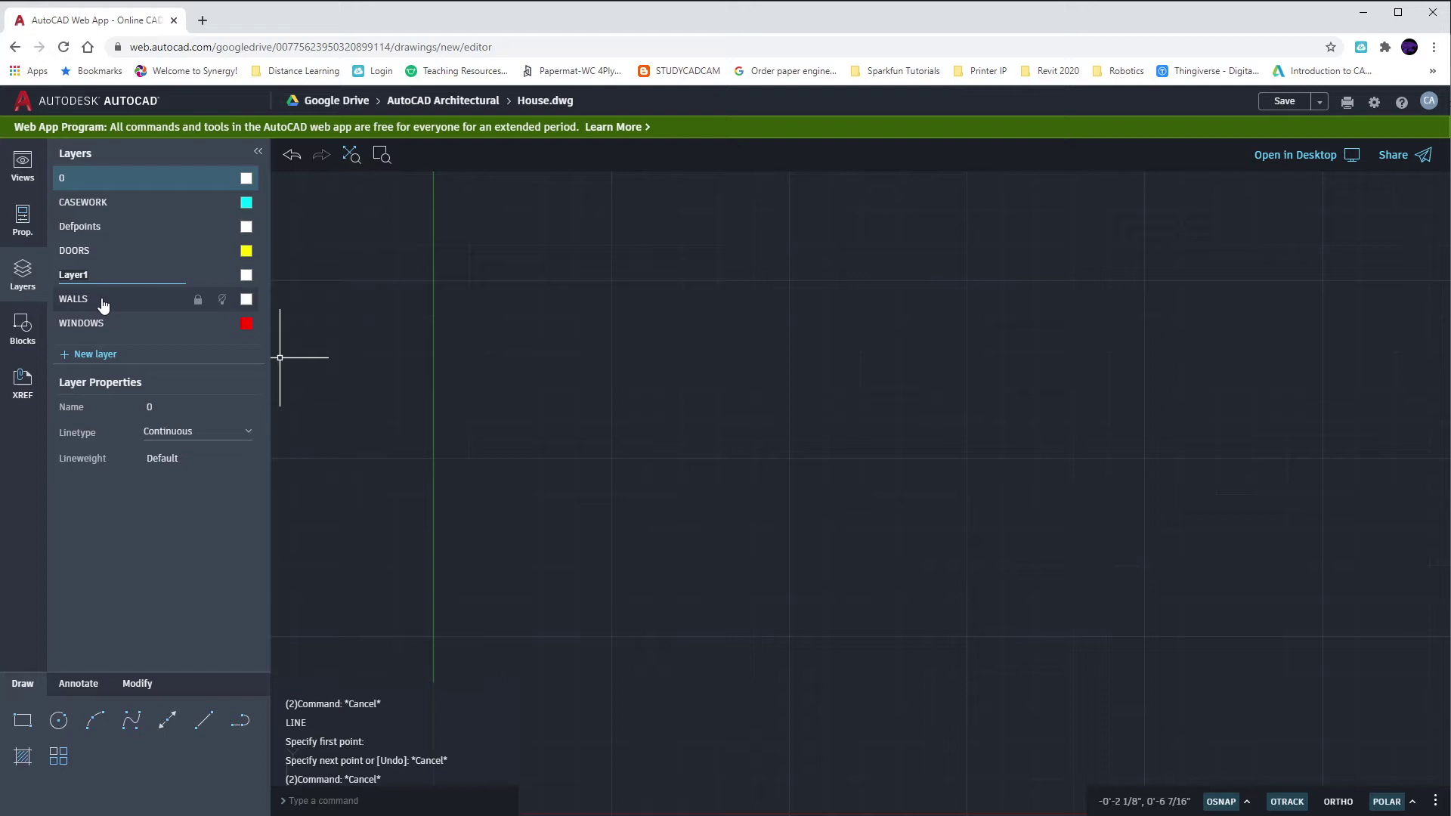
{"action": "type", "text": "CLOSET ROD"}
{"action": "key", "text": "Return"}
{"action": "left_click", "coordinate": [249, 230]}
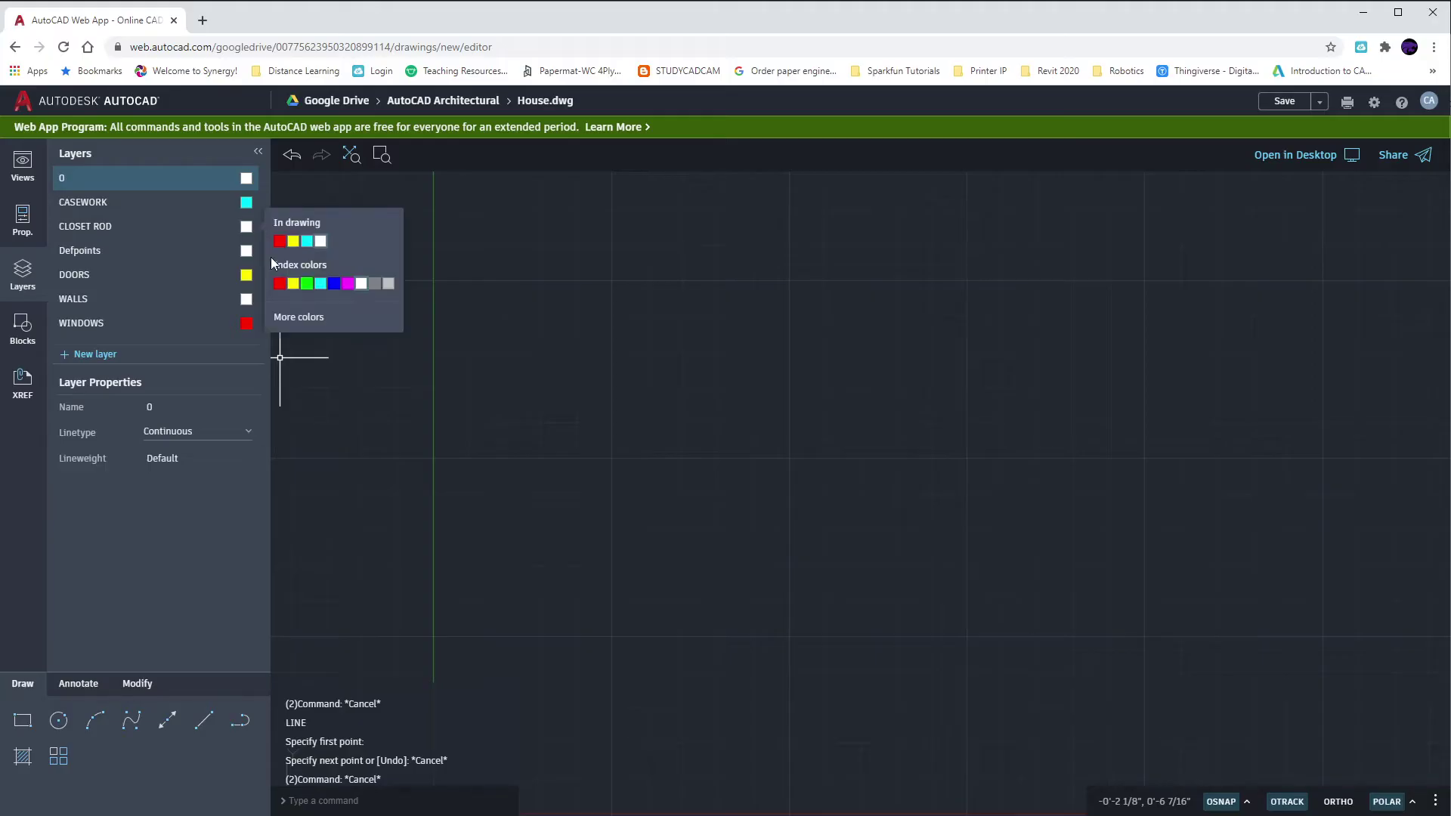
{"action": "left_click", "coordinate": [344, 286]}
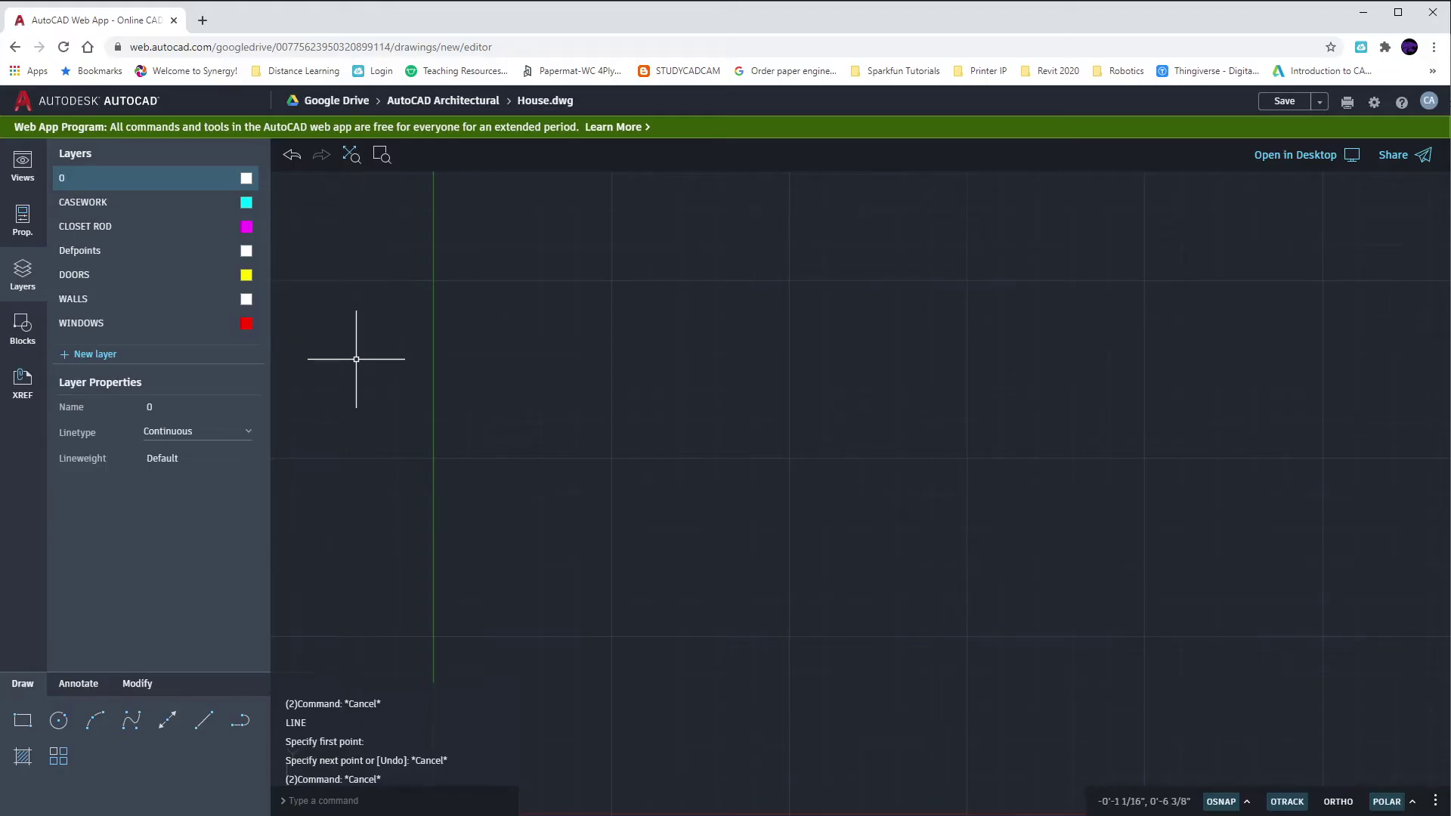
{"action": "left_click", "coordinate": [92, 226]}
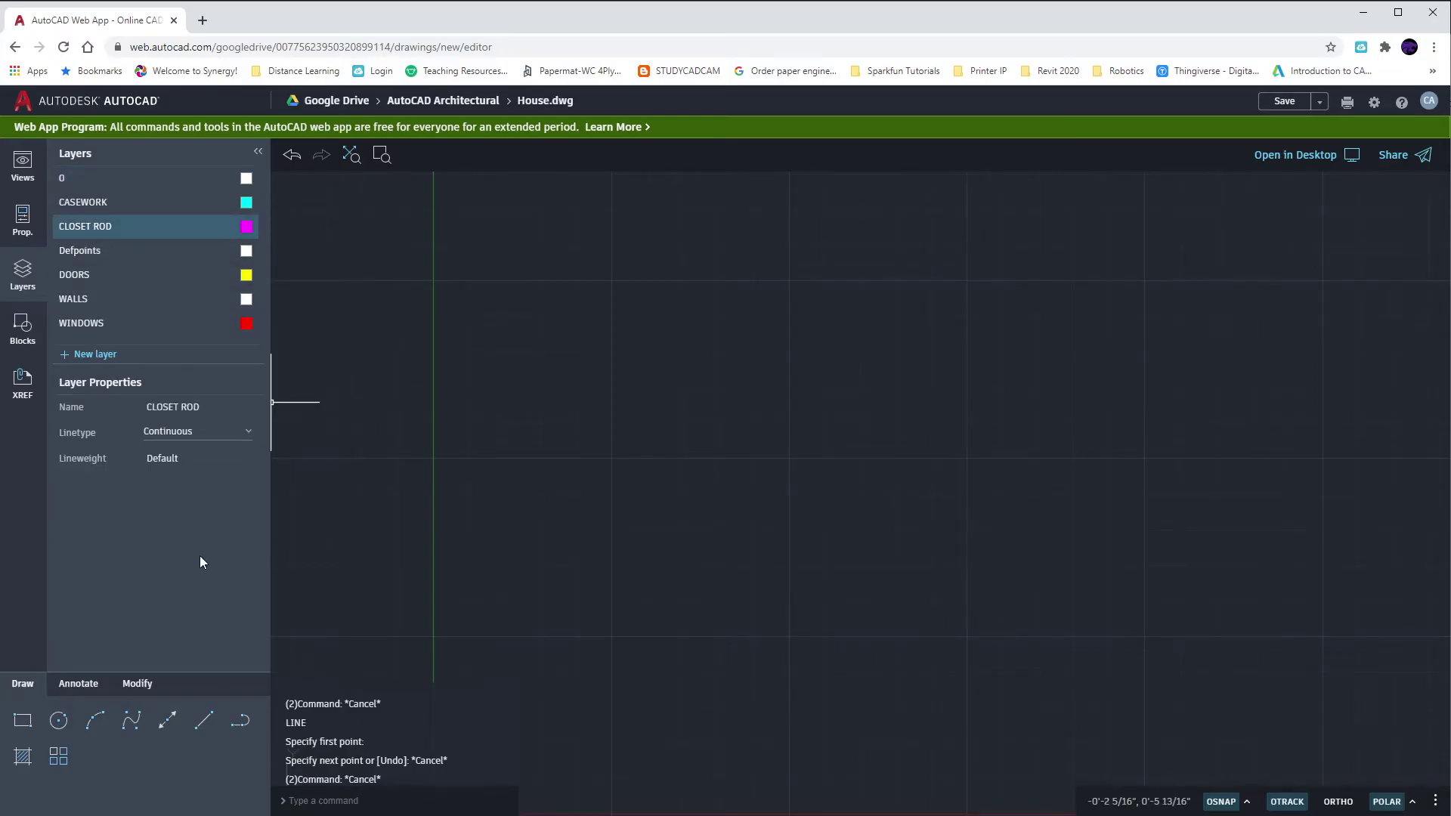
{"action": "left_click", "coordinate": [186, 435]}
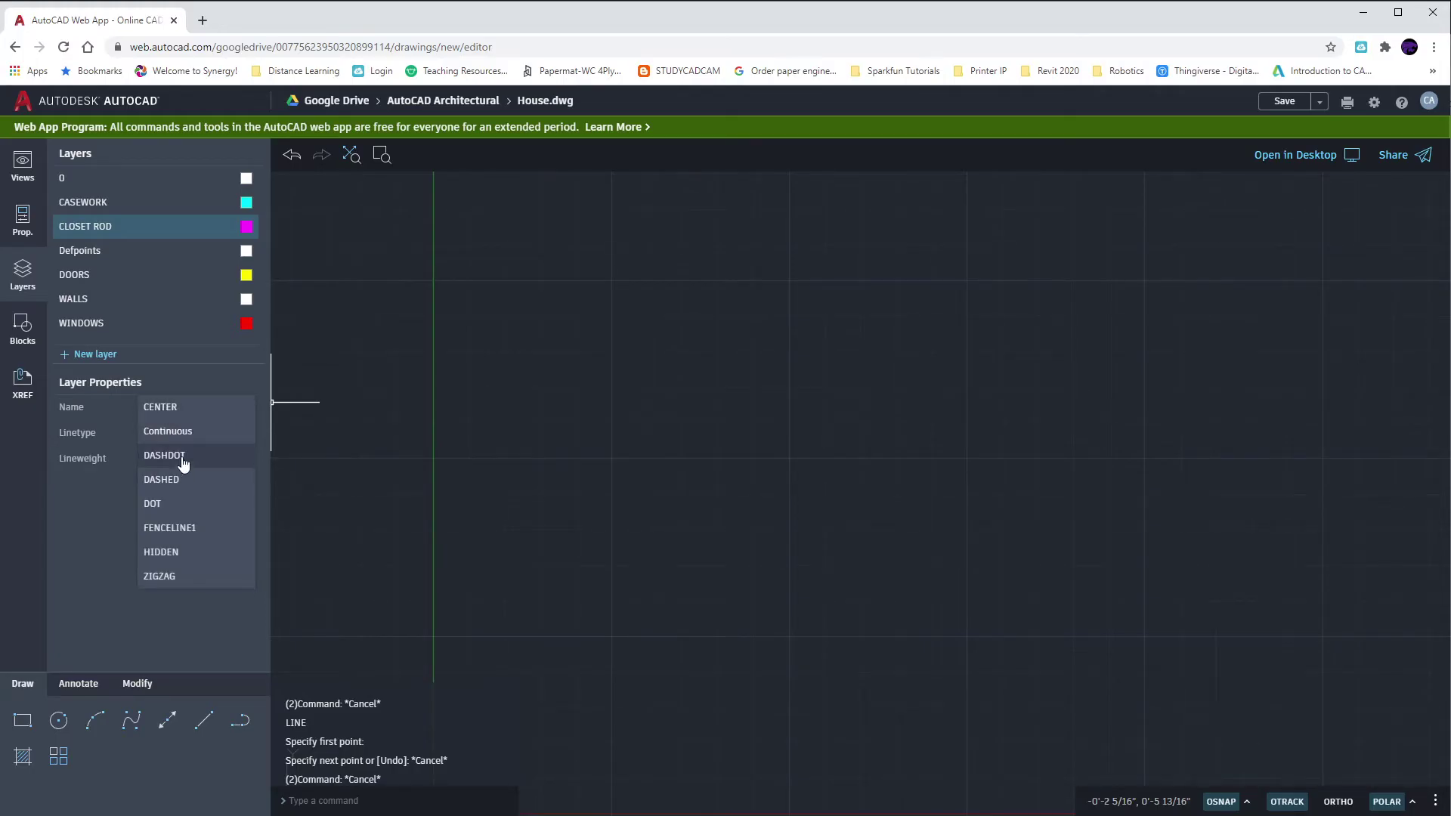
{"action": "left_click", "coordinate": [179, 554]}
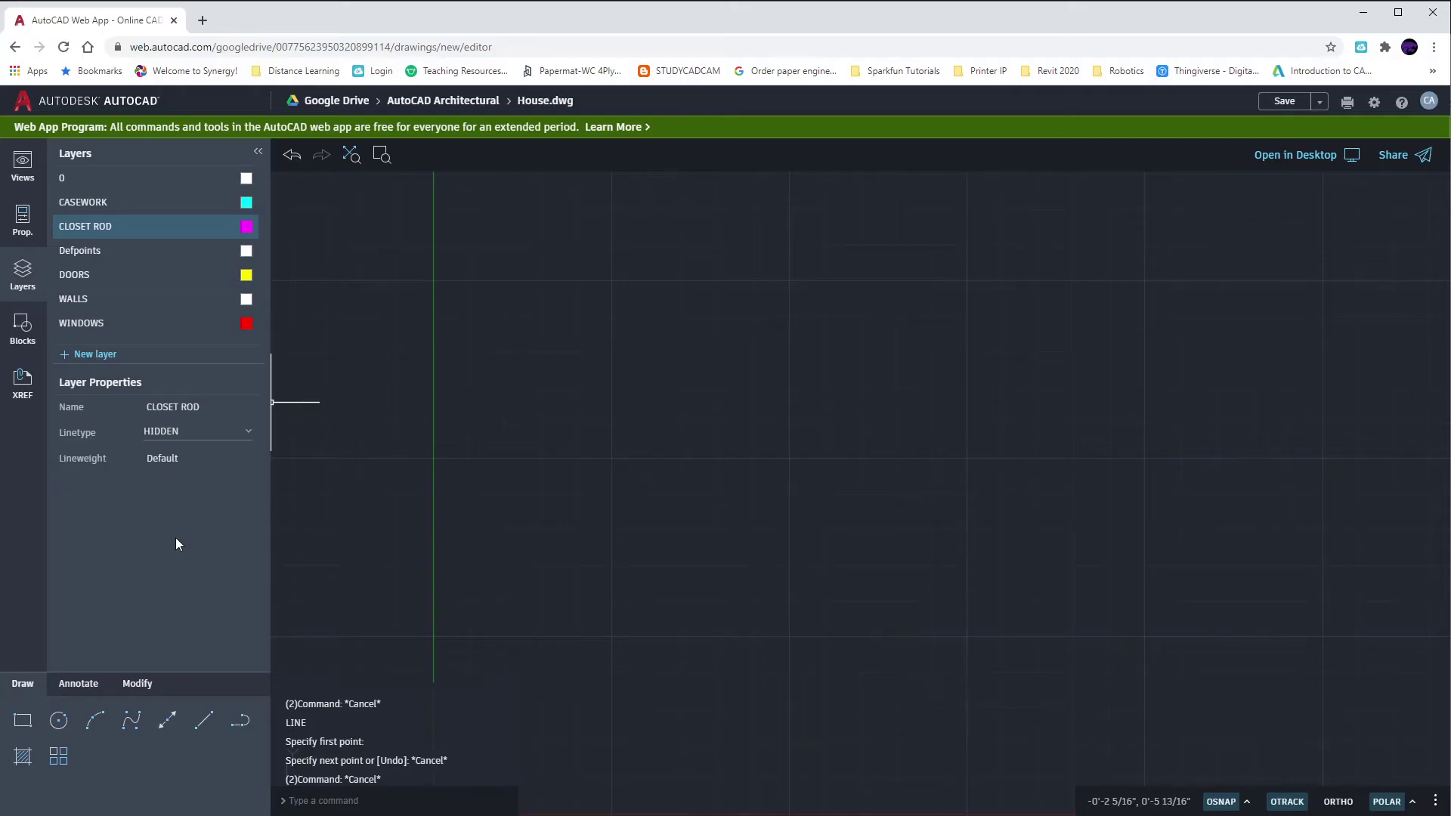
Step: Make WALLS the current layer and change the new-object linetype from Continuous to ByLayer
{"action": "left_click", "coordinate": [81, 302]}
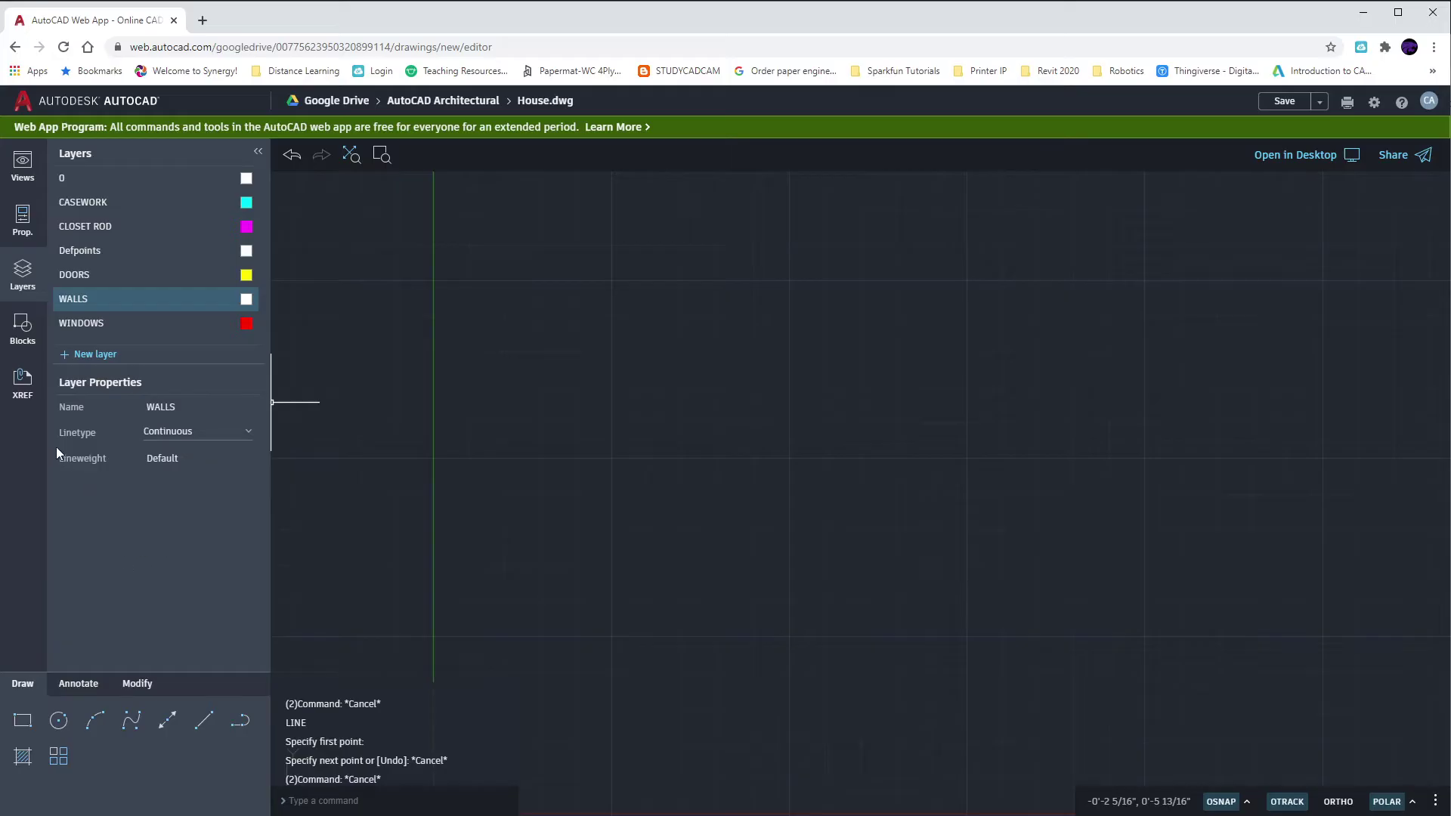
{"action": "left_click", "coordinate": [23, 220]}
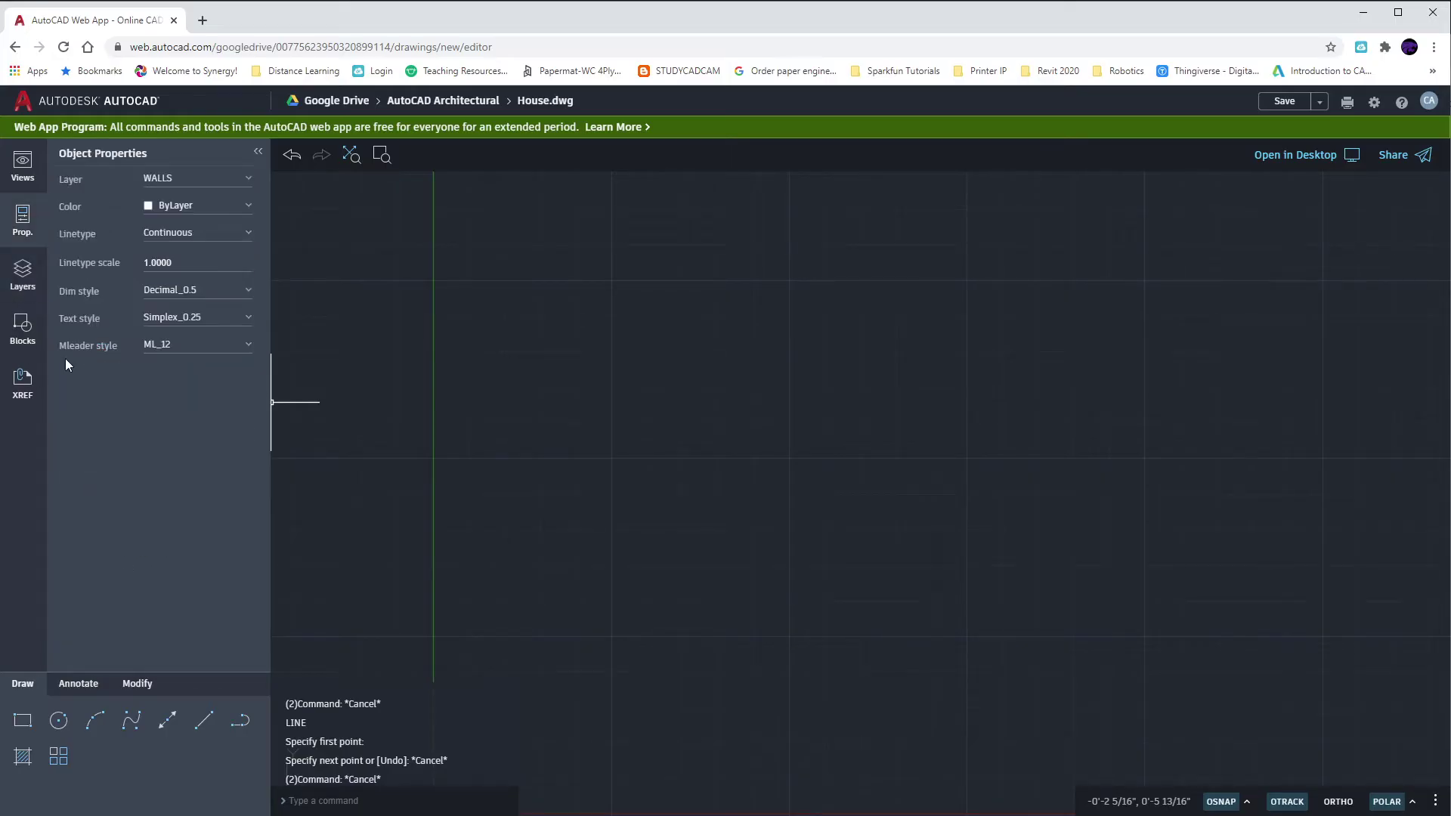
{"action": "left_click", "coordinate": [23, 274]}
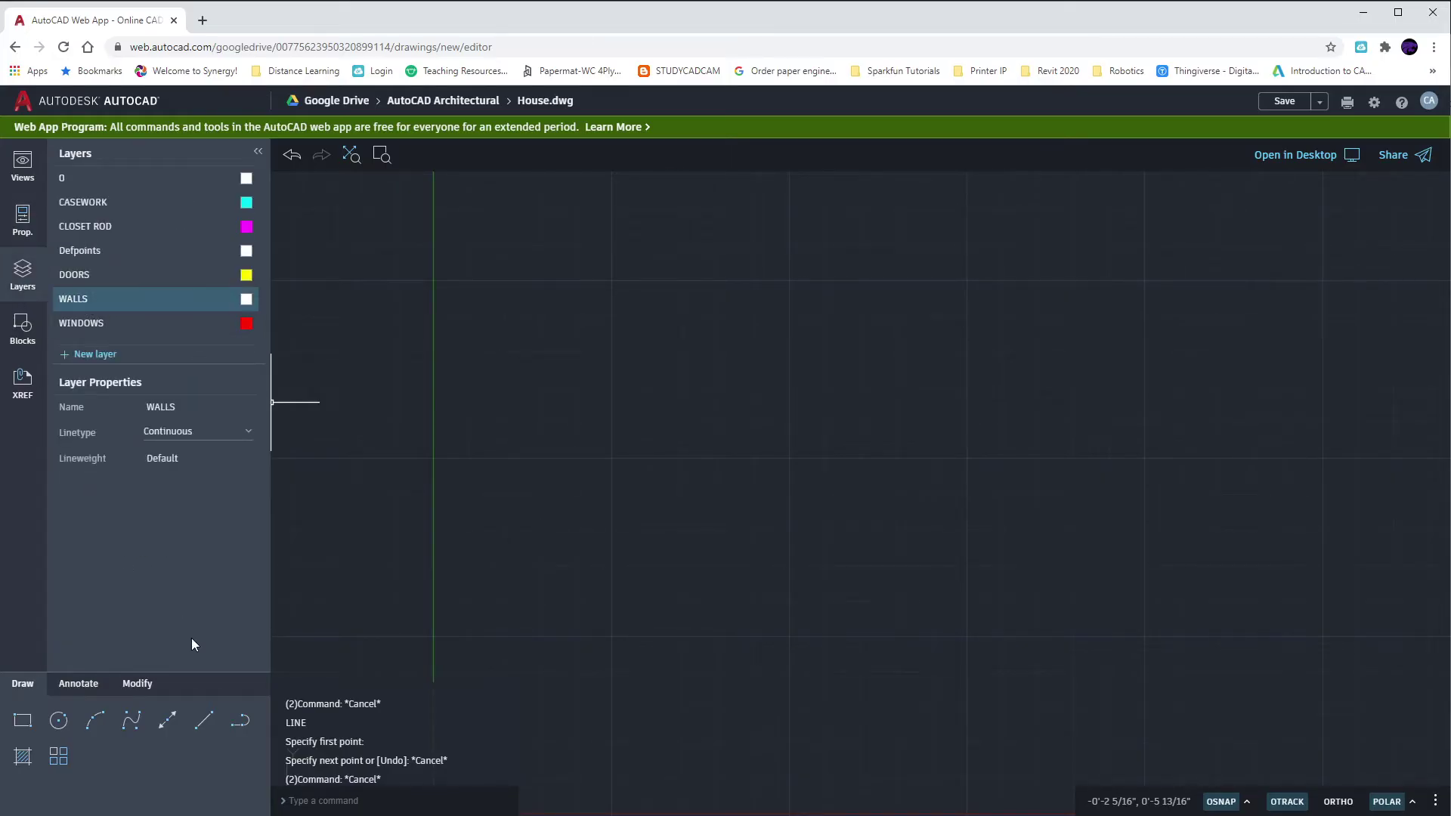
{"action": "left_click", "coordinate": [23, 221]}
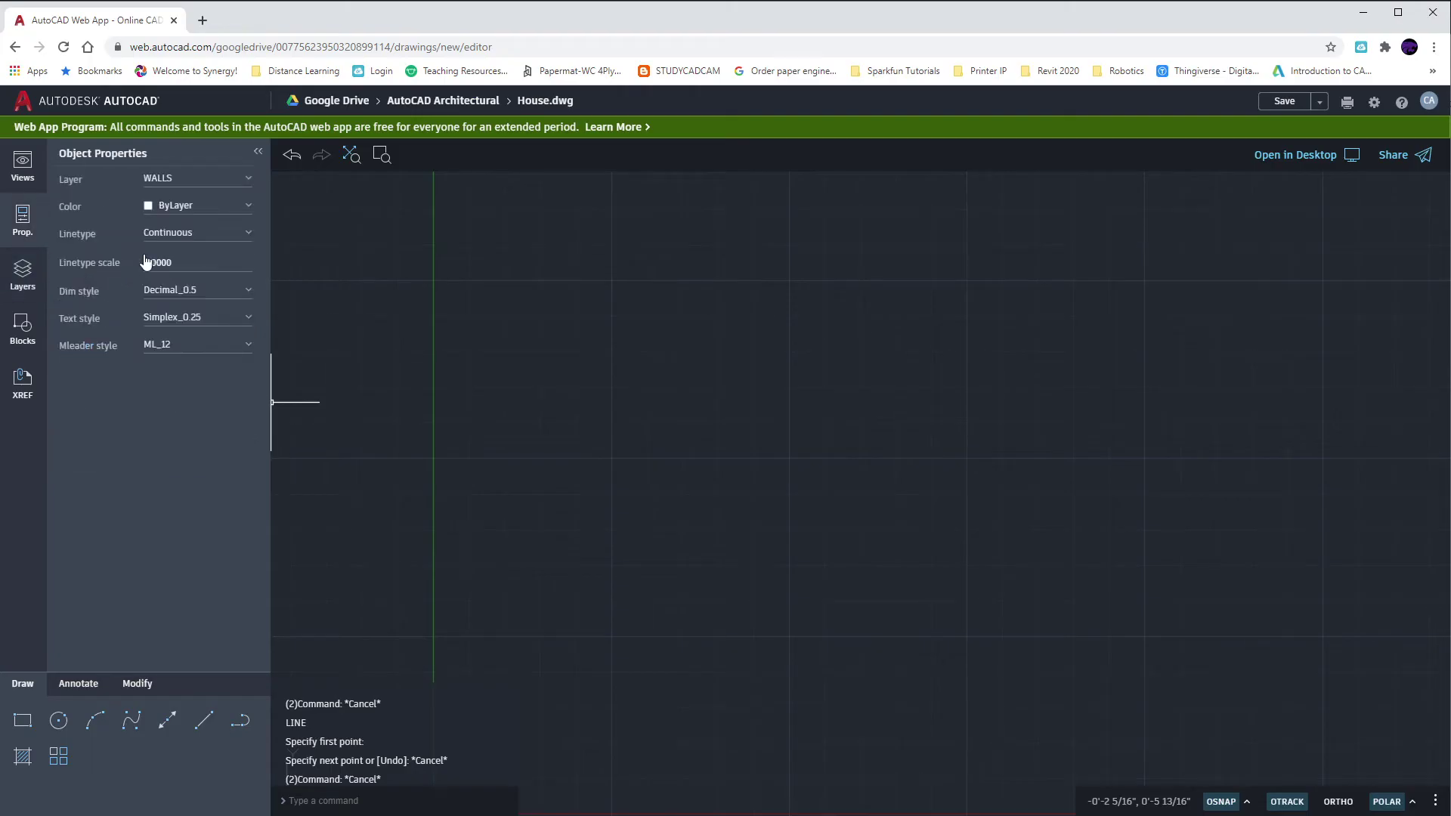
{"action": "left_click", "coordinate": [184, 233]}
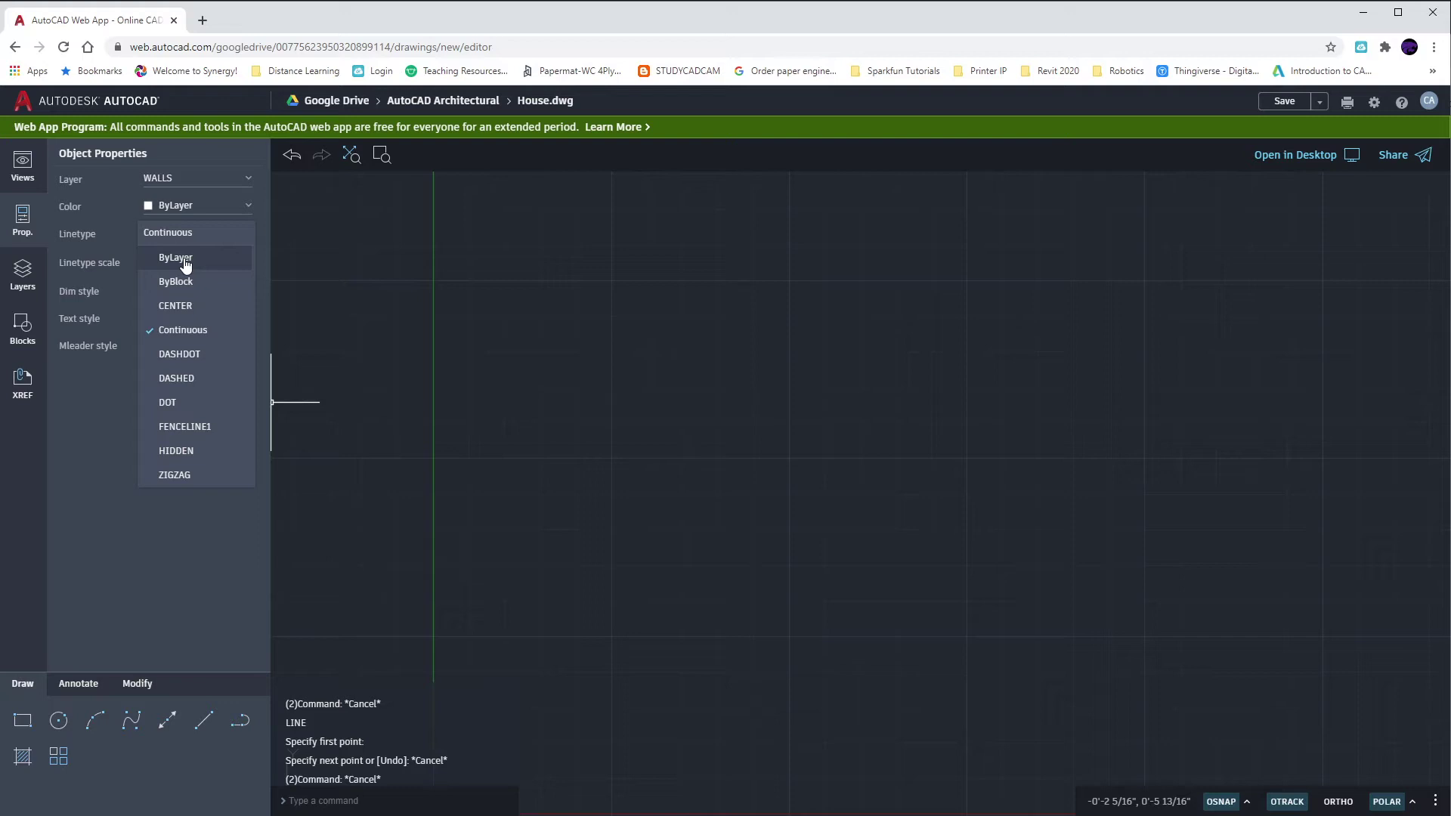
{"action": "left_click", "coordinate": [185, 260]}
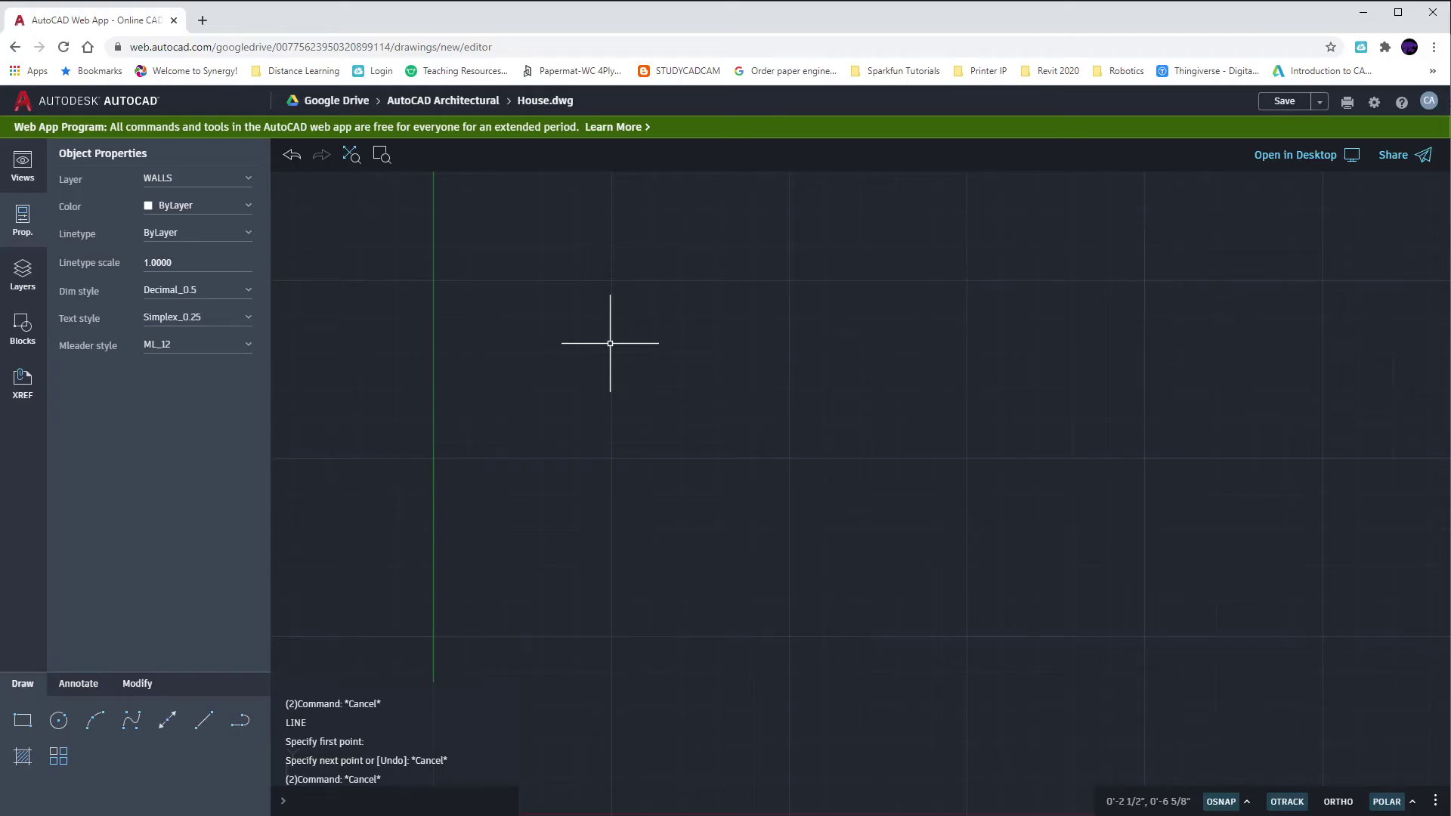
Step: Draw the 18' bottom wall line from the starting corner
{"action": "scroll", "coordinate": [738, 495], "scroll_direction": "down", "scroll_amount": 2}
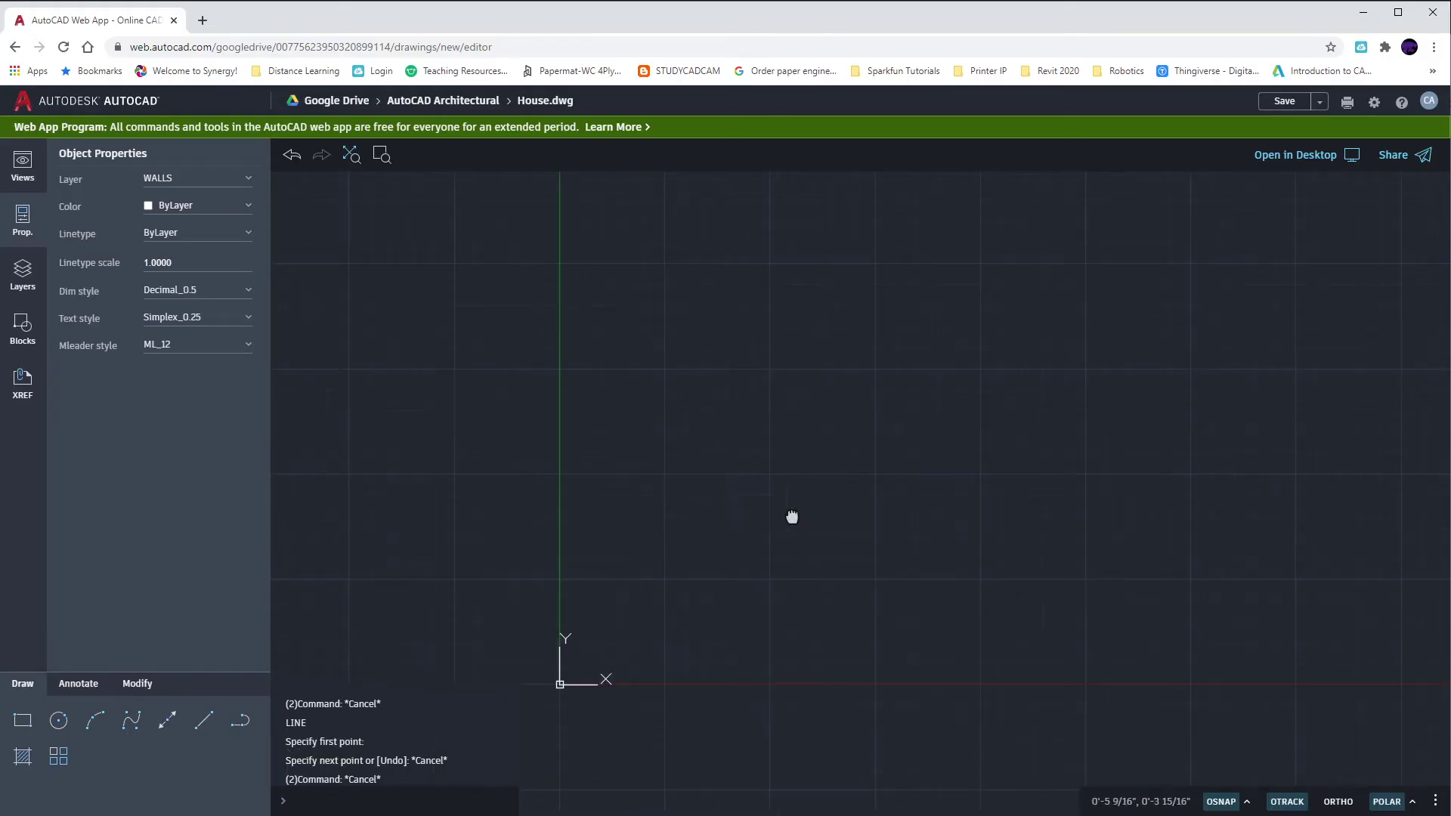
{"action": "middle_click_drag", "start_coordinate": [792, 517], "coordinate": [737, 490]}
{"action": "left_click", "coordinate": [204, 720]}
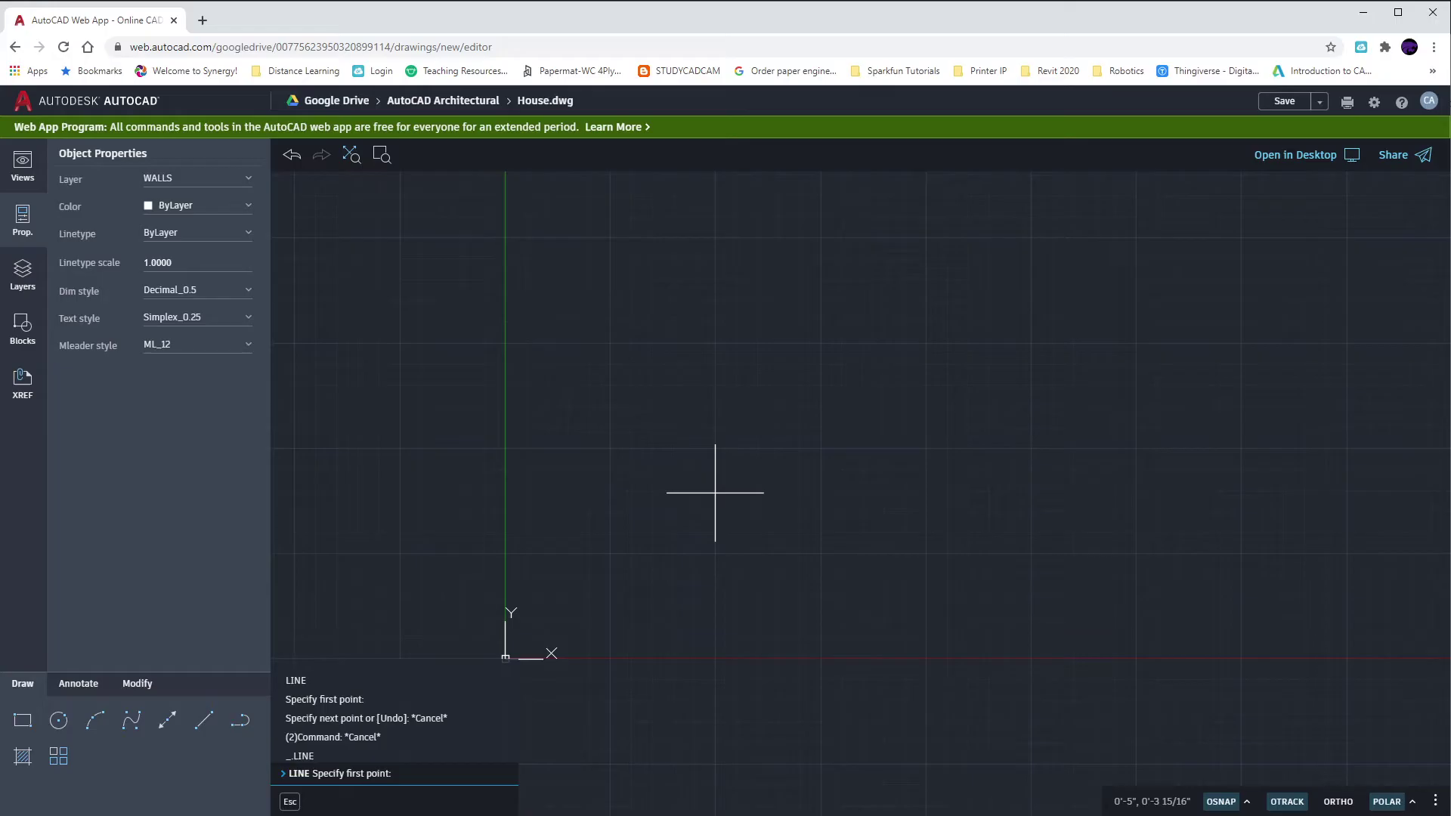
{"action": "left_click", "coordinate": [681, 494]}
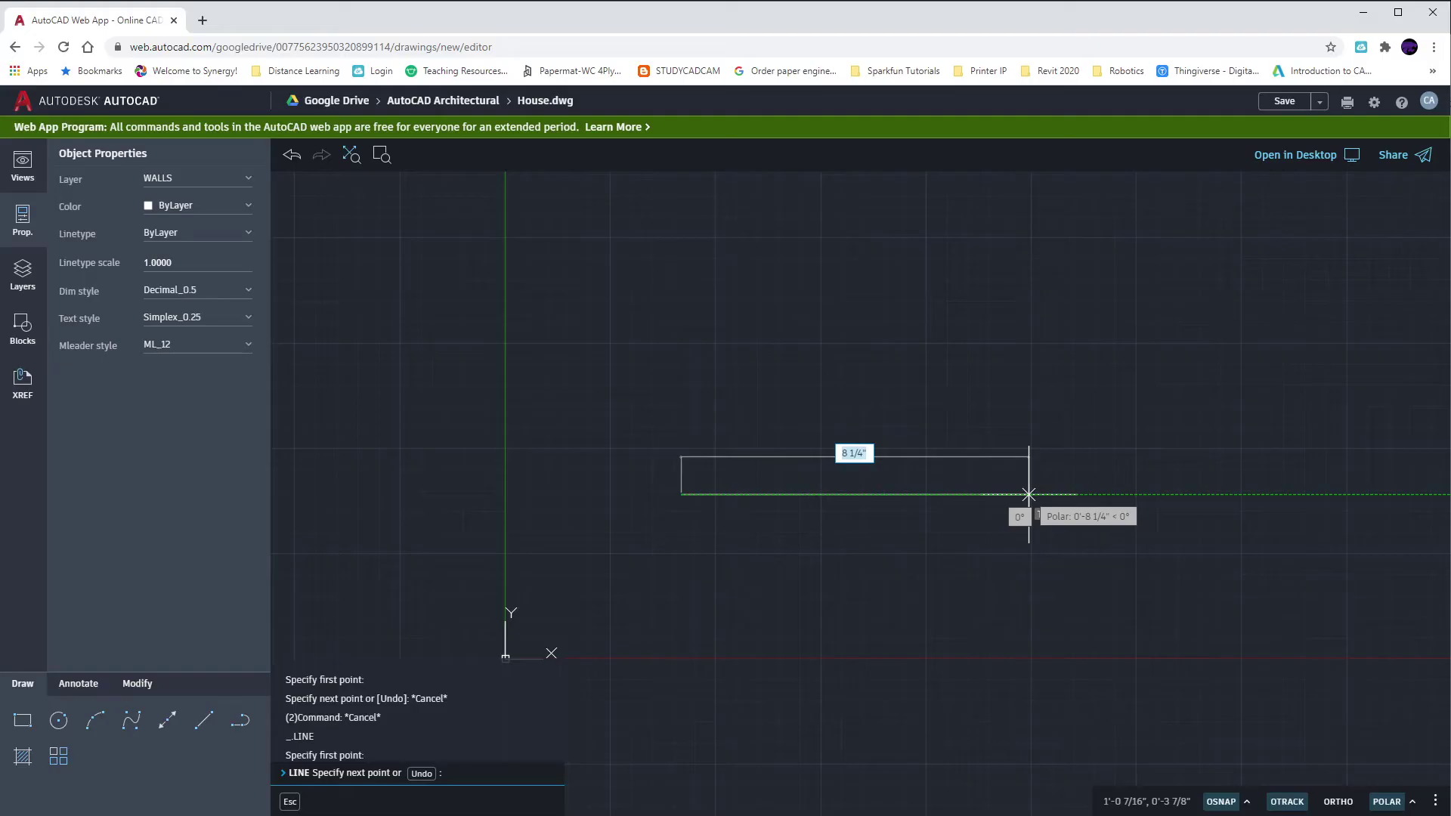
{"action": "type", "text": "18'"}
{"action": "key", "text": "Return"}
{"action": "key", "text": "Escape"}
Step: Draw the 15' right wall line upward with the L command
{"action": "scroll", "coordinate": [768, 363], "scroll_direction": "down", "scroll_amount": 5}
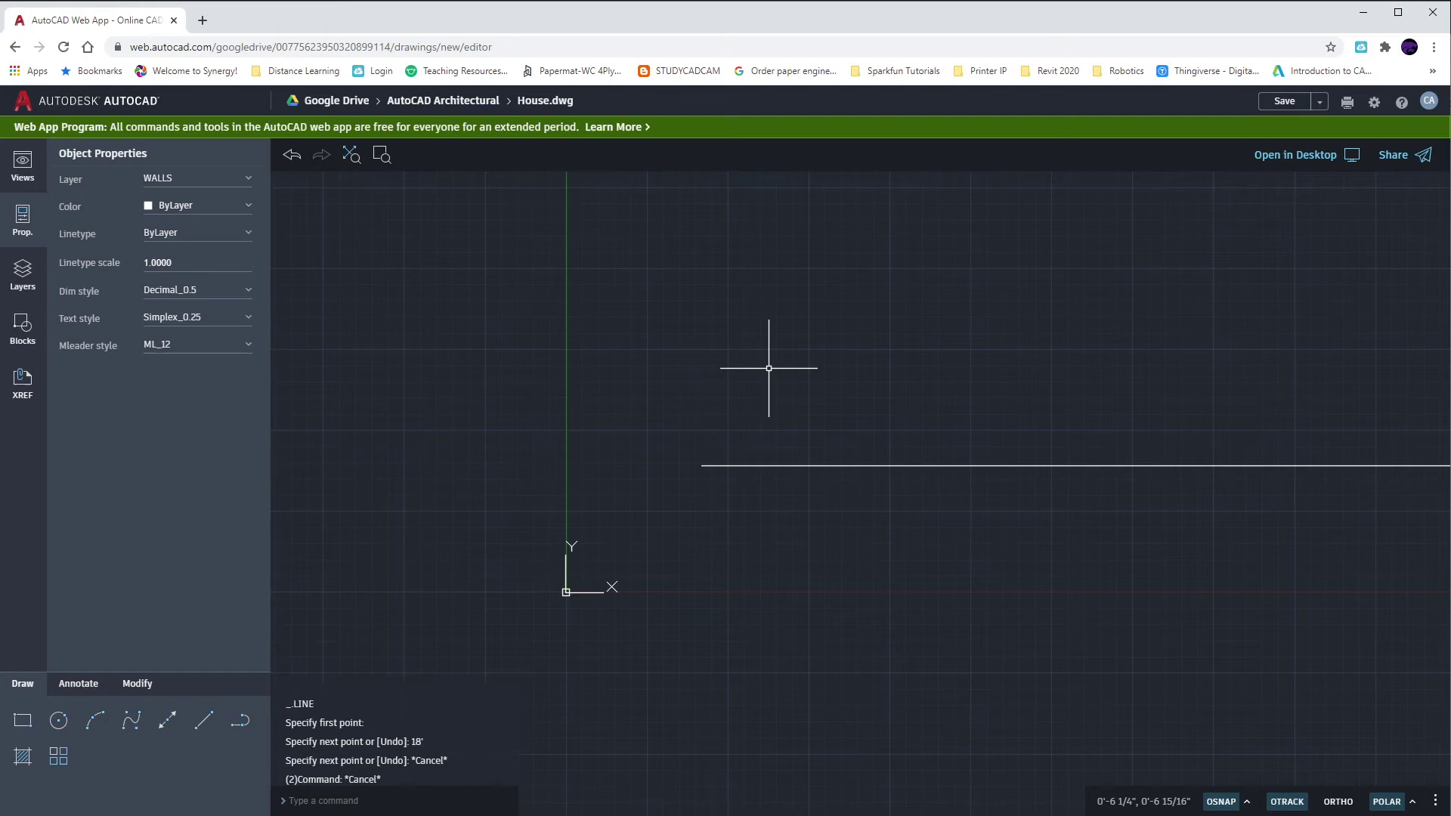
{"action": "mouse_move", "coordinate": [763, 344]}
{"action": "middle_mouse_down"}
{"action": "mouse_move", "coordinate": [802, 439]}
{"action": "mouse_move", "coordinate": [613, 533]}
{"action": "middle_mouse_up"}
{"action": "scroll", "coordinate": [768, 457], "scroll_direction": "down", "scroll_amount": 2}
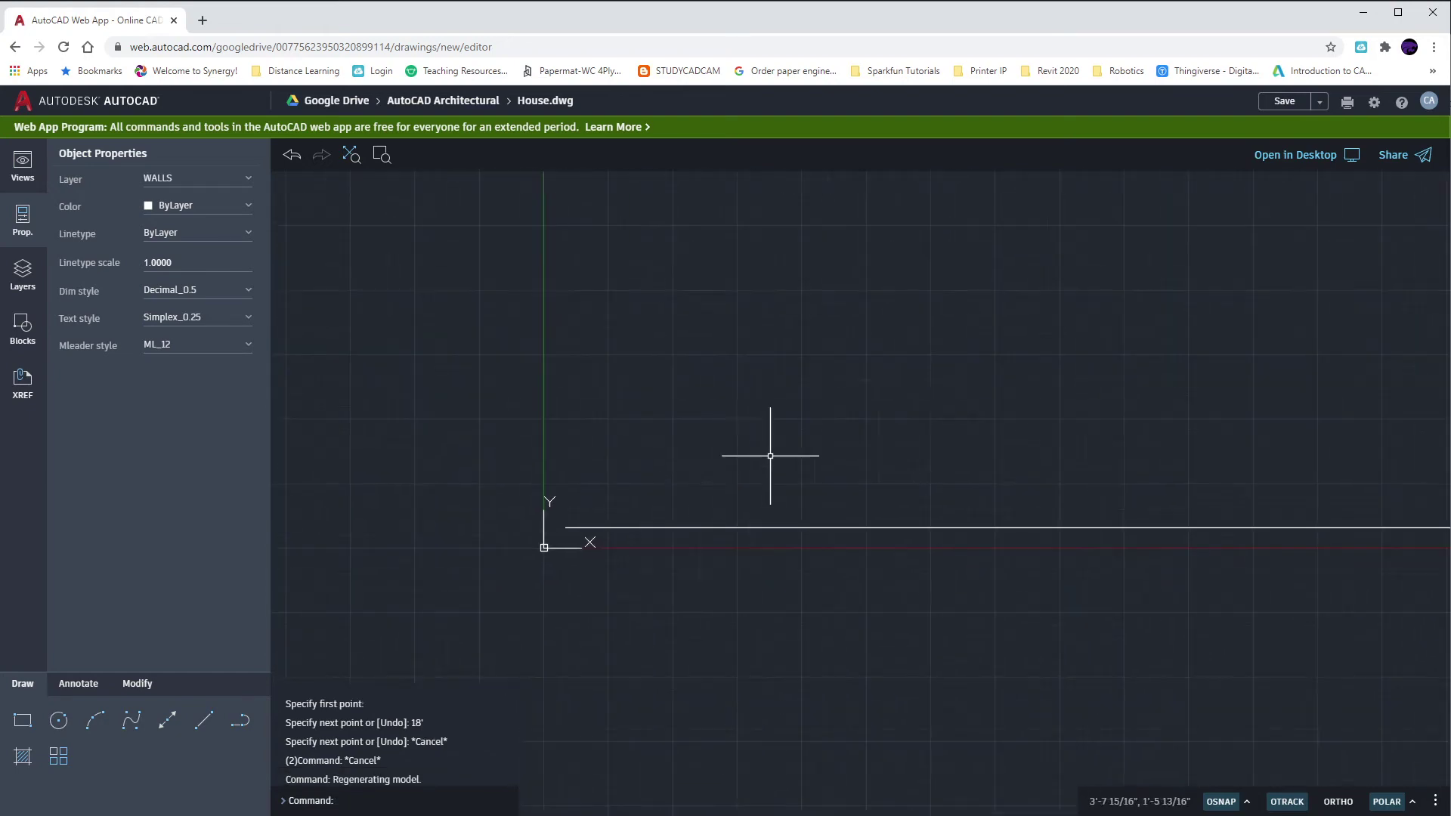
{"action": "scroll", "coordinate": [982, 395], "scroll_direction": "down", "scroll_amount": 2}
{"action": "middle_click_drag", "start_coordinate": [981, 395], "coordinate": [866, 474]}
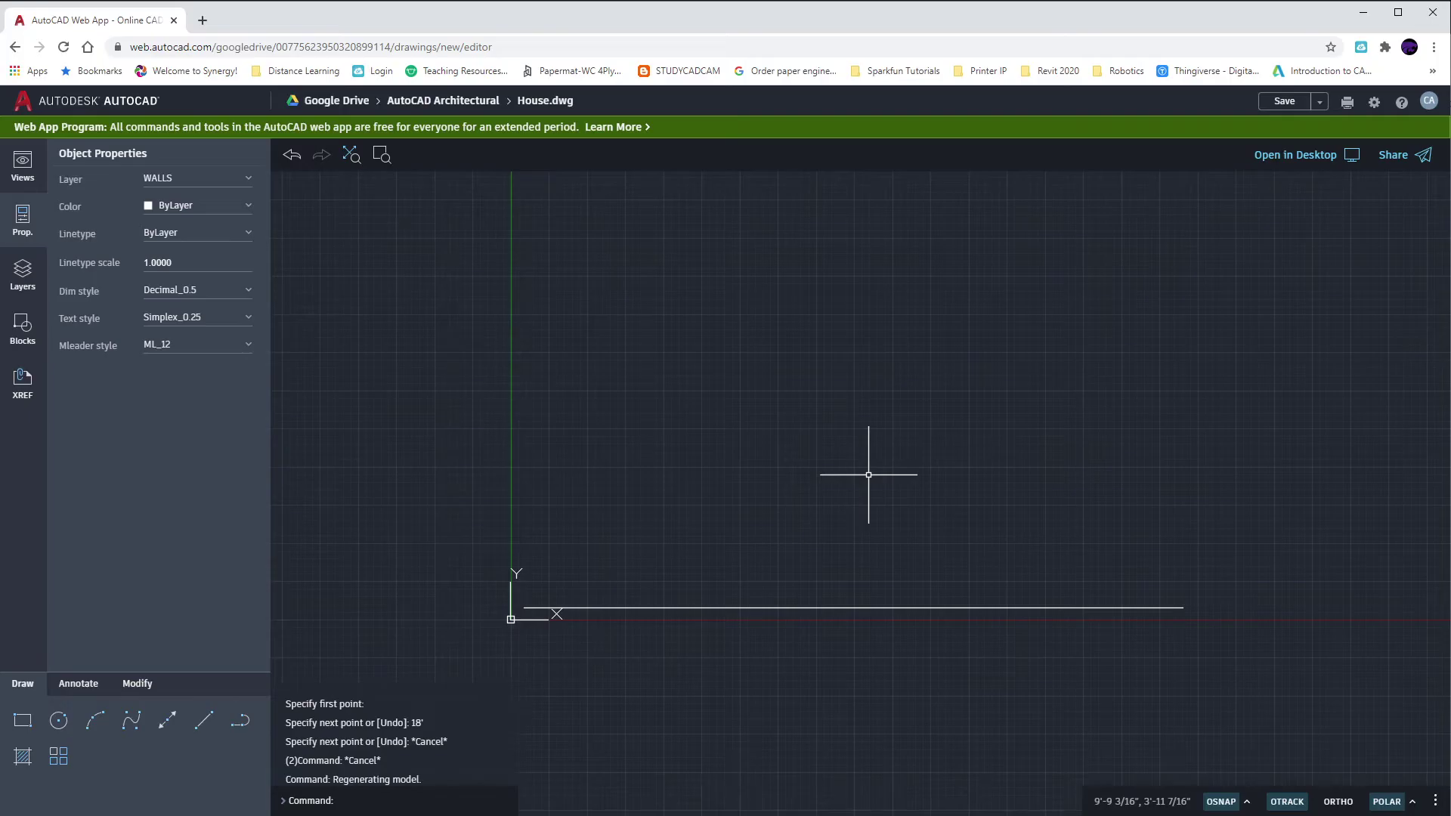
{"action": "type", "text": "l"}
{"action": "key", "text": "Return"}
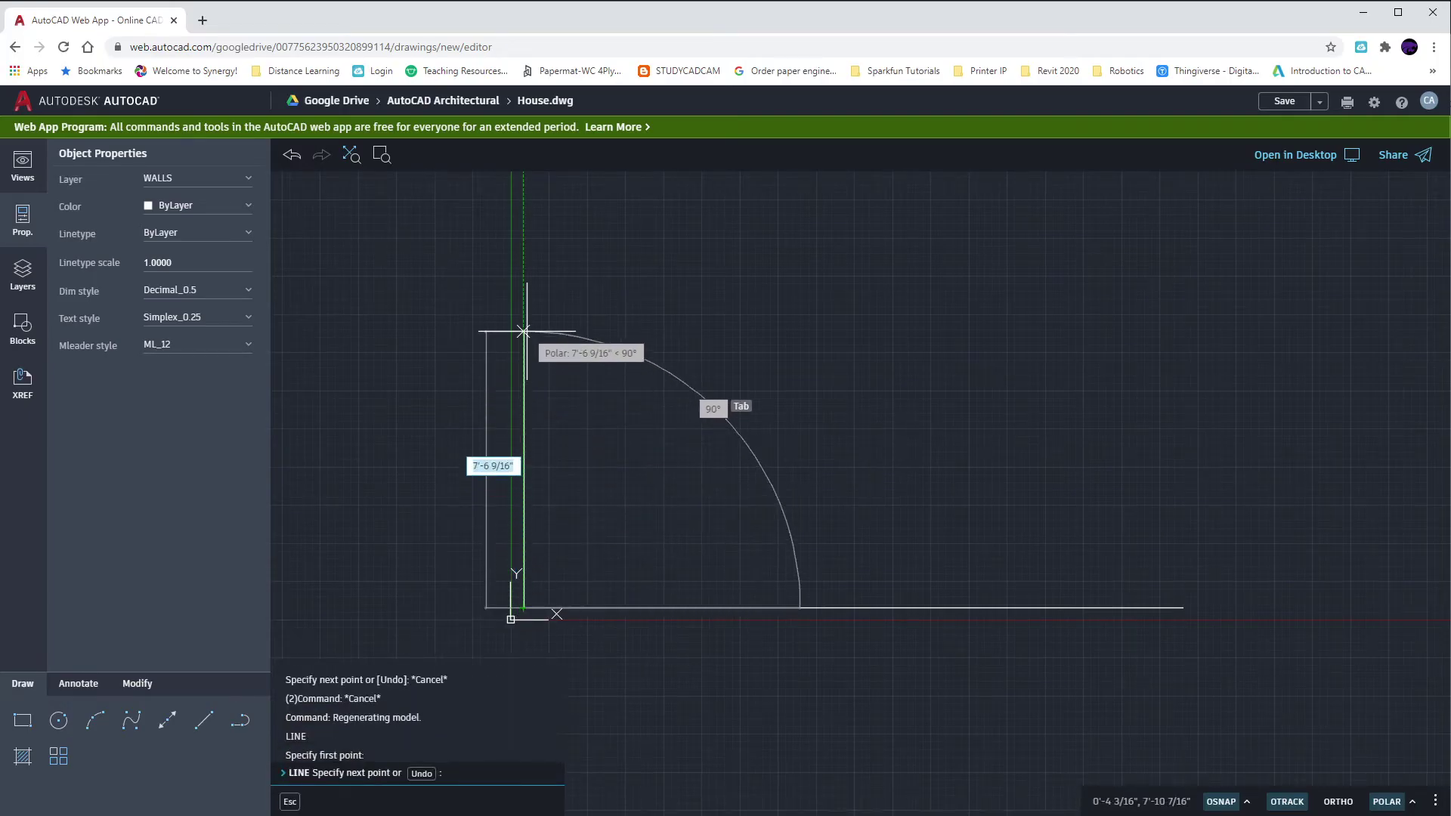
{"action": "type", "text": "15'"}
{"action": "key", "text": "Return"}
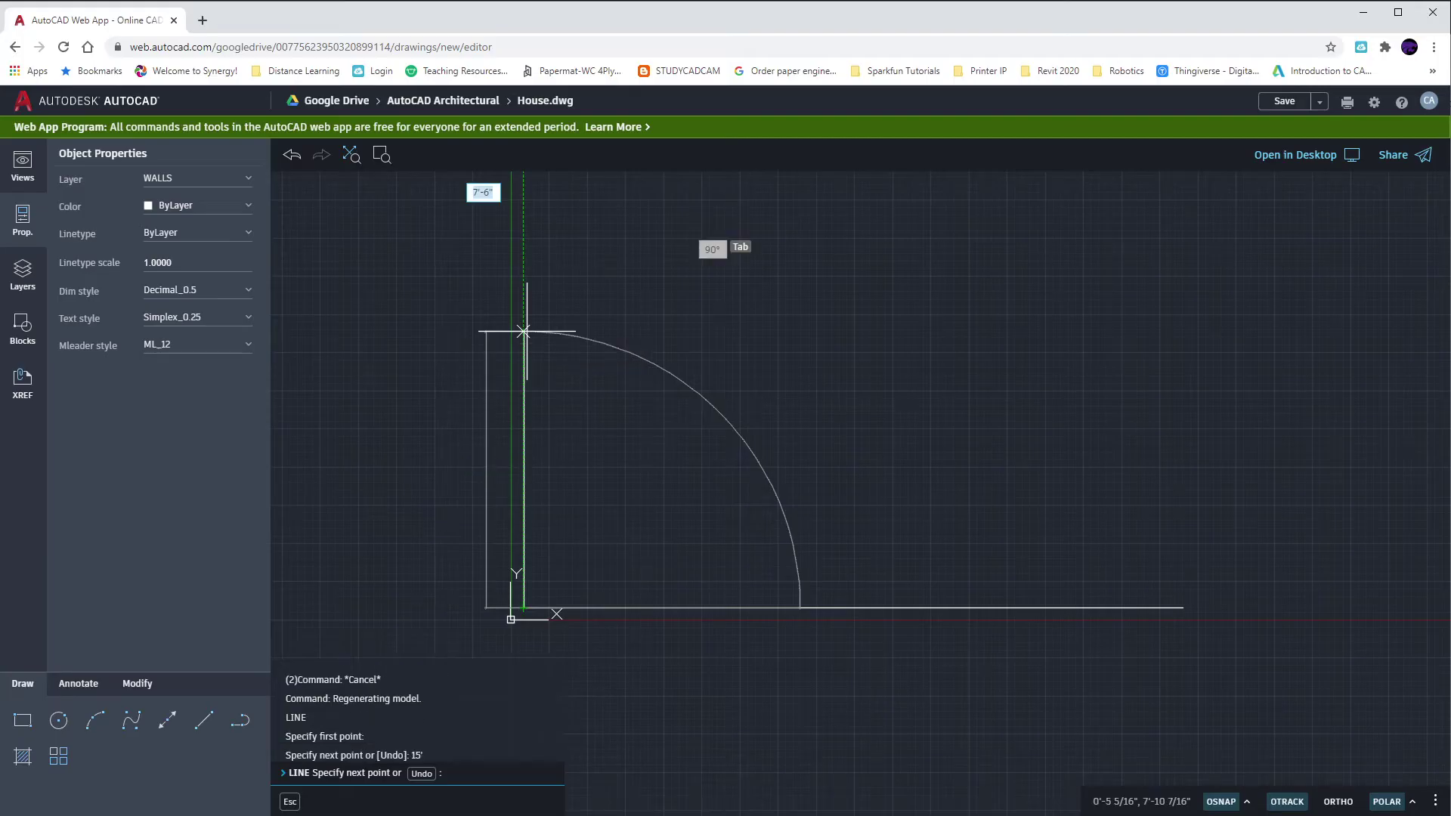
Step: Draw the 18' top wall and close the outline back at the starting corner
{"action": "scroll", "coordinate": [523, 333], "scroll_direction": "down", "scroll_amount": 5}
{"action": "mouse_move", "coordinate": [634, 356]}
{"action": "middle_mouse_down"}
{"action": "mouse_move", "coordinate": [647, 420]}
{"action": "mouse_move", "coordinate": [622, 525]}
{"action": "middle_mouse_up"}
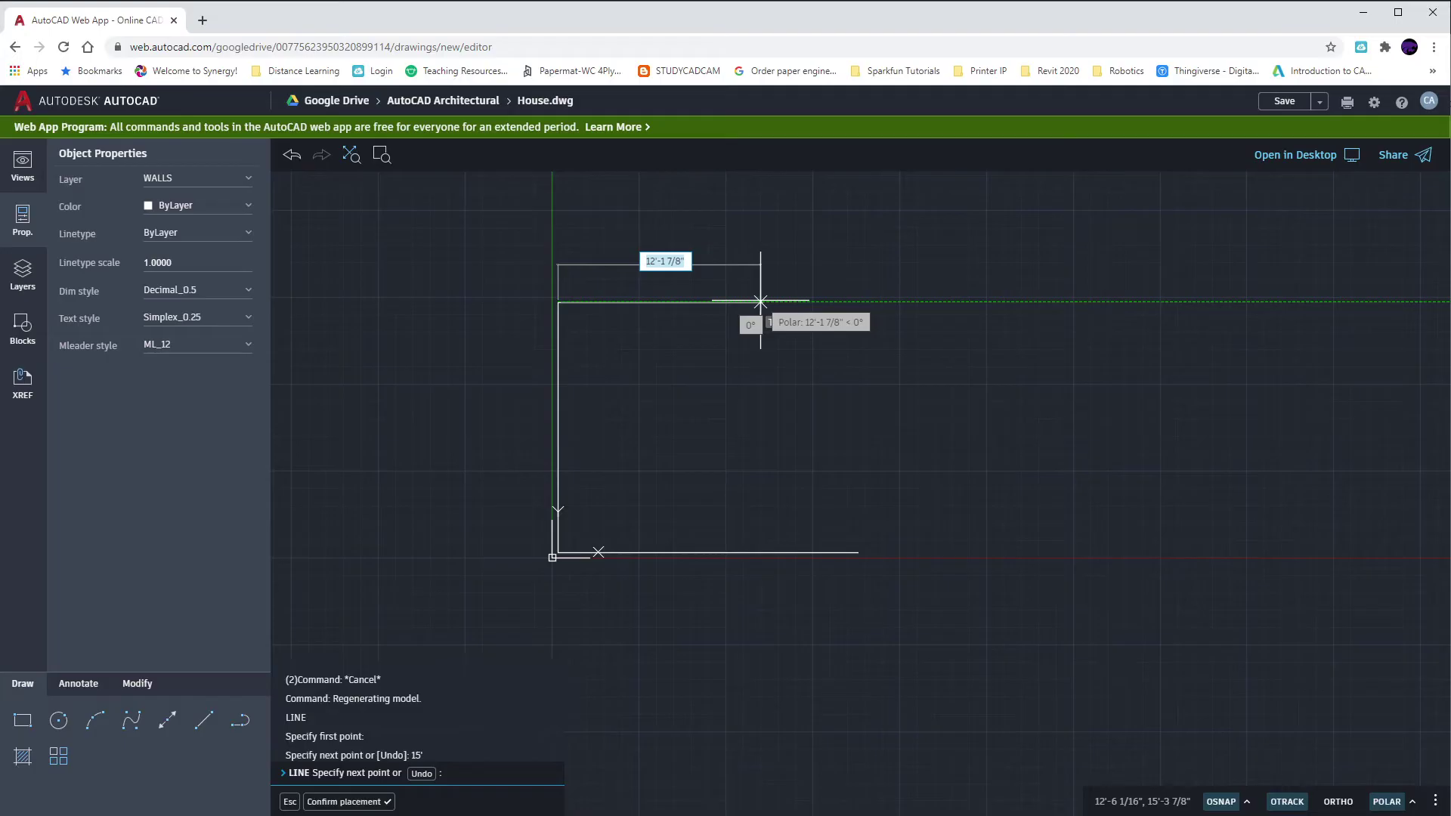
{"action": "type", "text": "18'"}
{"action": "key", "text": "Return"}
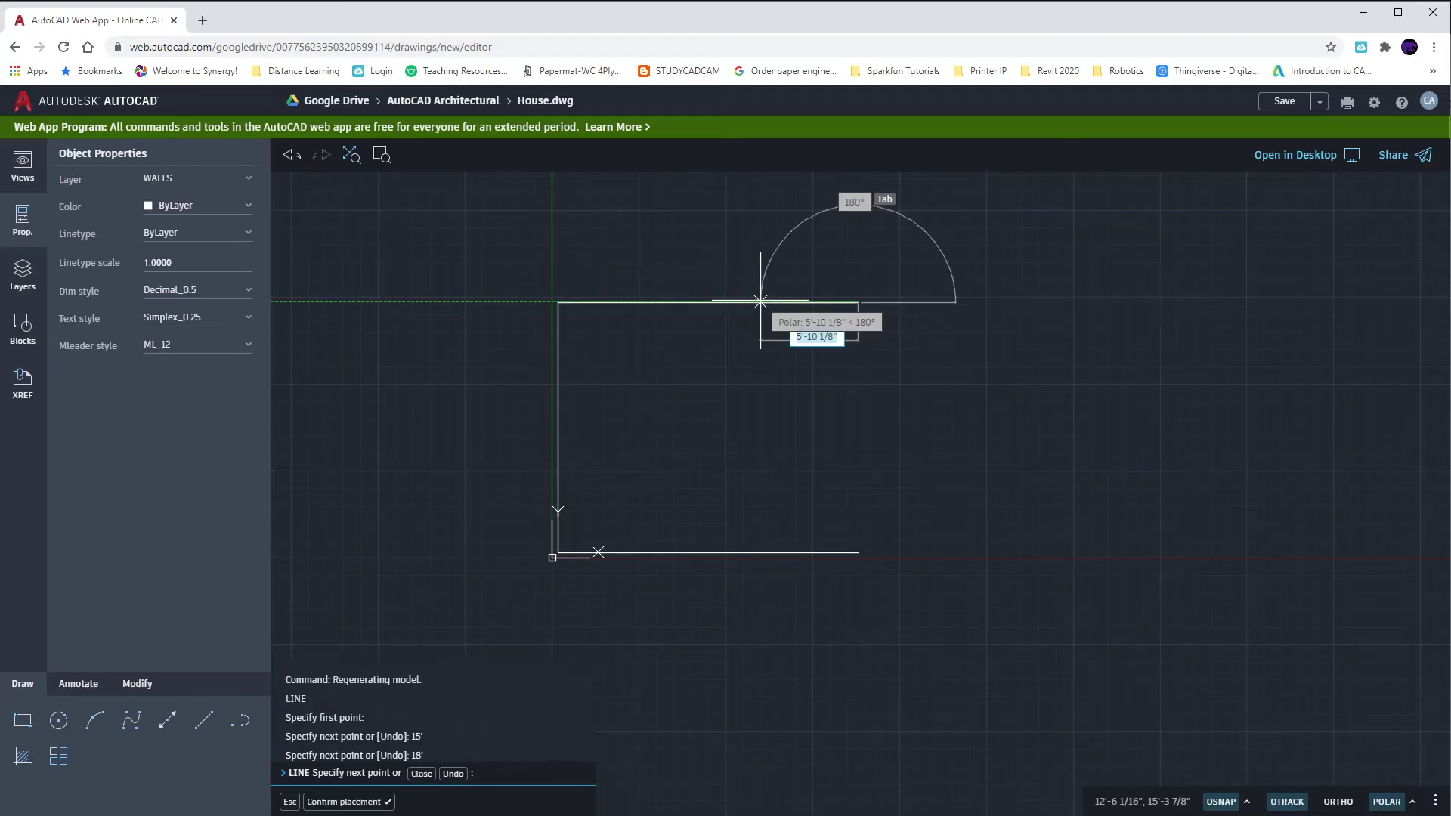
{"action": "left_click", "coordinate": [858, 552]}
{"action": "key", "text": "Escape"}
{"action": "key", "text": "Escape"}
{"action": "key", "text": "Escape"}
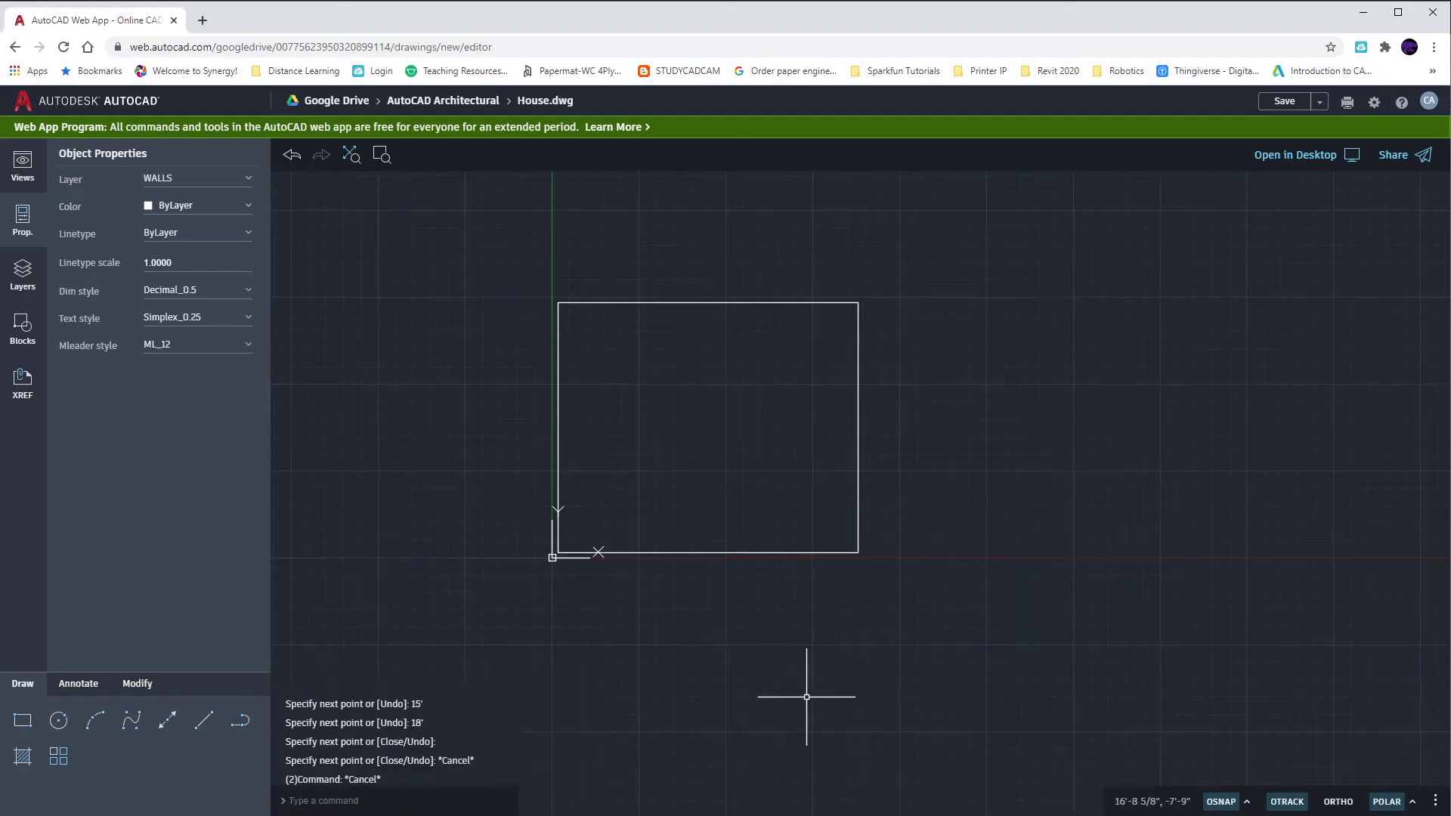
Step: Offset the top wall line 4" inward
{"action": "middle_click_drag", "start_coordinate": [713, 498], "coordinate": [810, 514]}
{"action": "scroll", "coordinate": [754, 494], "scroll_direction": "up", "scroll_amount": 3}
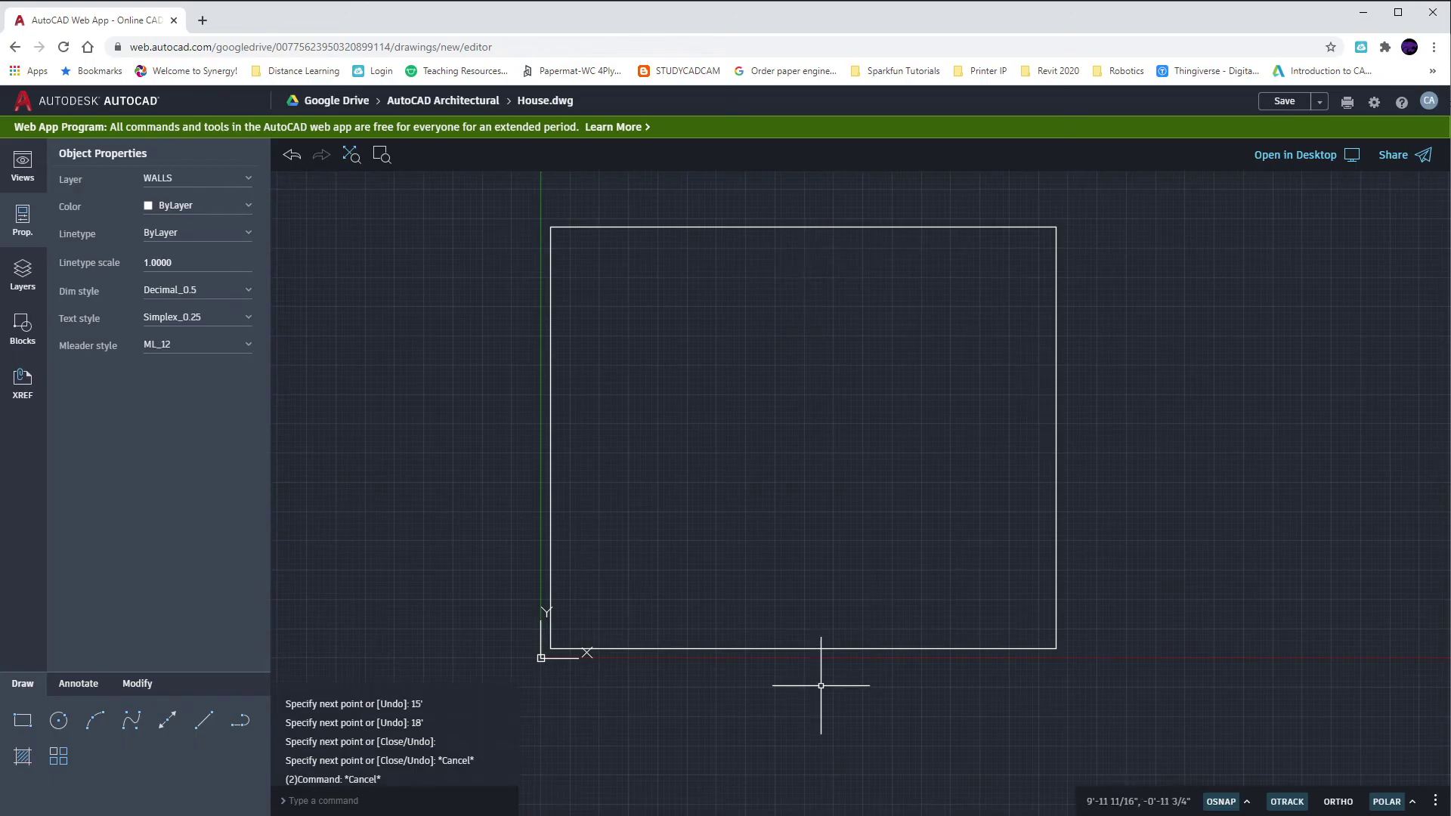
{"action": "left_click", "coordinate": [753, 329]}
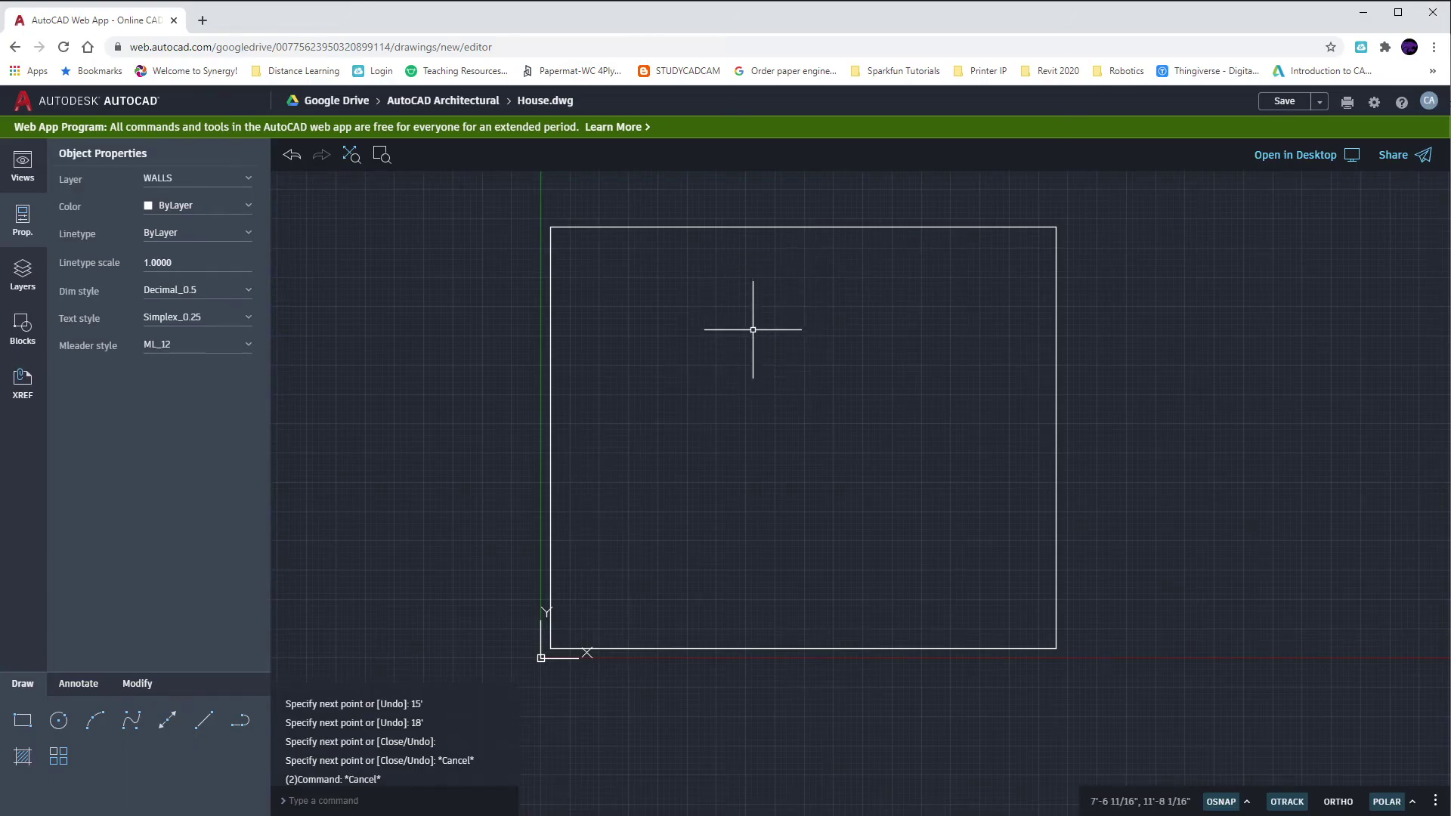
{"action": "type", "text": "o"}
{"action": "key", "text": "Return"}
{"action": "key", "text": "Return"}
{"action": "left_click", "coordinate": [742, 228]}
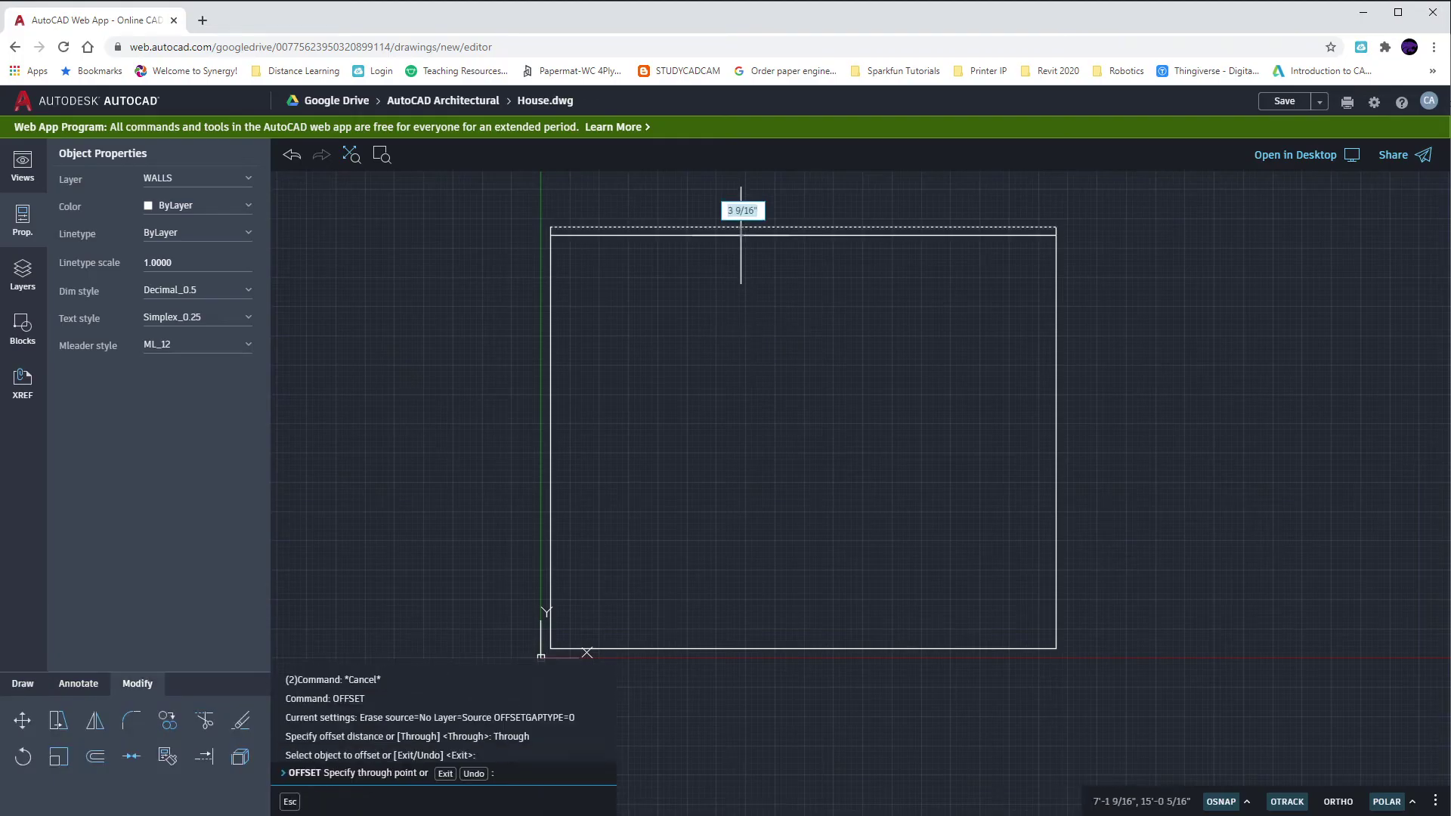
{"action": "type", "text": "4"}
{"action": "key", "text": "Return"}
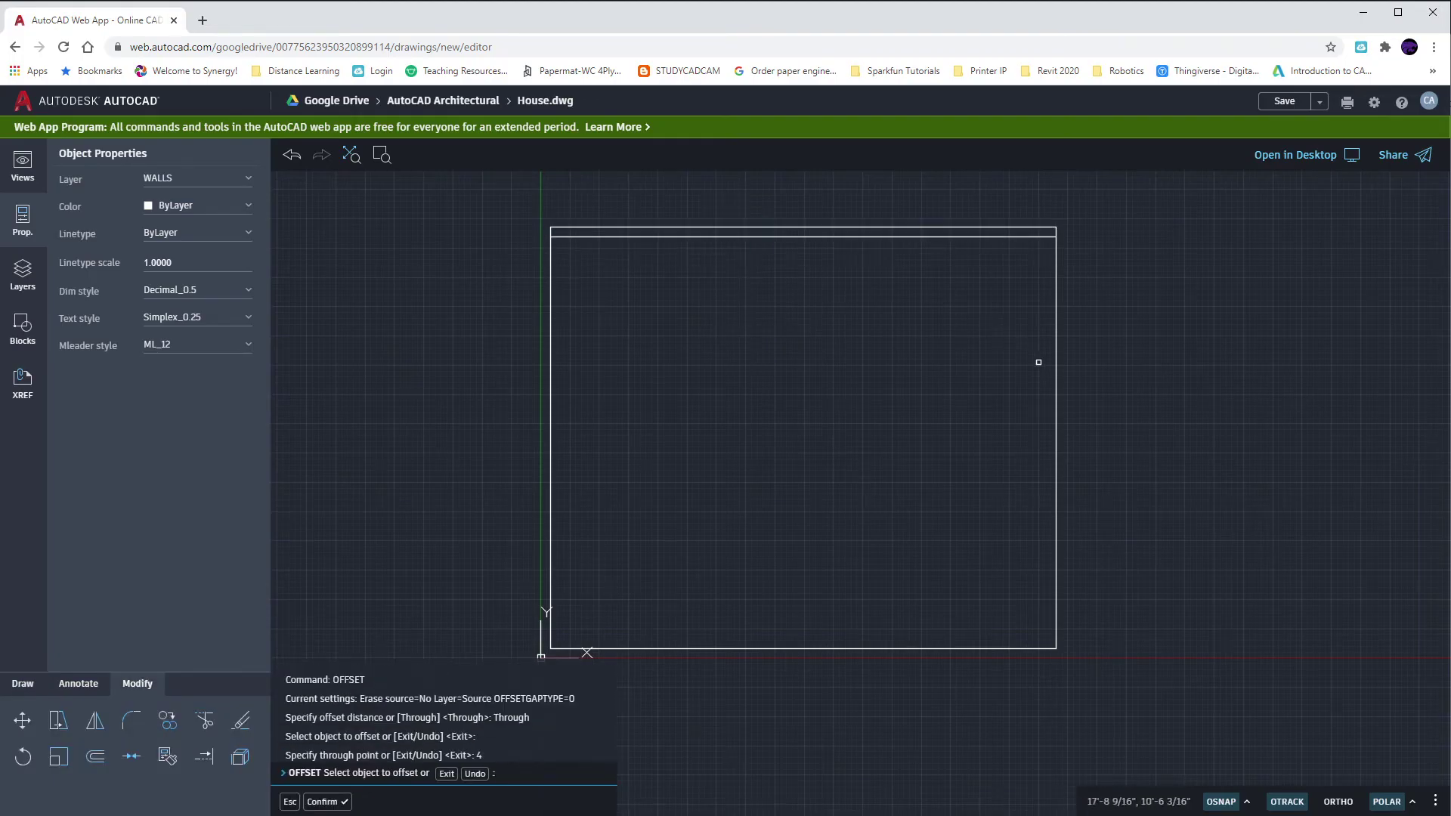
Step: Offset the right and bottom wall lines 4" inward
{"action": "left_click", "coordinate": [1056, 364]}
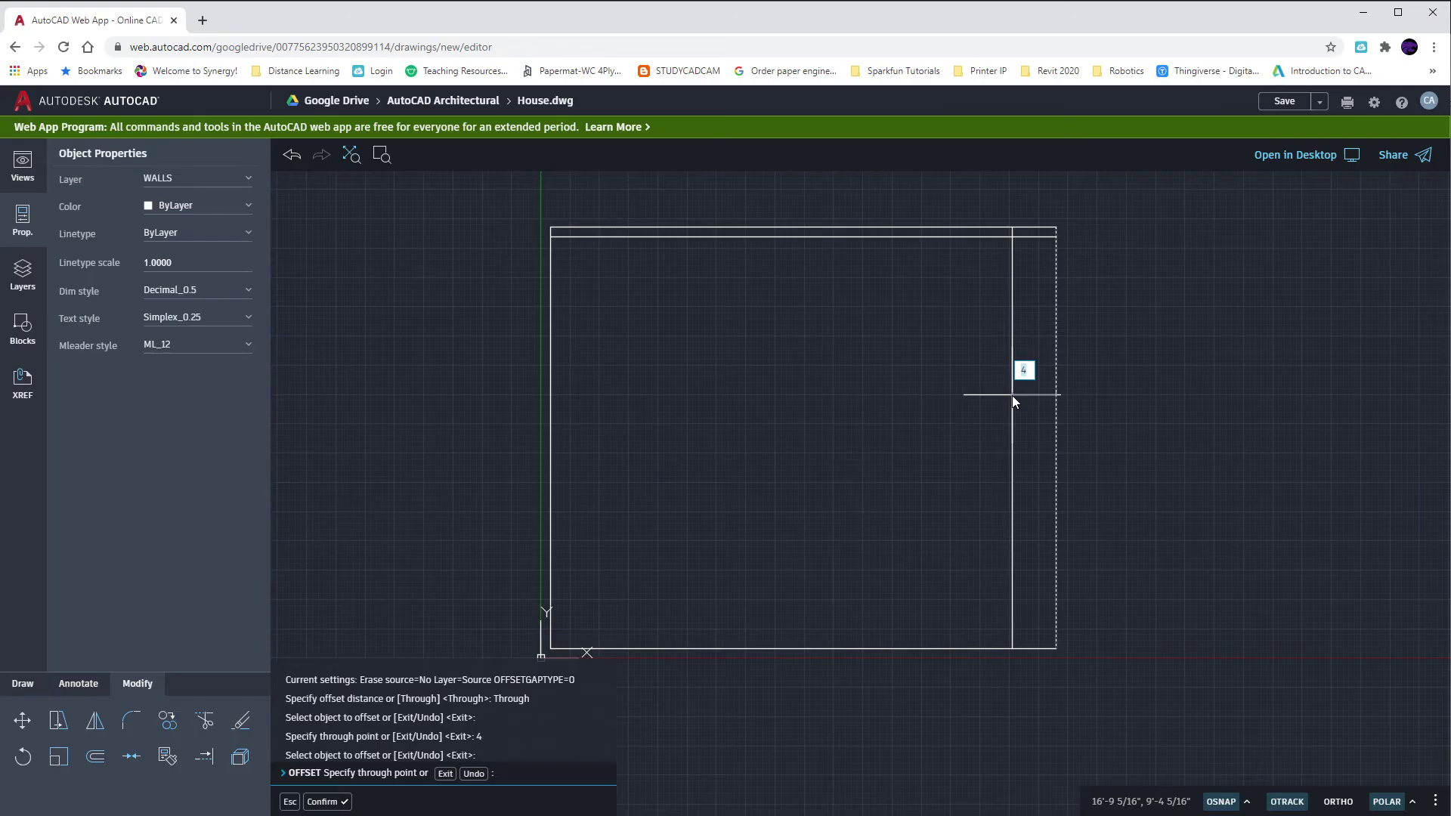
{"action": "type", "text": "4"}
{"action": "key", "text": "Return"}
{"action": "left_click", "coordinate": [914, 647]}
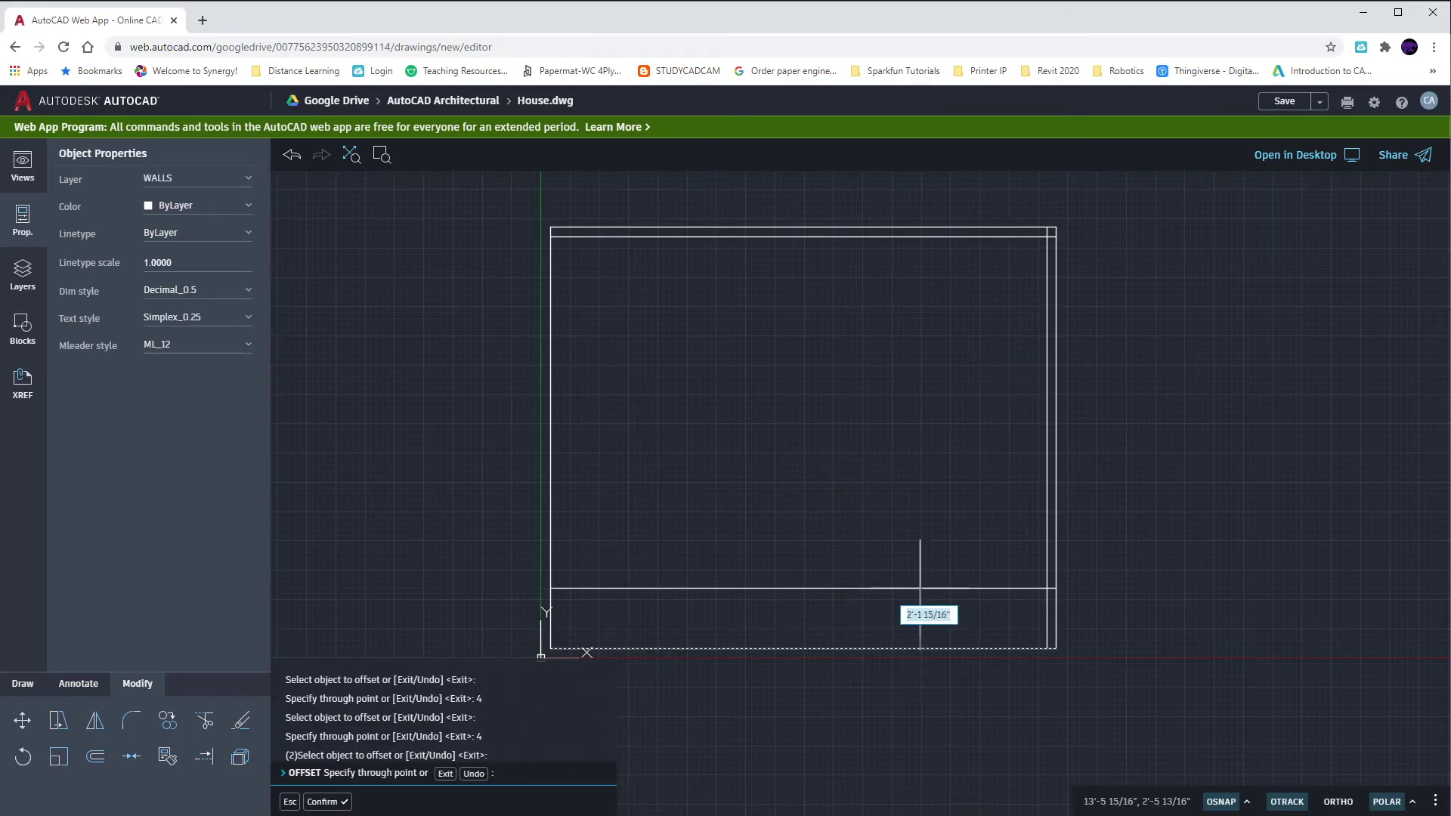
{"action": "type", "text": "4"}
{"action": "key", "text": "Return"}
{"action": "key", "text": "Return"}
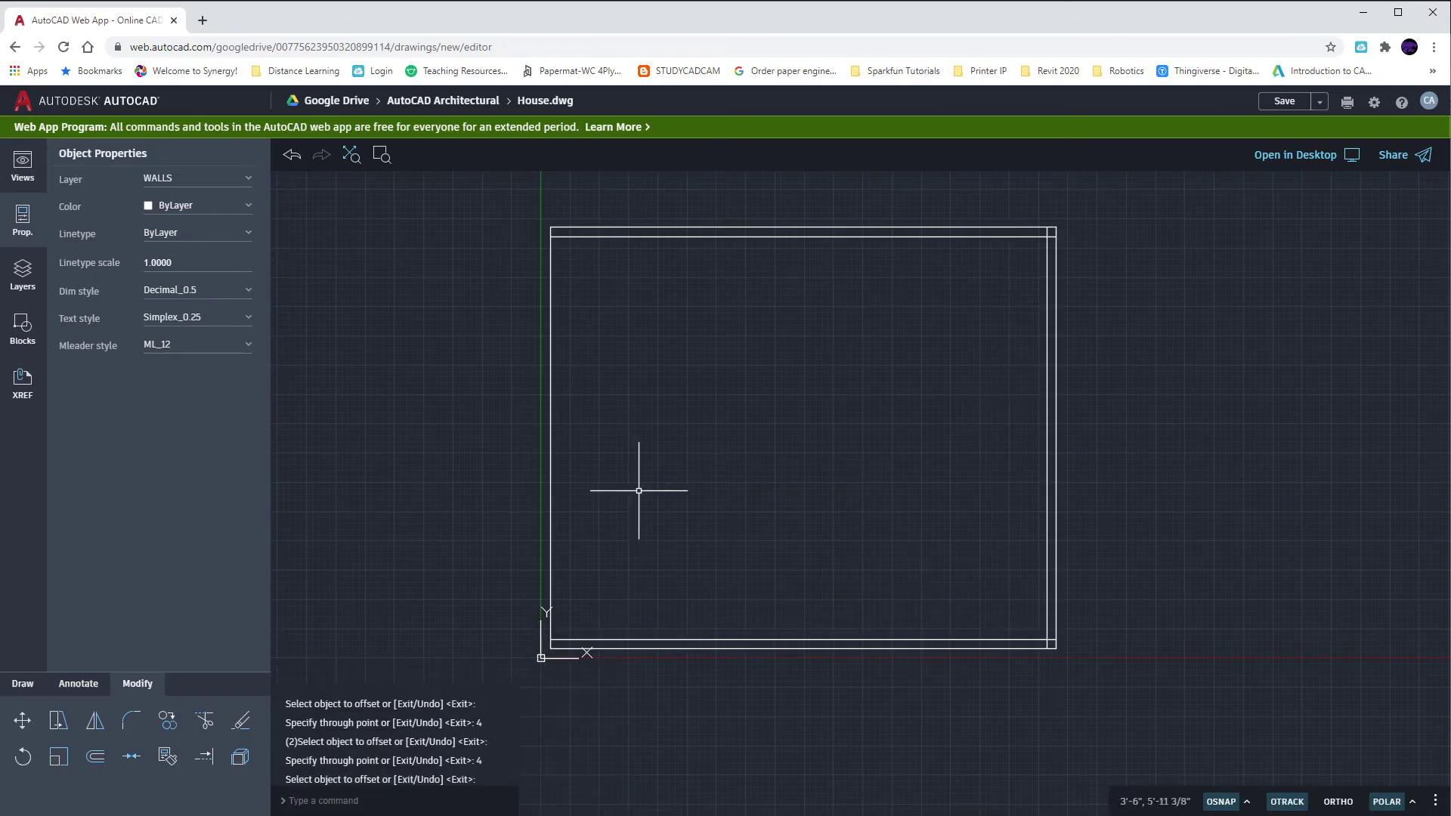
Step: Offset the left wall line 4" inward to complete the double-line walls
{"action": "left_click", "coordinate": [551, 480]}
{"action": "key", "text": "Escape"}
{"action": "type", "text": "o"}
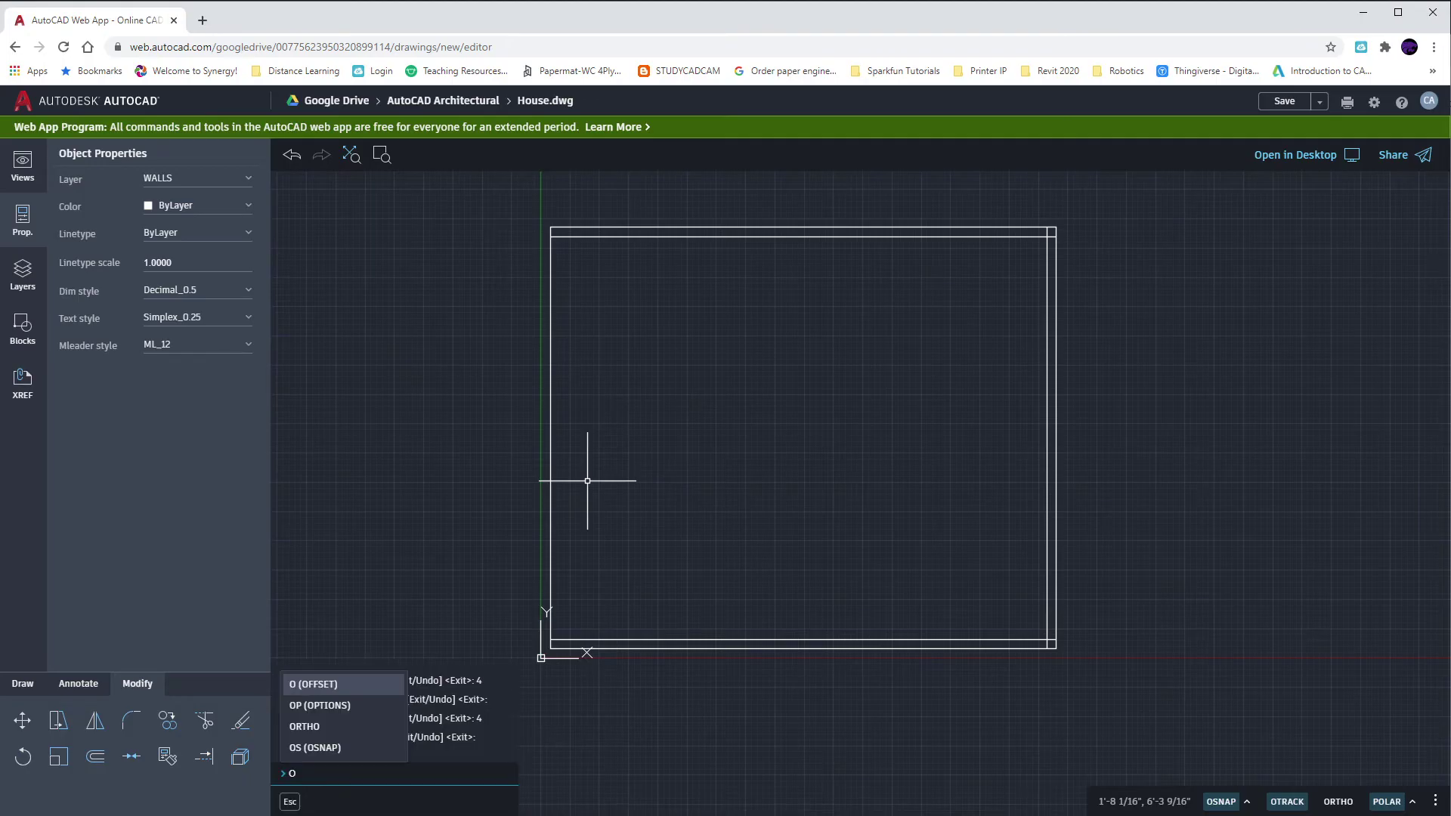
{"action": "key", "text": "Return"}
{"action": "key", "text": "Return"}
{"action": "left_click", "coordinate": [550, 481]}
{"action": "type", "text": "4"}
{"action": "key", "text": "Return"}
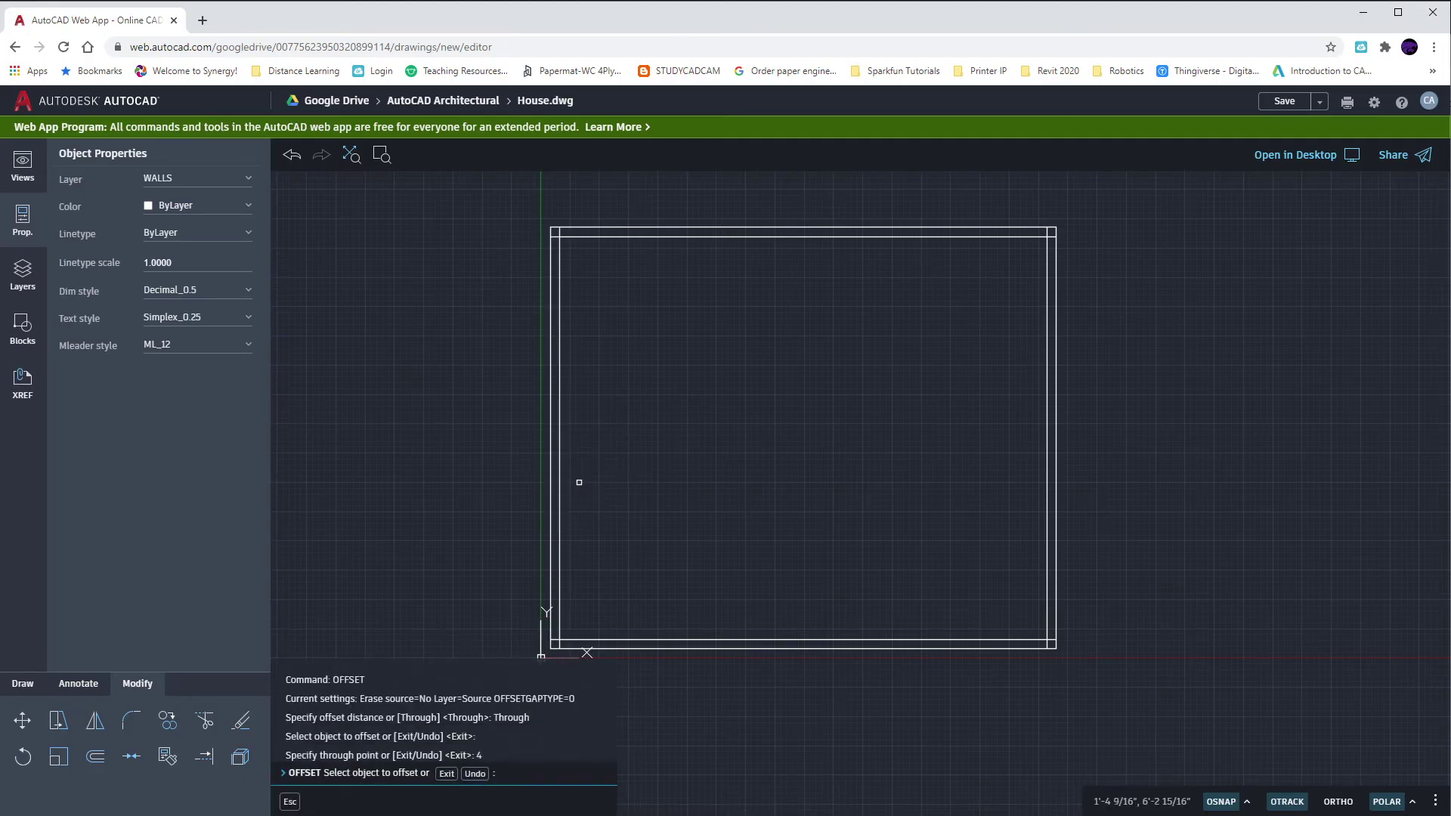
{"action": "key", "text": "Escape"}
{"action": "middle_click_drag", "start_coordinate": [694, 482], "coordinate": [754, 475]}
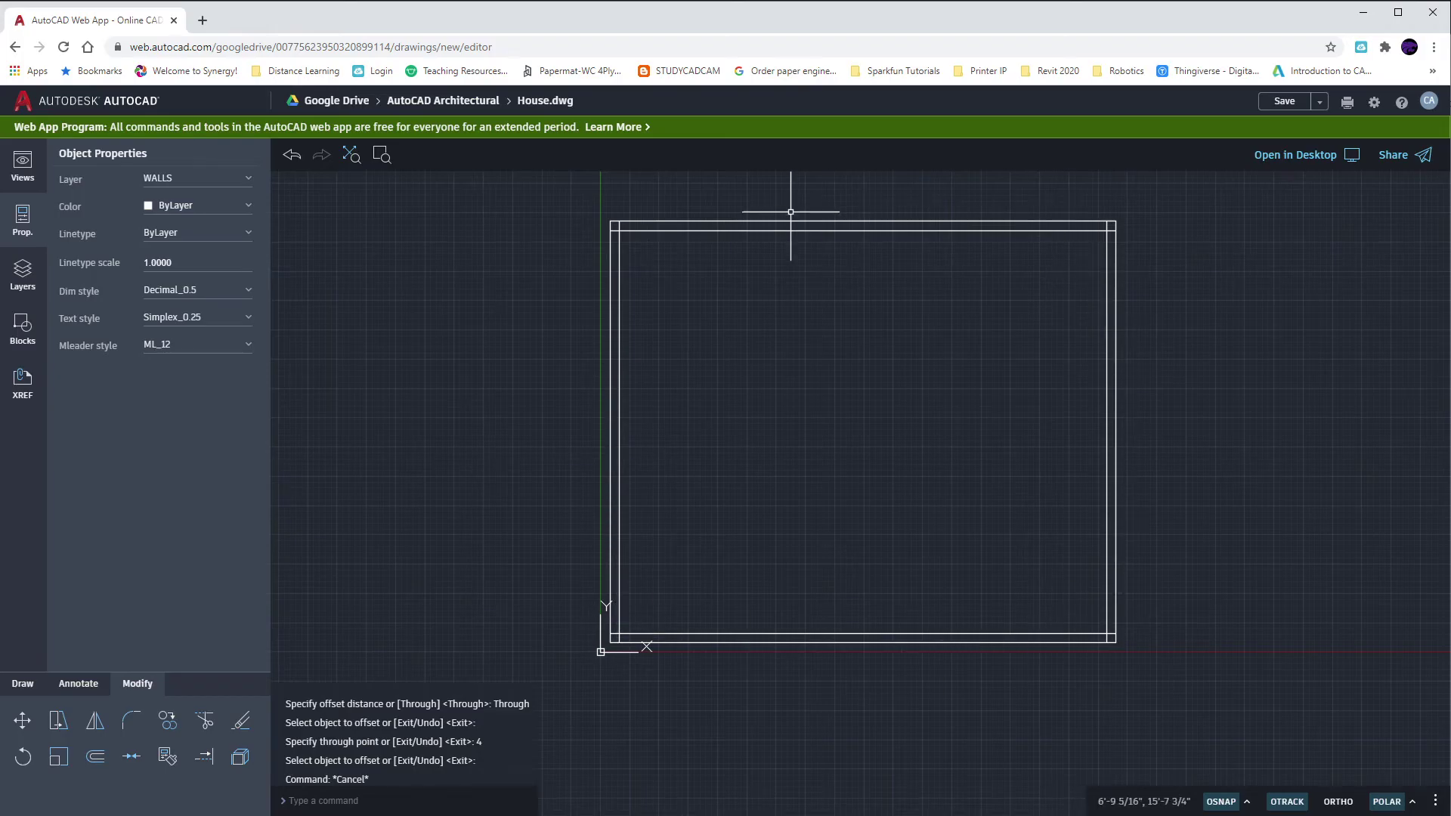
Step: Window-select all eight wall lines and move them up and right, away from the origin
{"action": "scroll", "coordinate": [837, 593], "scroll_direction": "down", "scroll_amount": 1}
{"action": "left_click", "coordinate": [1057, 658]}
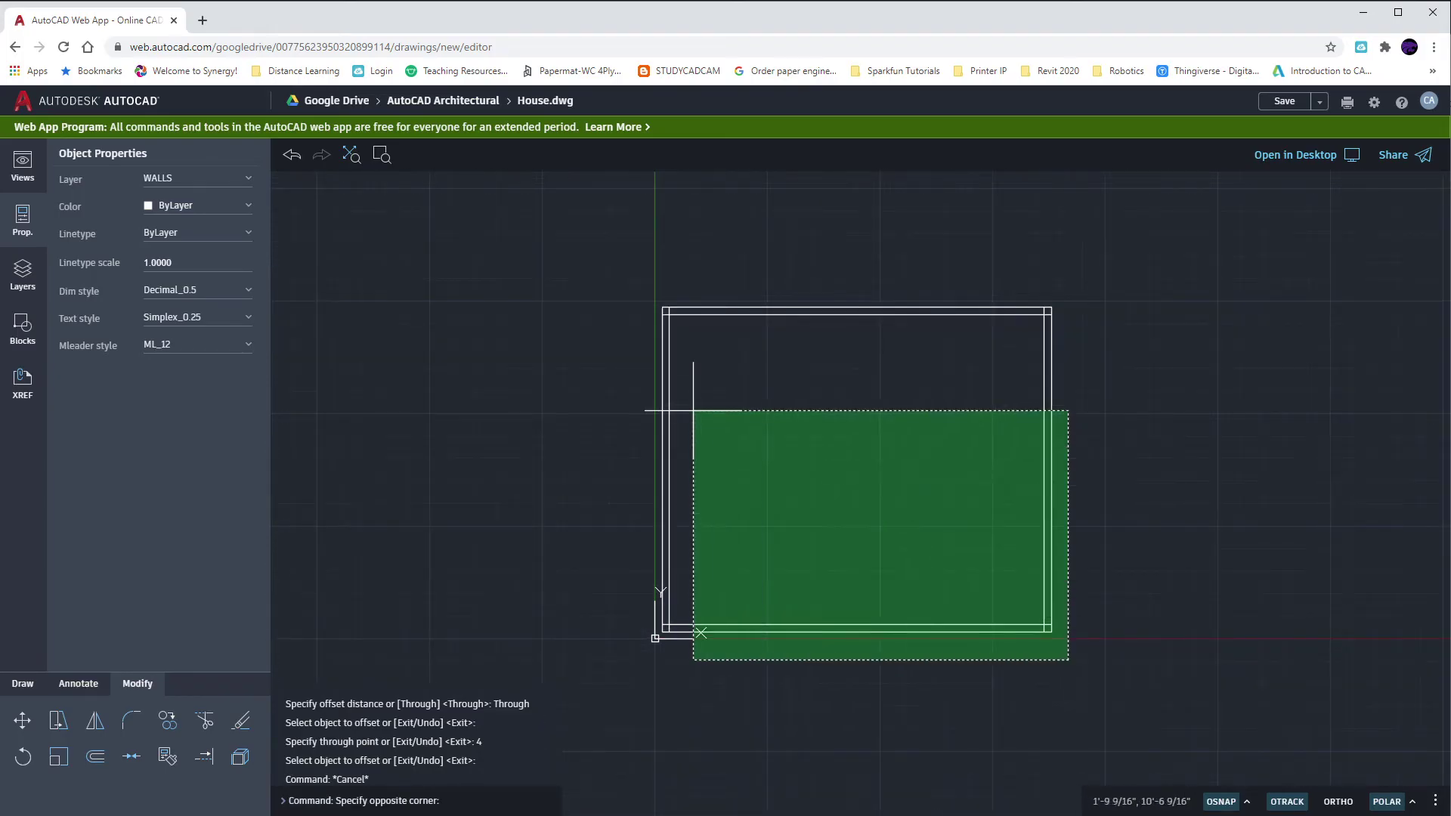
{"action": "left_click", "coordinate": [521, 279]}
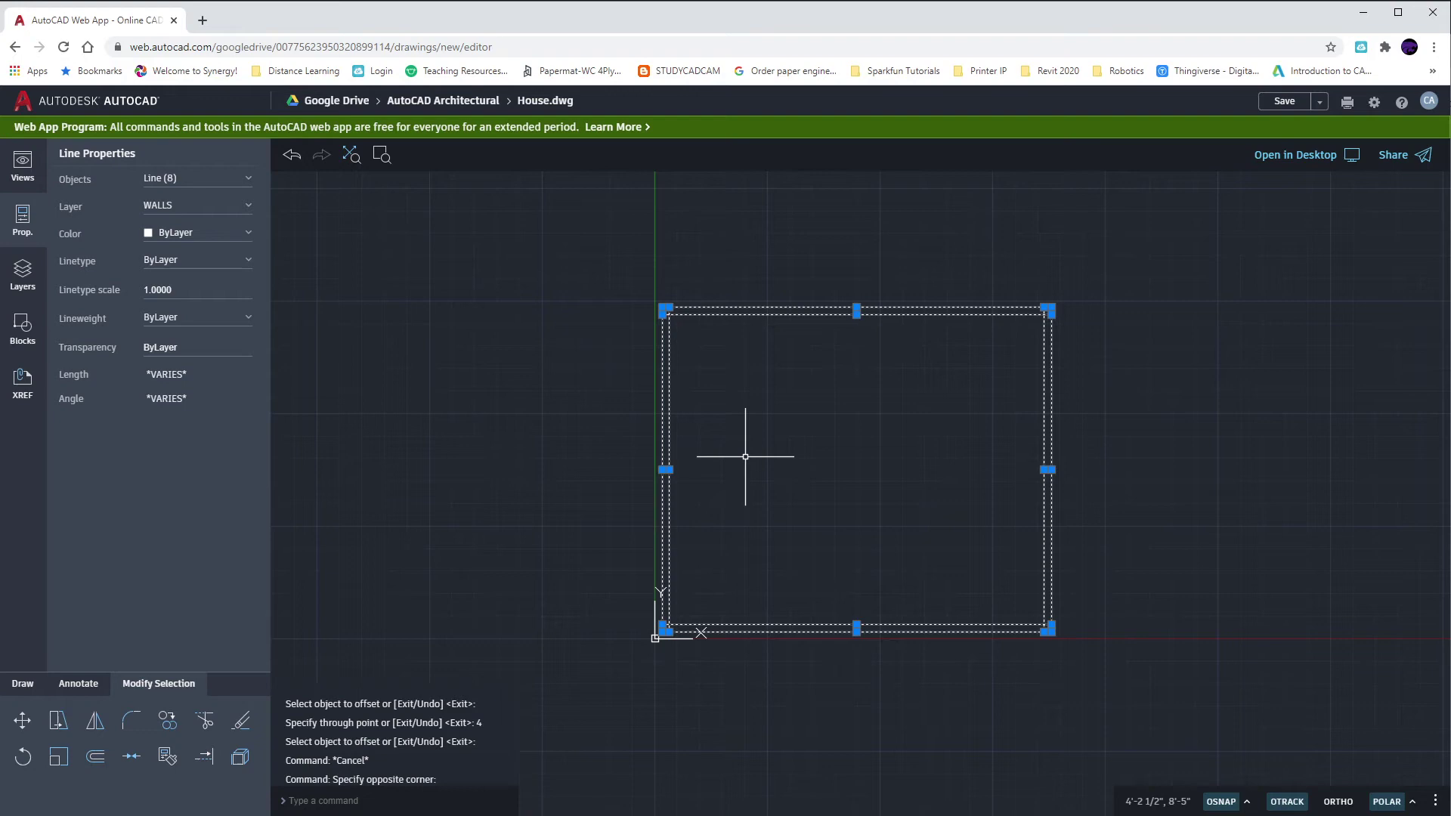
{"action": "type", "text": "m"}
{"action": "key", "text": "Return"}
{"action": "left_click", "coordinate": [770, 501]}
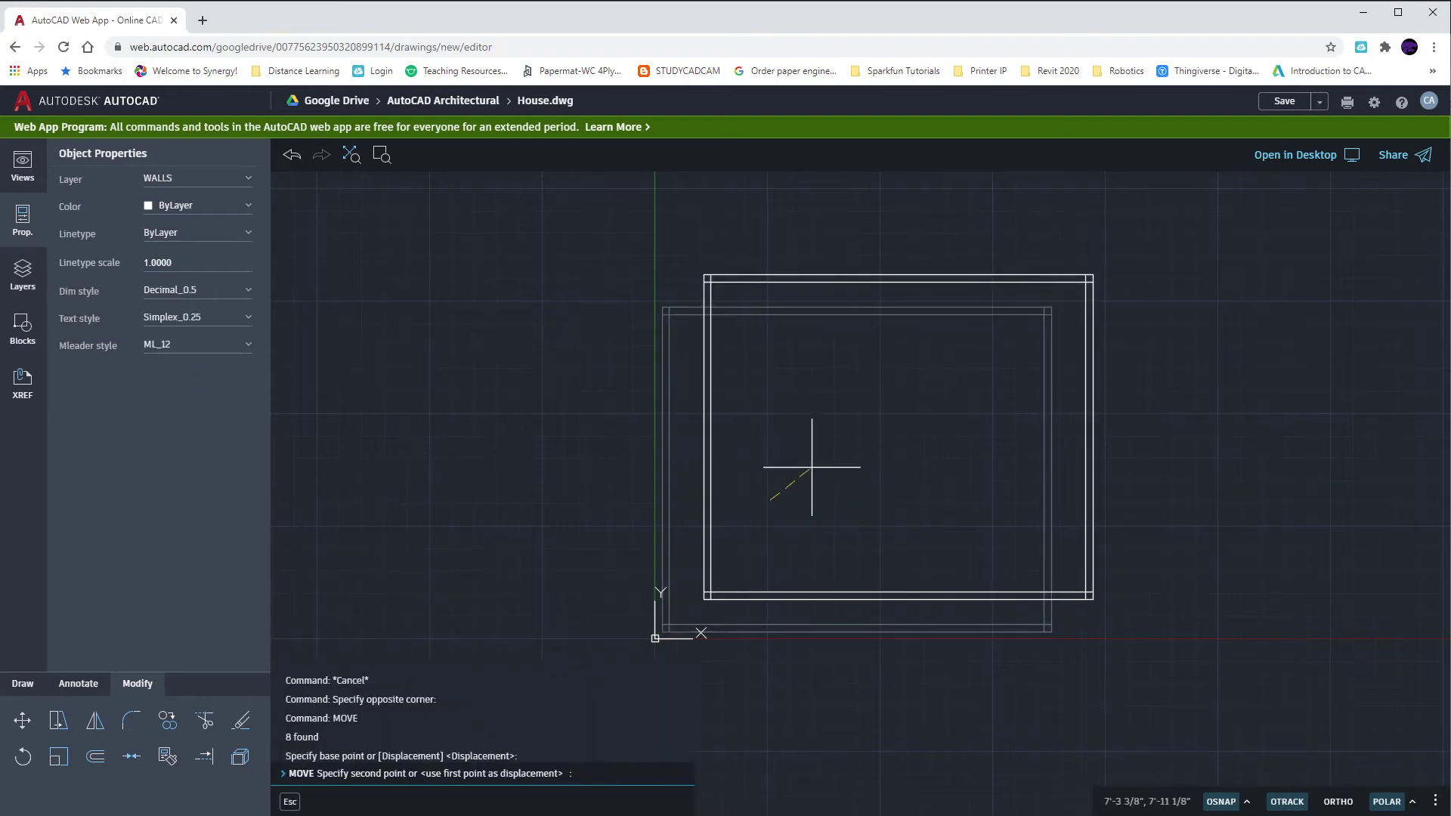
{"action": "left_click", "coordinate": [818, 462]}
{"action": "key", "text": "Escape"}
{"action": "middle_click_drag", "start_coordinate": [888, 461], "coordinate": [814, 489]}
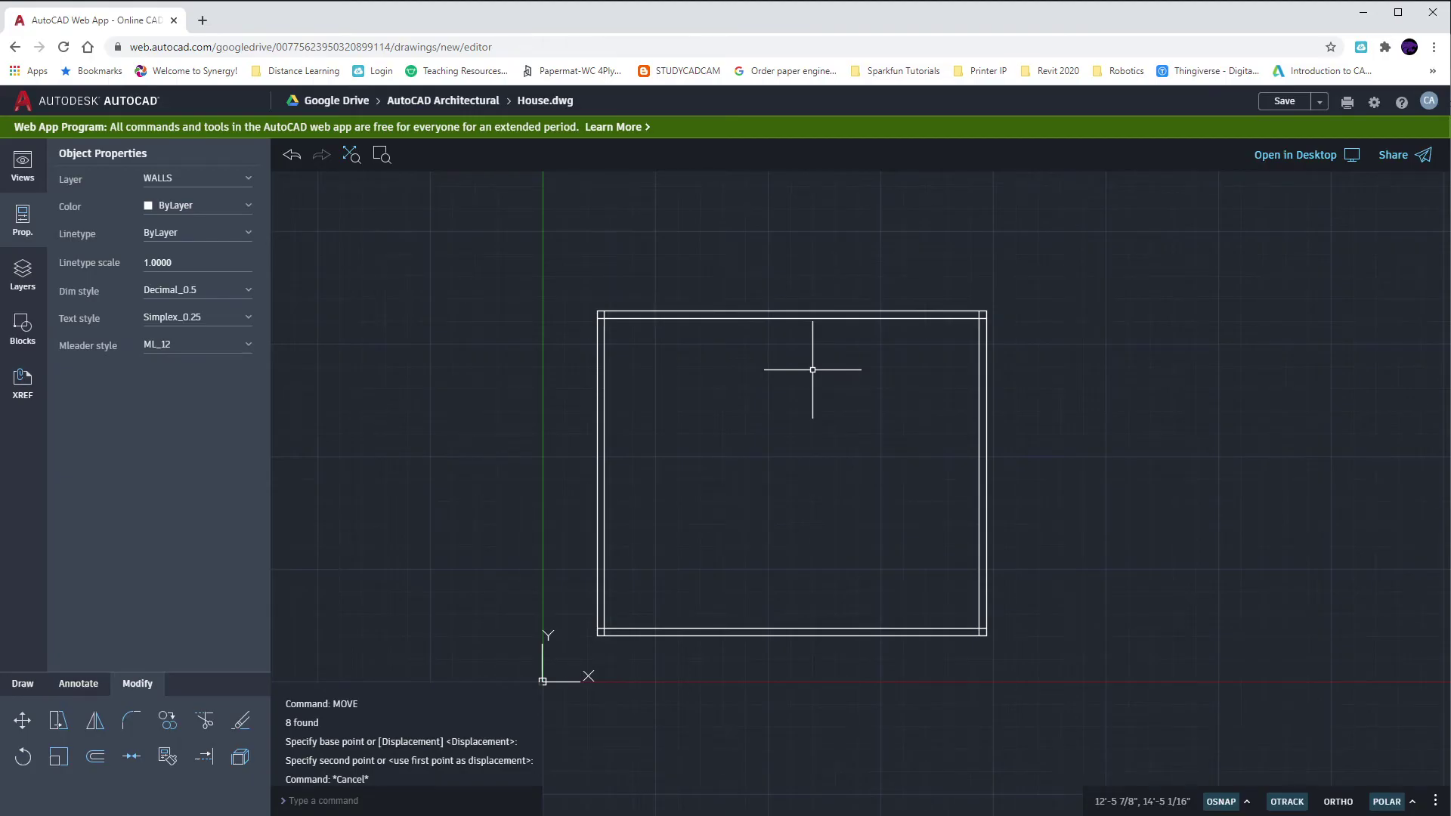
Step: Offset the right outer wall 7'4 inward to place the interior wall line
{"action": "type", "text": "o"}
{"action": "key", "text": "Return"}
{"action": "key", "text": "Return"}
{"action": "left_click", "coordinate": [986, 382]}
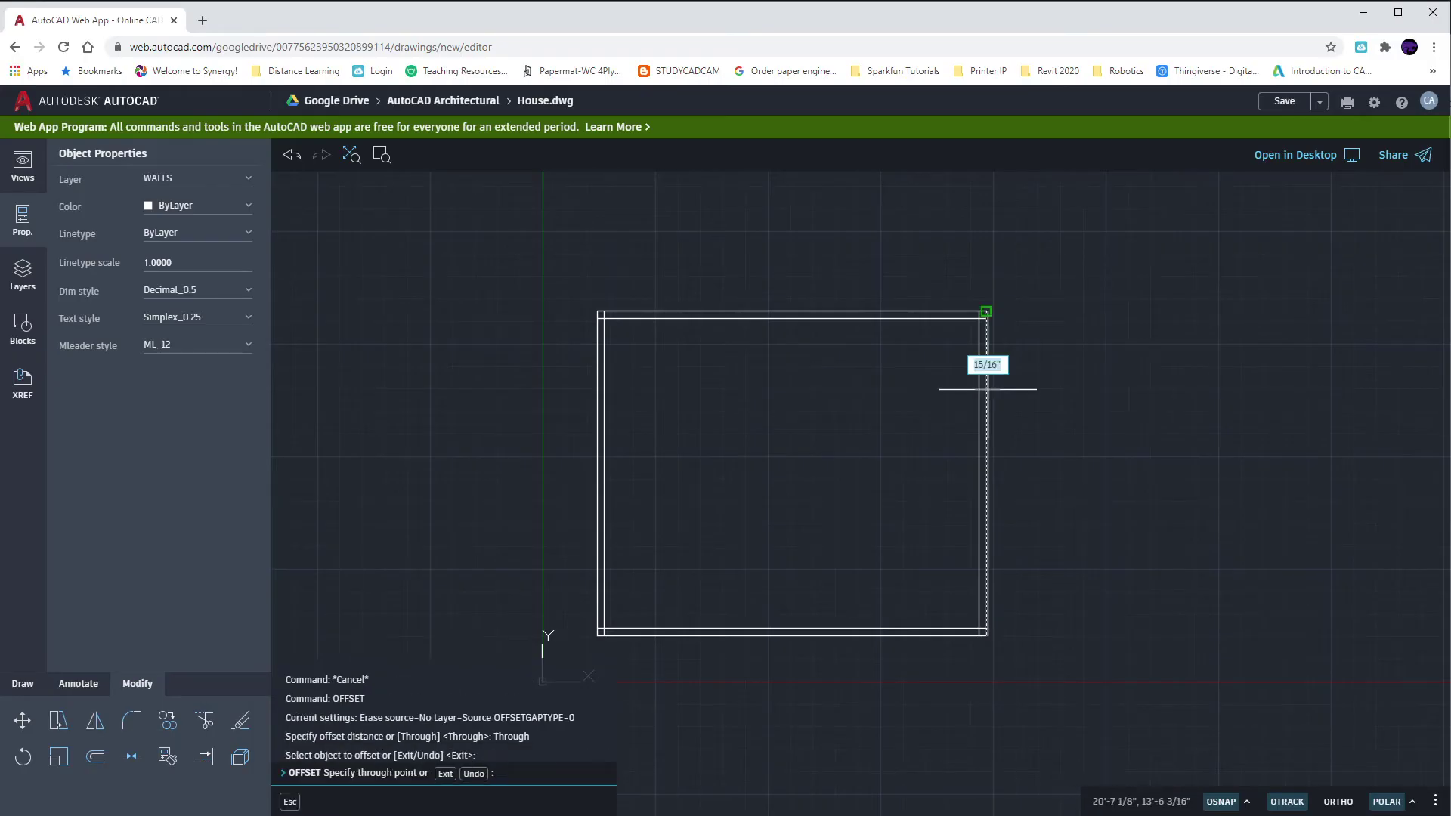
{"action": "type", "text": "7"}
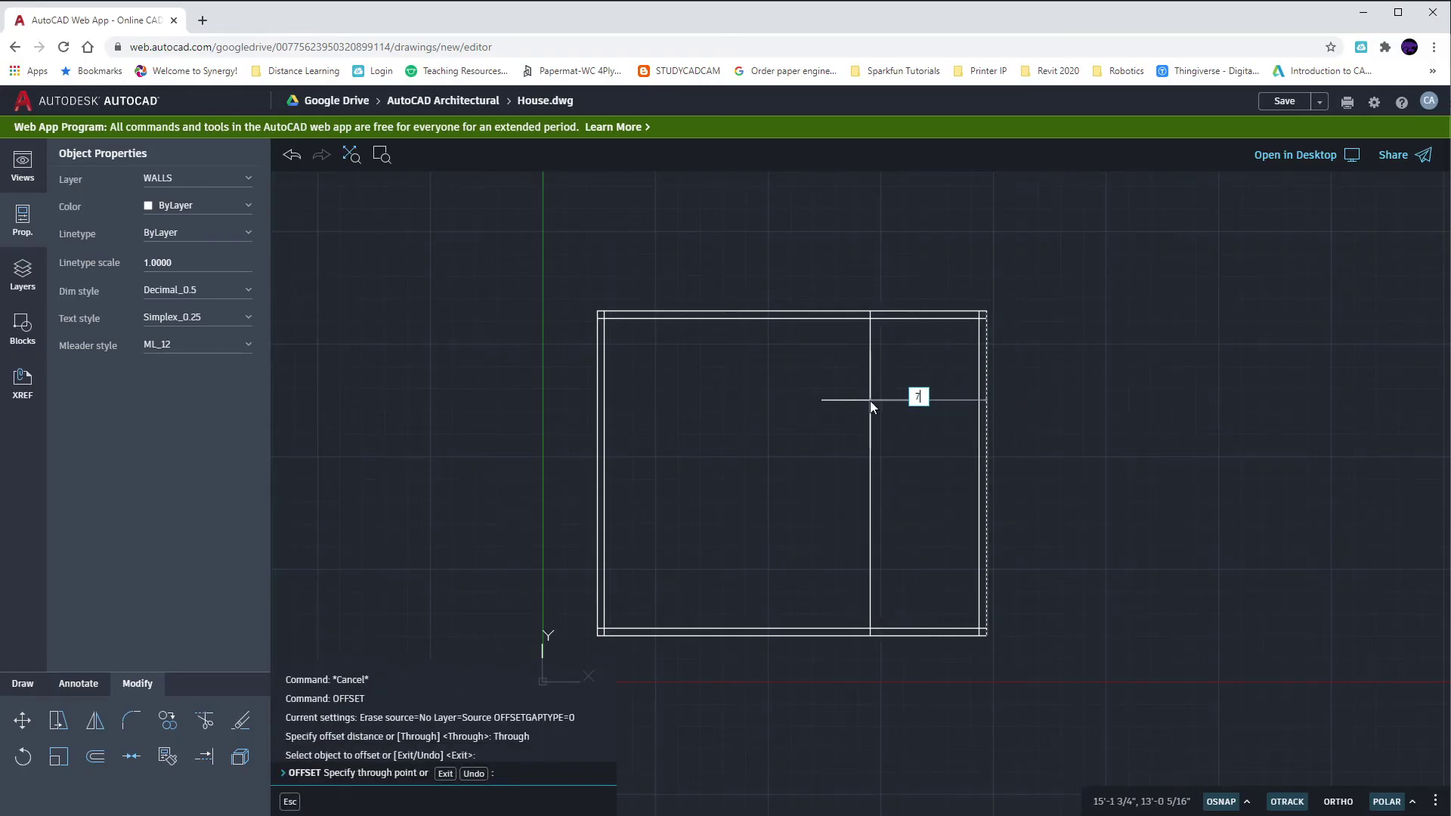
{"action": "type", "text": "'4"}
{"action": "key", "text": "Return"}
{"action": "key", "text": "Escape"}
{"action": "key", "text": "Escape"}
{"action": "key", "text": "Escape"}
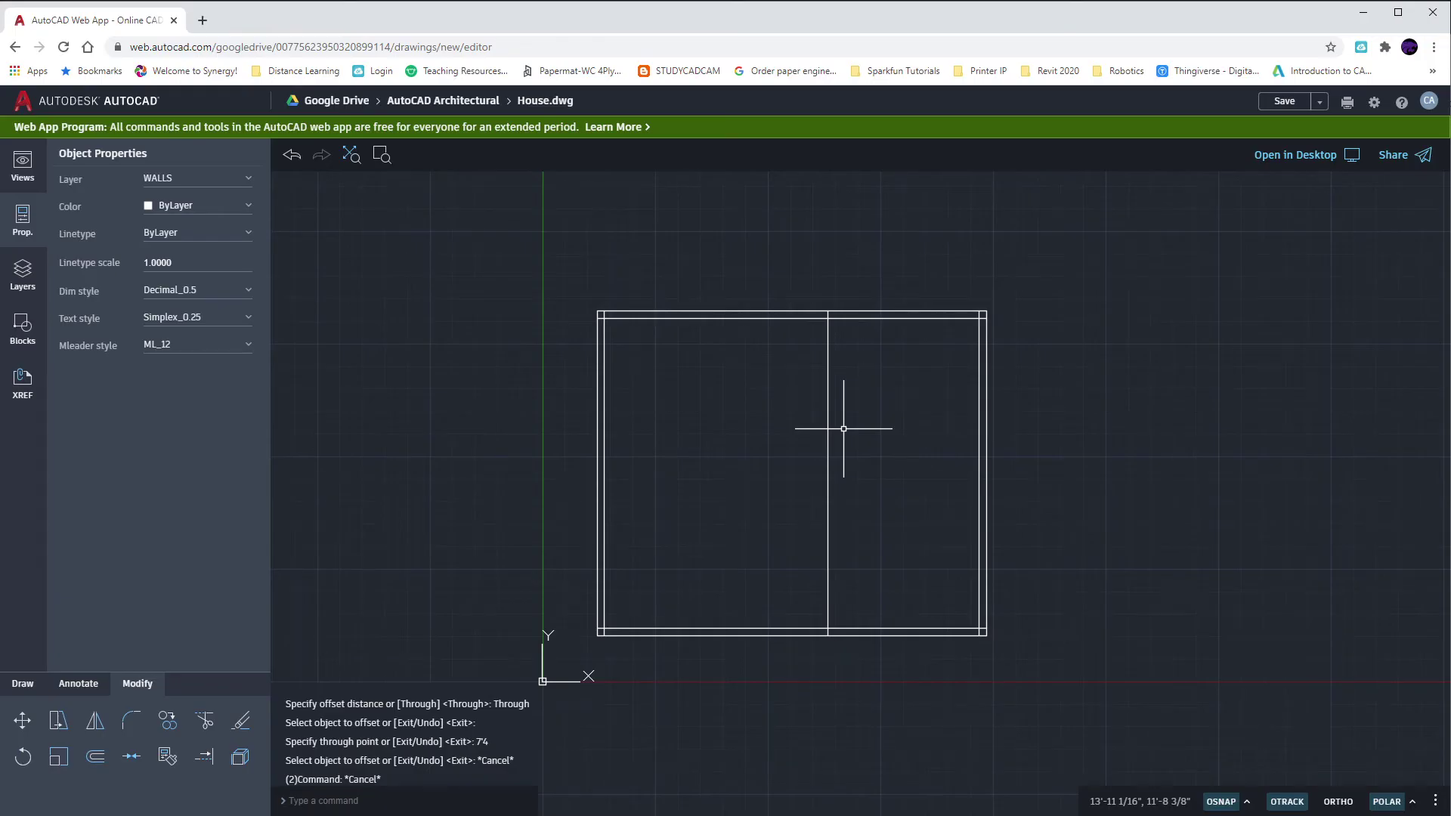
Step: Offset the new interior line 4" to give the partition its thickness
{"action": "type", "text": "o"}
{"action": "key", "text": "Return"}
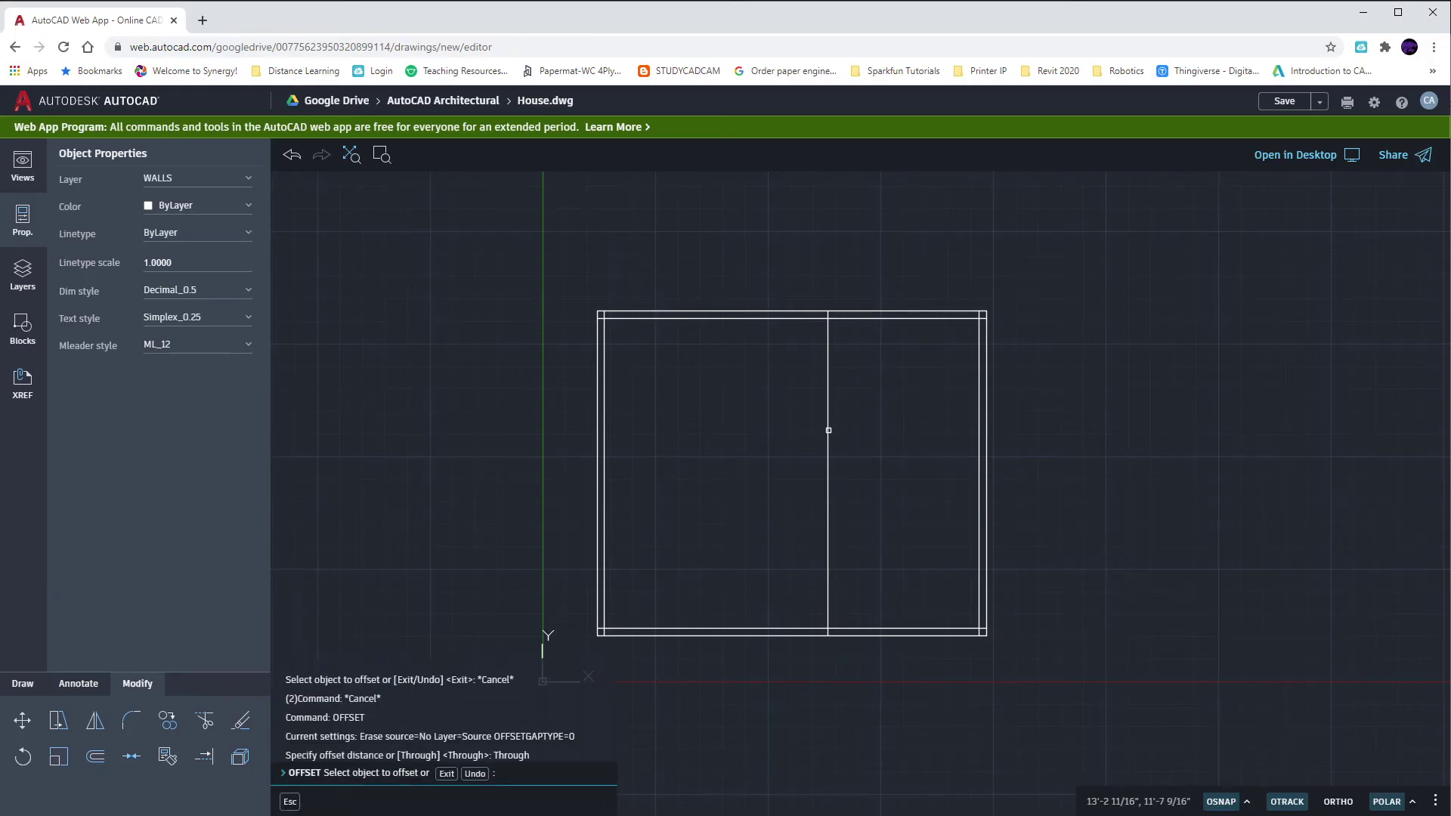
{"action": "left_click", "coordinate": [827, 428]}
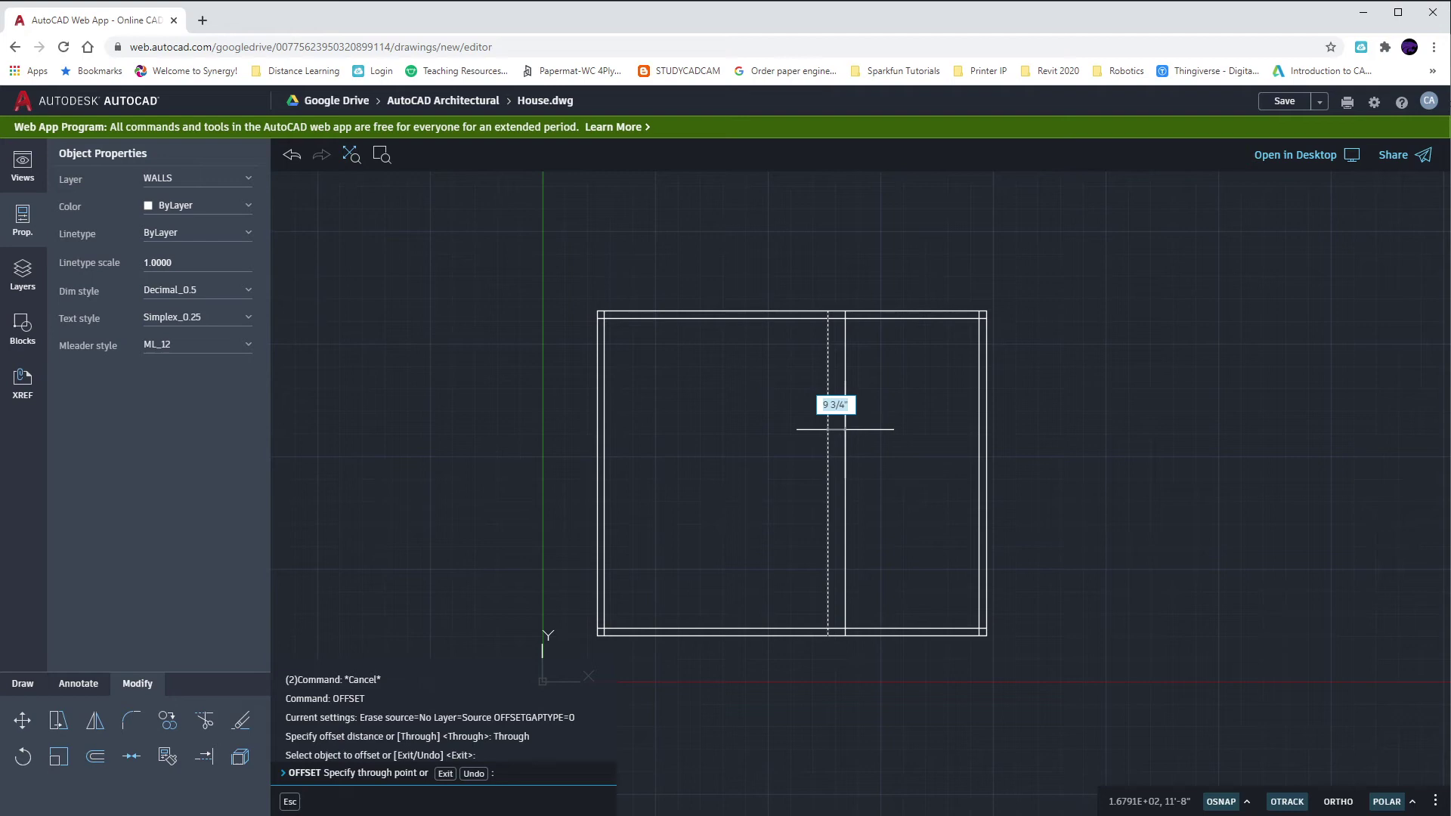
{"action": "type", "text": "4"}
{"action": "key", "text": "Return"}
{"action": "key", "text": "Escape"}
{"action": "key", "text": "Escape"}
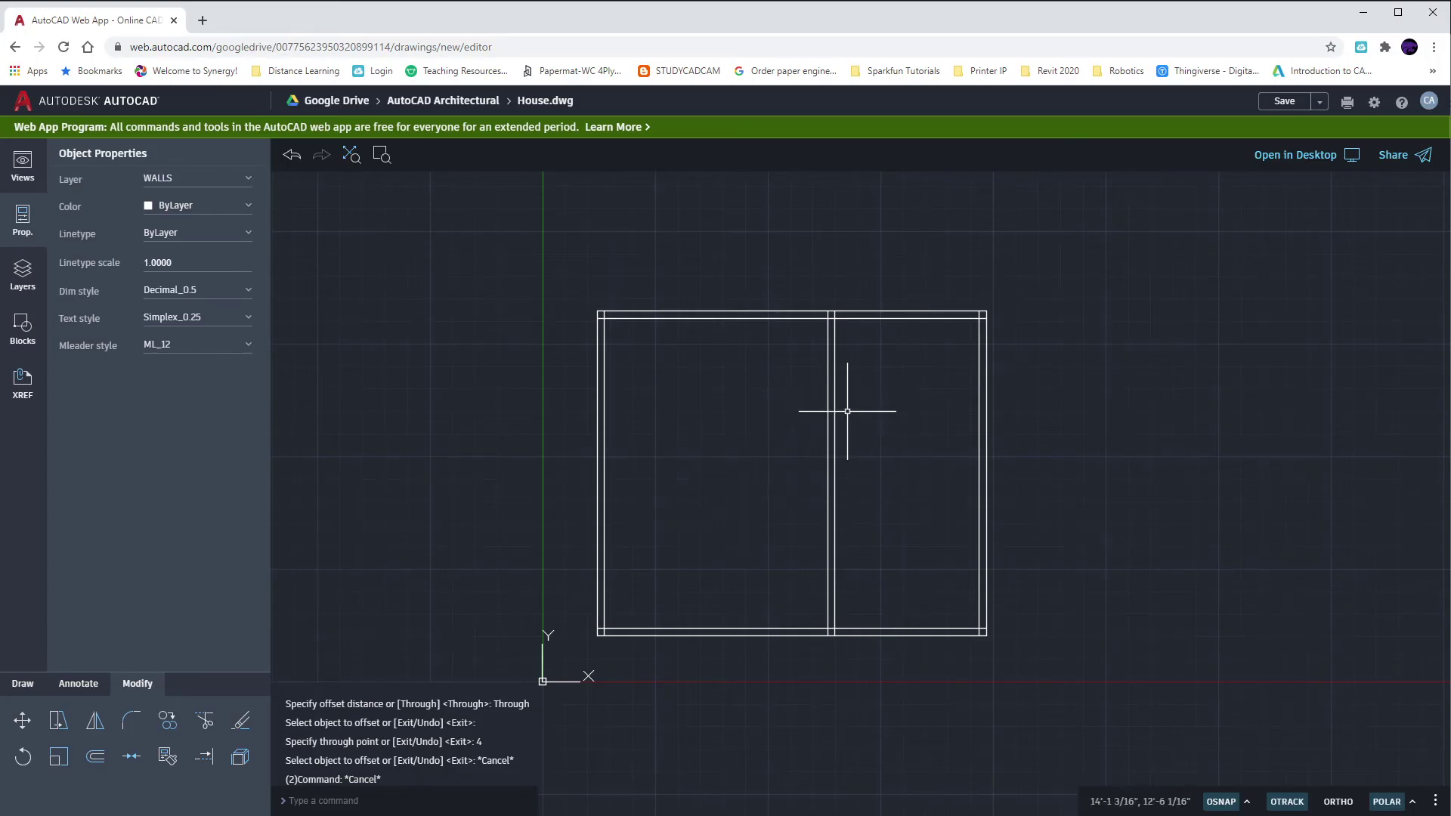
Step: Offset the top outer wall 5'4 downward for the horizontal interior wall
{"action": "left_click", "coordinate": [892, 309]}
{"action": "left_click", "coordinate": [892, 310]}
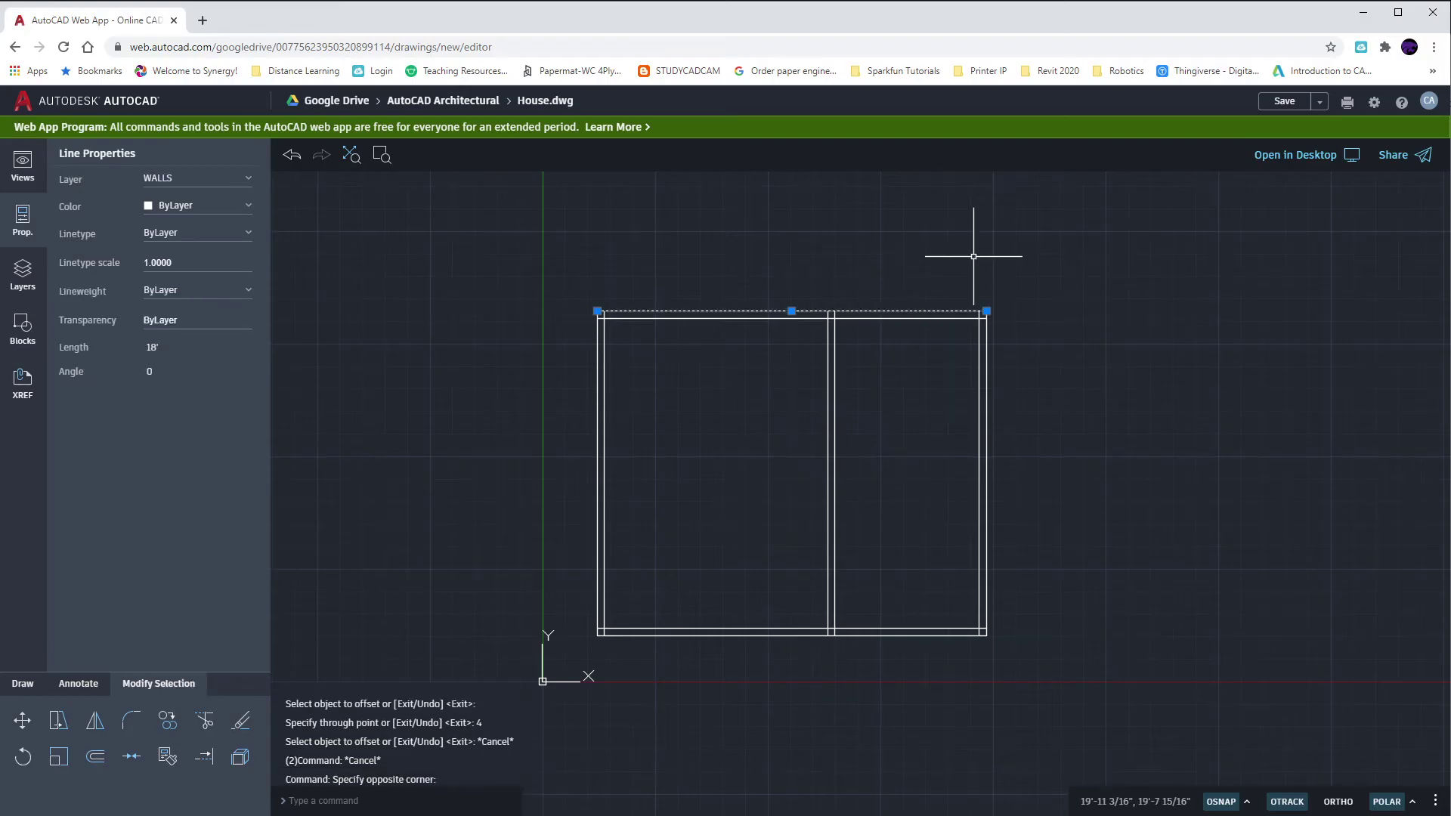
{"action": "key", "text": "Escape"}
{"action": "type", "text": "o"}
{"action": "key", "text": "Return"}
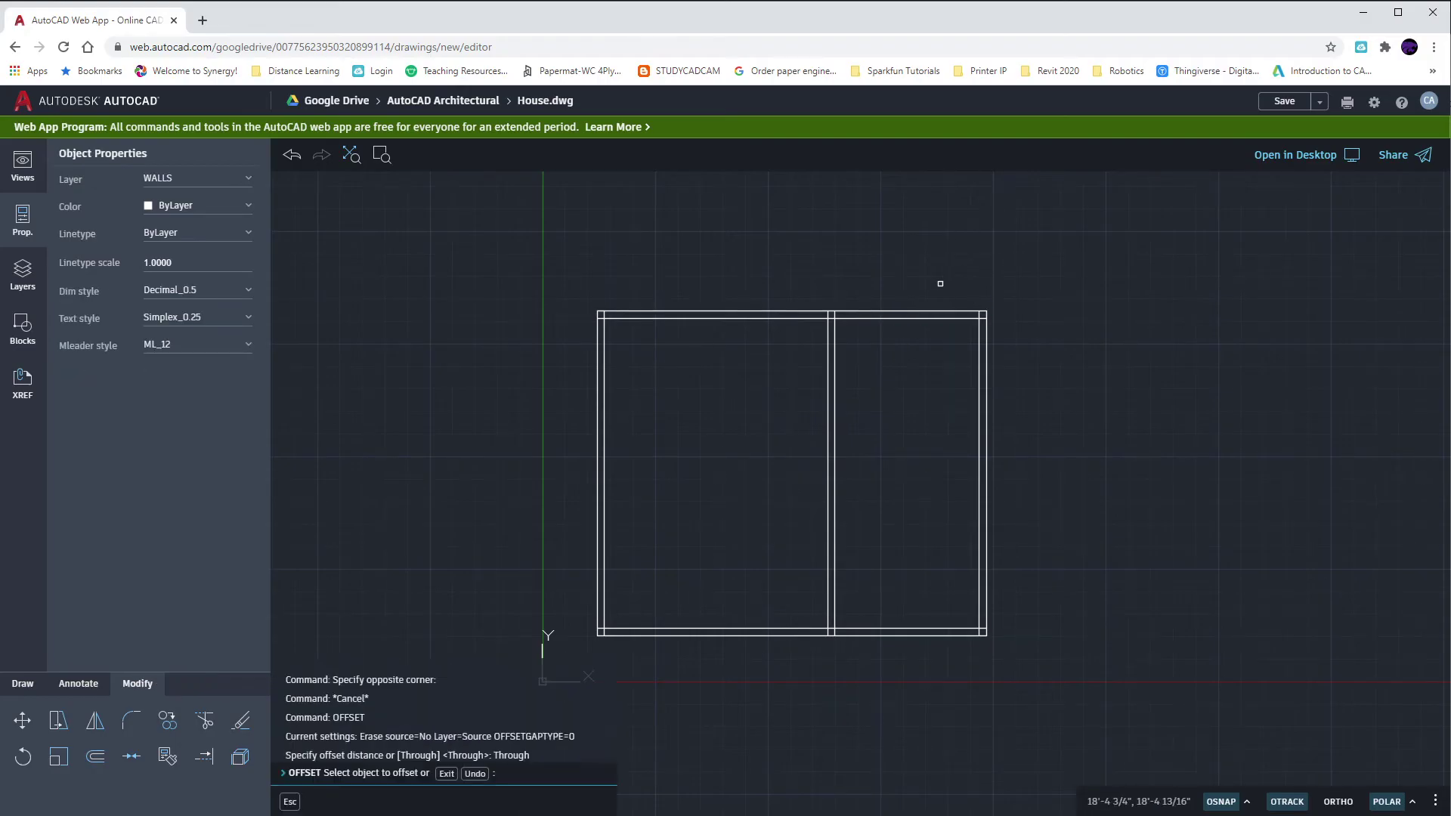
{"action": "left_click", "coordinate": [931, 309]}
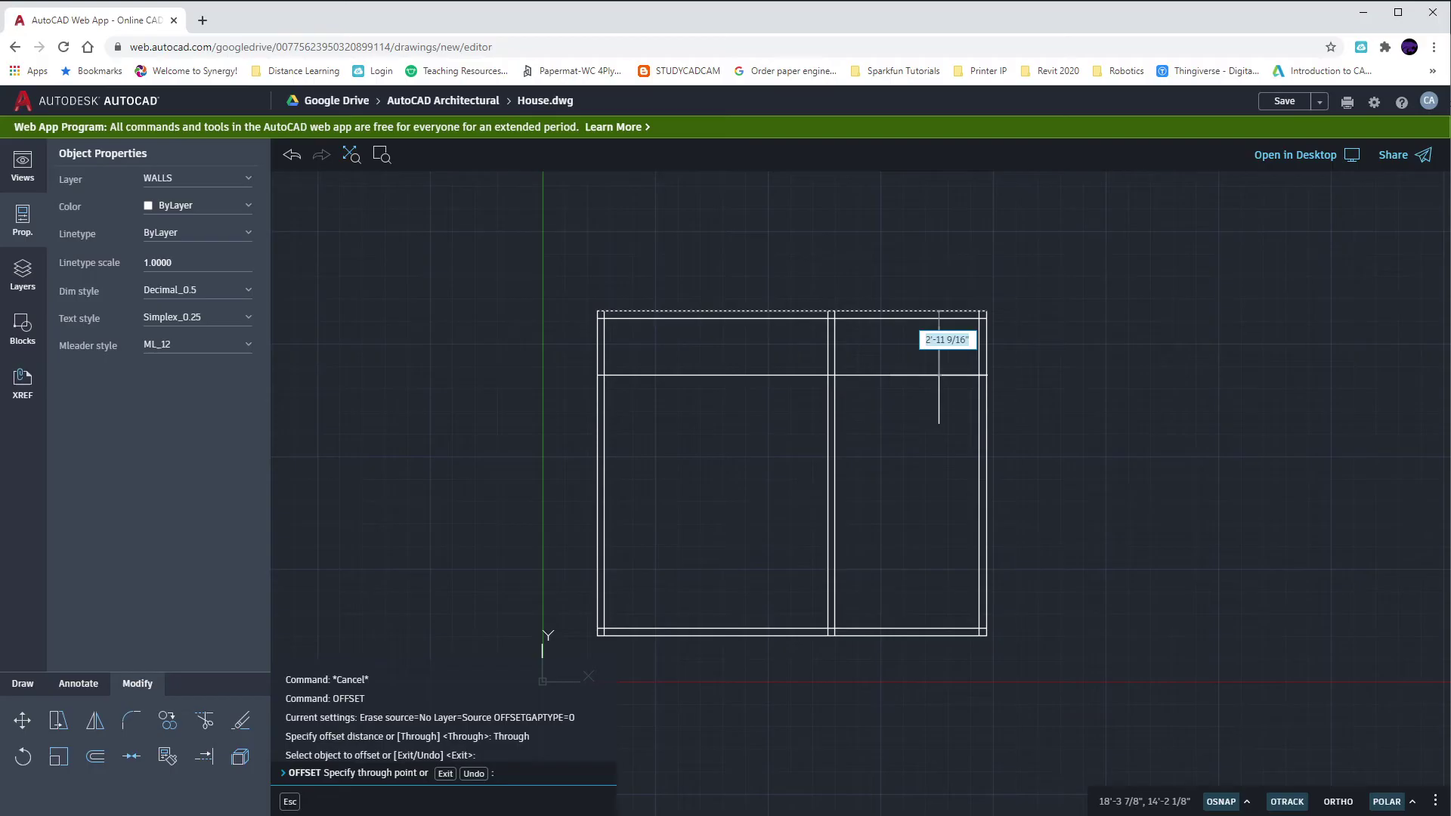
{"action": "type", "text": "5'4"}
{"action": "key", "text": "Return"}
{"action": "key", "text": "Escape"}
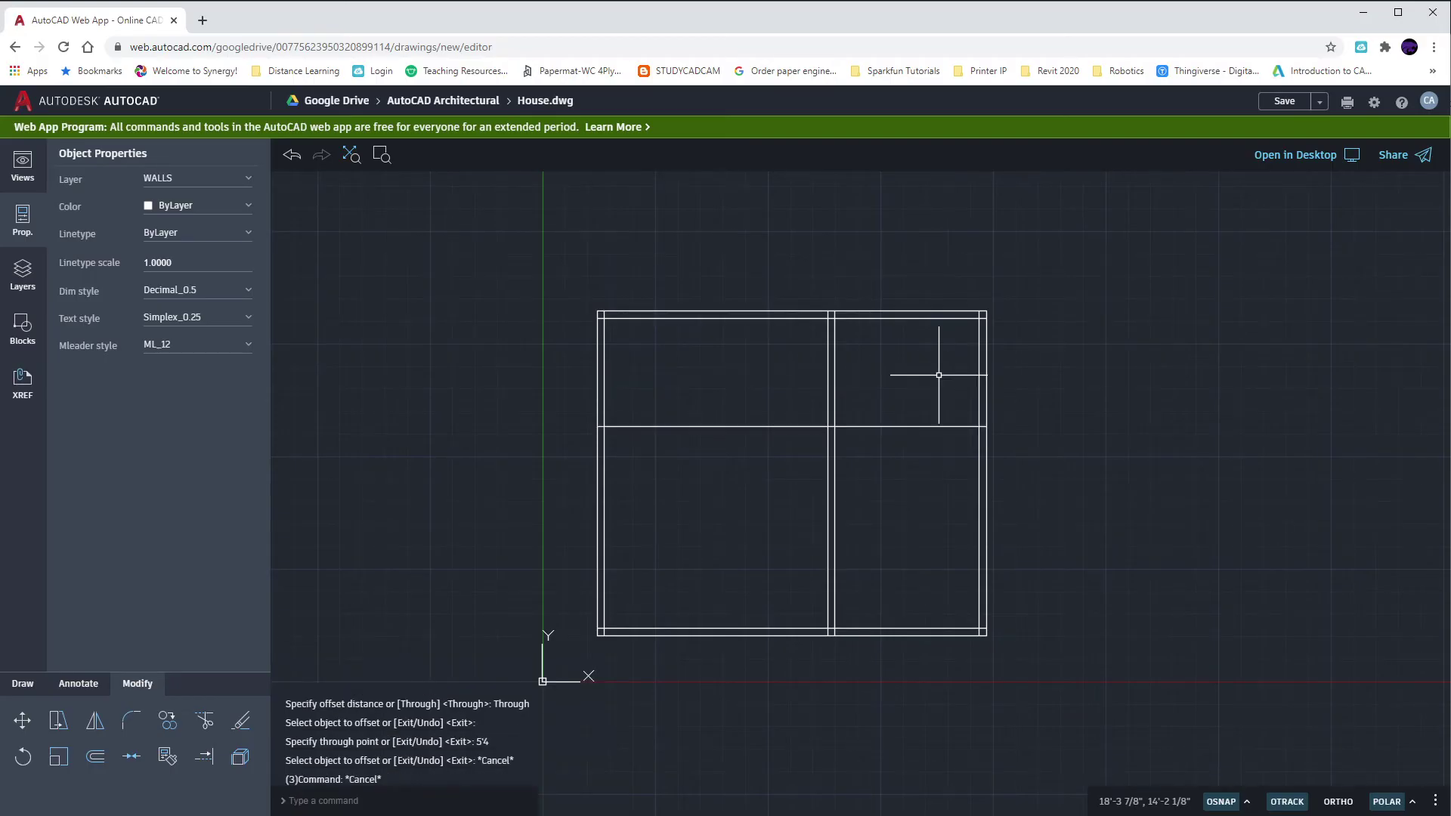
Step: Offset the new horizontal line 4" to give the interior wall thickness
{"action": "type", "text": "o"}
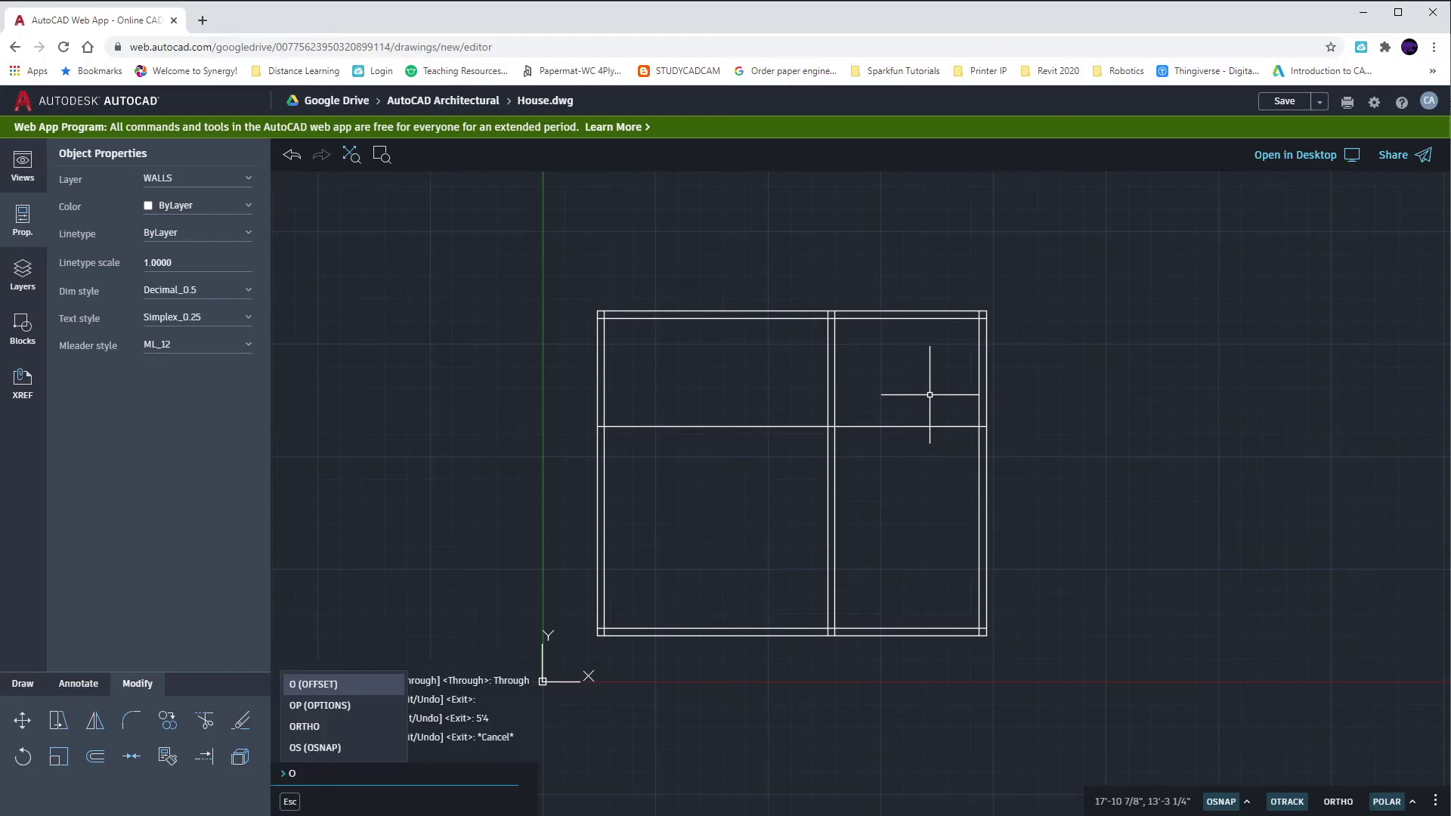
{"action": "key", "text": "Return"}
{"action": "key", "text": "Return"}
{"action": "left_click", "coordinate": [920, 425]}
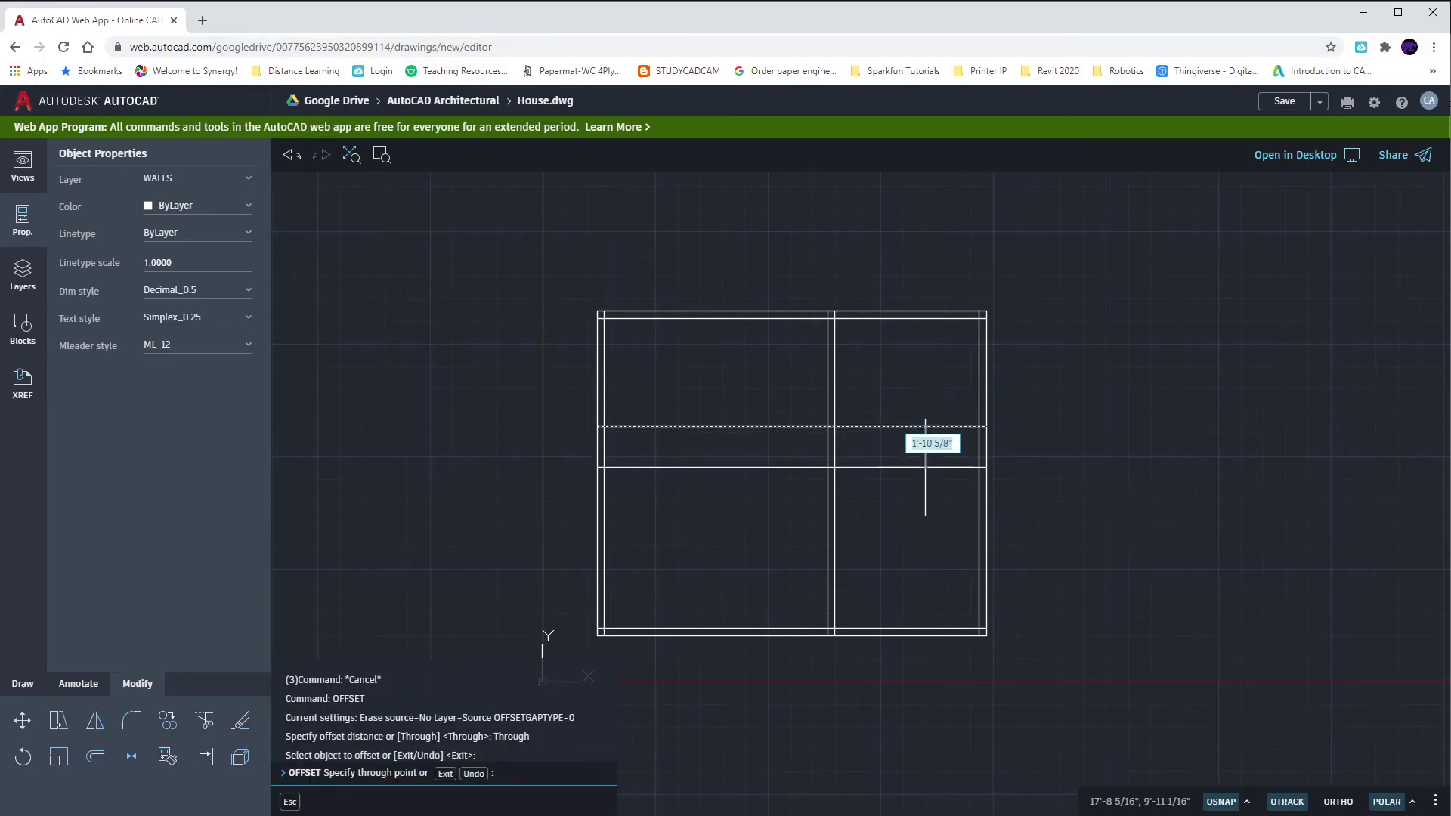
{"action": "type", "text": "4"}
{"action": "key", "text": "Return"}
{"action": "key", "text": "Escape"}
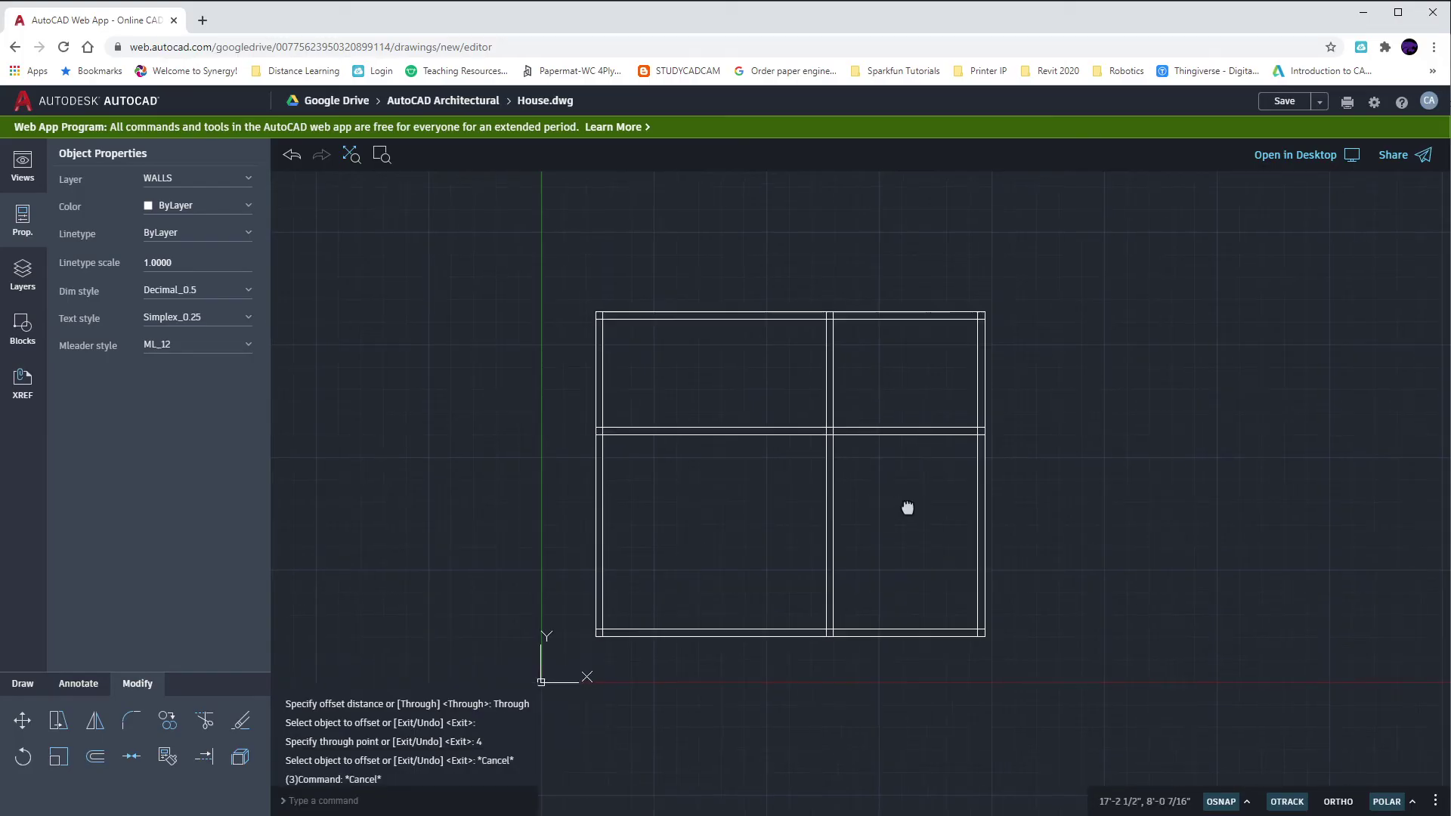
{"action": "middle_click_drag", "start_coordinate": [910, 508], "coordinate": [904, 476]}
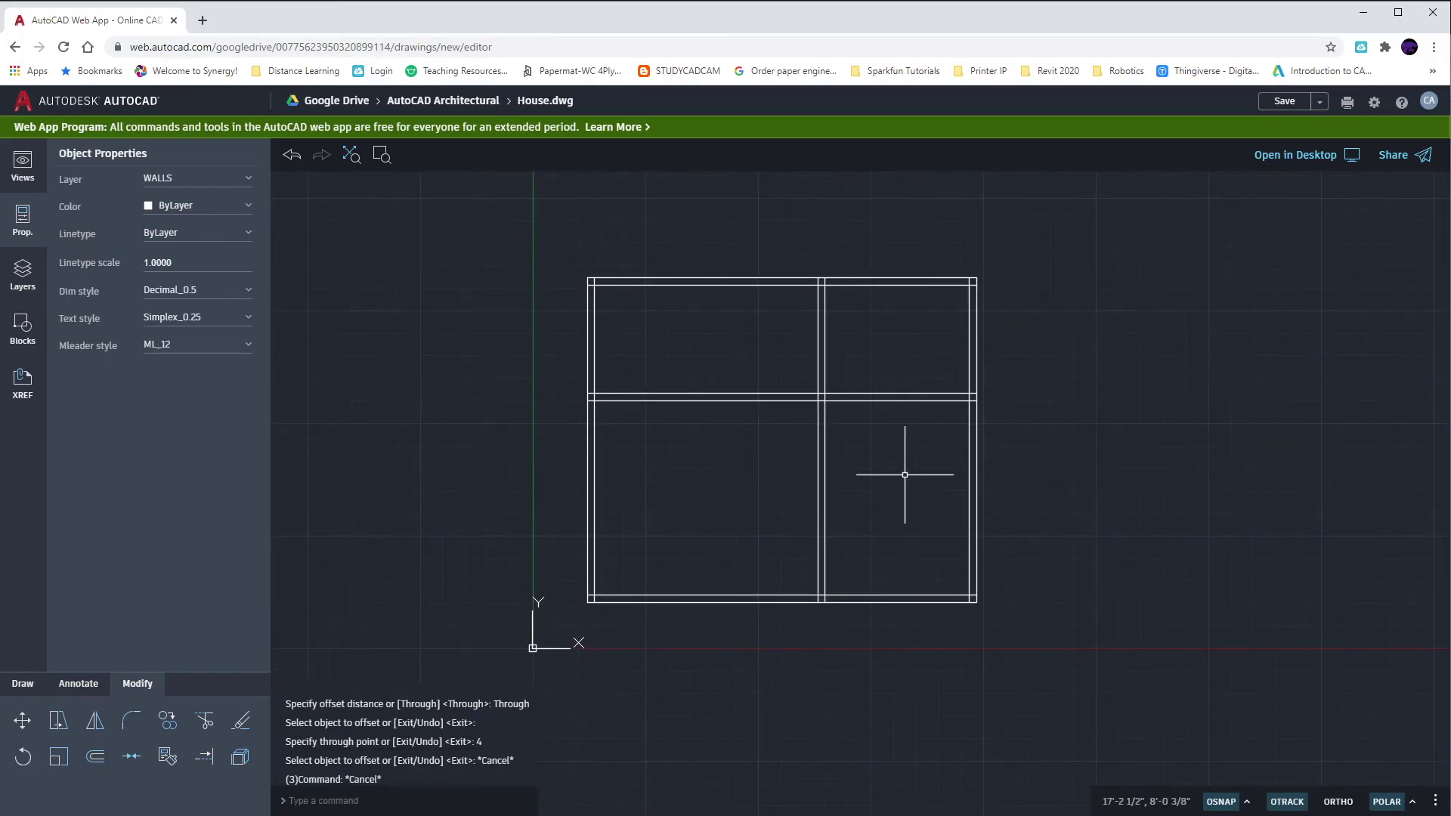
Step: Trim the crossing wall lines at the junctions and the bottom-right and bottom-left corners
{"action": "type", "text": "tr"}
{"action": "key", "text": "Return"}
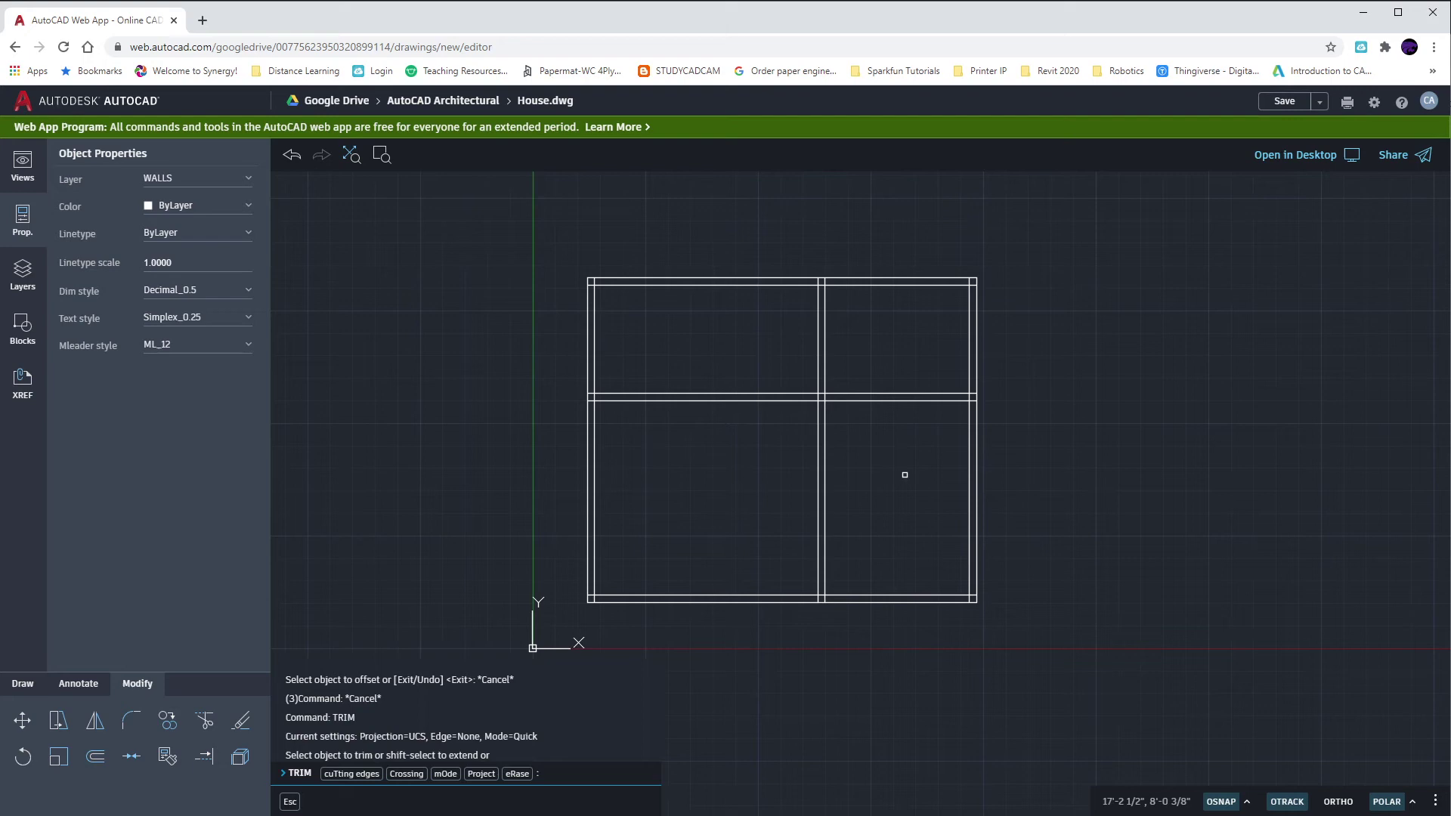
{"action": "mouse_move", "coordinate": [888, 498]}
{"action": "left_mouse_down"}
{"action": "mouse_move", "coordinate": [745, 502]}
{"action": "mouse_move", "coordinate": [777, 583]}
{"action": "mouse_move", "coordinate": [895, 600]}
{"action": "left_mouse_up"}
{"action": "scroll", "coordinate": [799, 599], "scroll_direction": "up", "scroll_amount": 4}
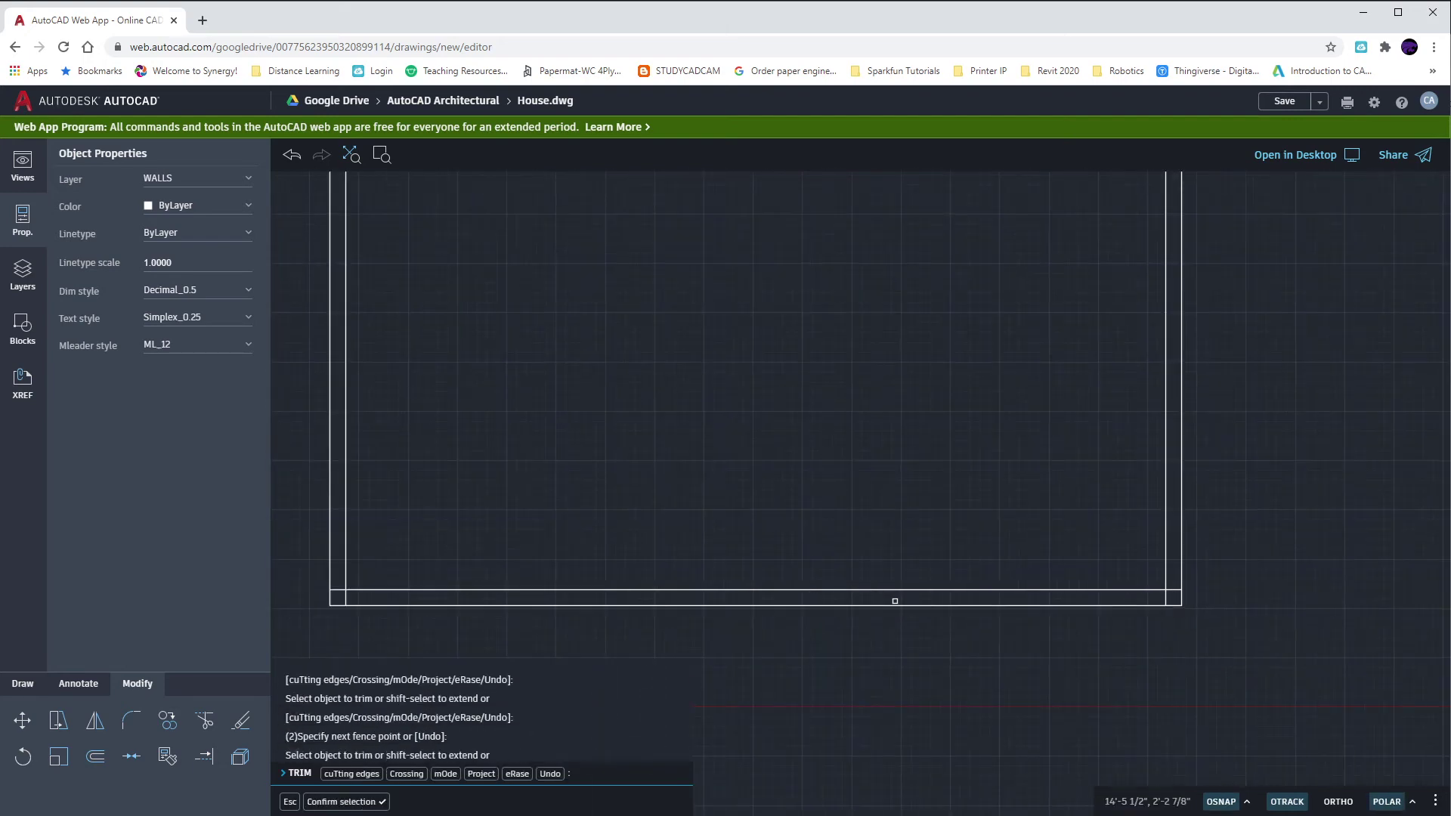
{"action": "scroll", "coordinate": [1159, 626], "scroll_direction": "up", "scroll_amount": 6}
{"action": "left_click_drag", "start_coordinate": [1195, 506], "coordinate": [1118, 600]}
{"action": "scroll", "coordinate": [1141, 544], "scroll_direction": "down", "scroll_amount": 5}
{"action": "scroll", "coordinate": [712, 525], "scroll_direction": "up", "scroll_amount": 5}
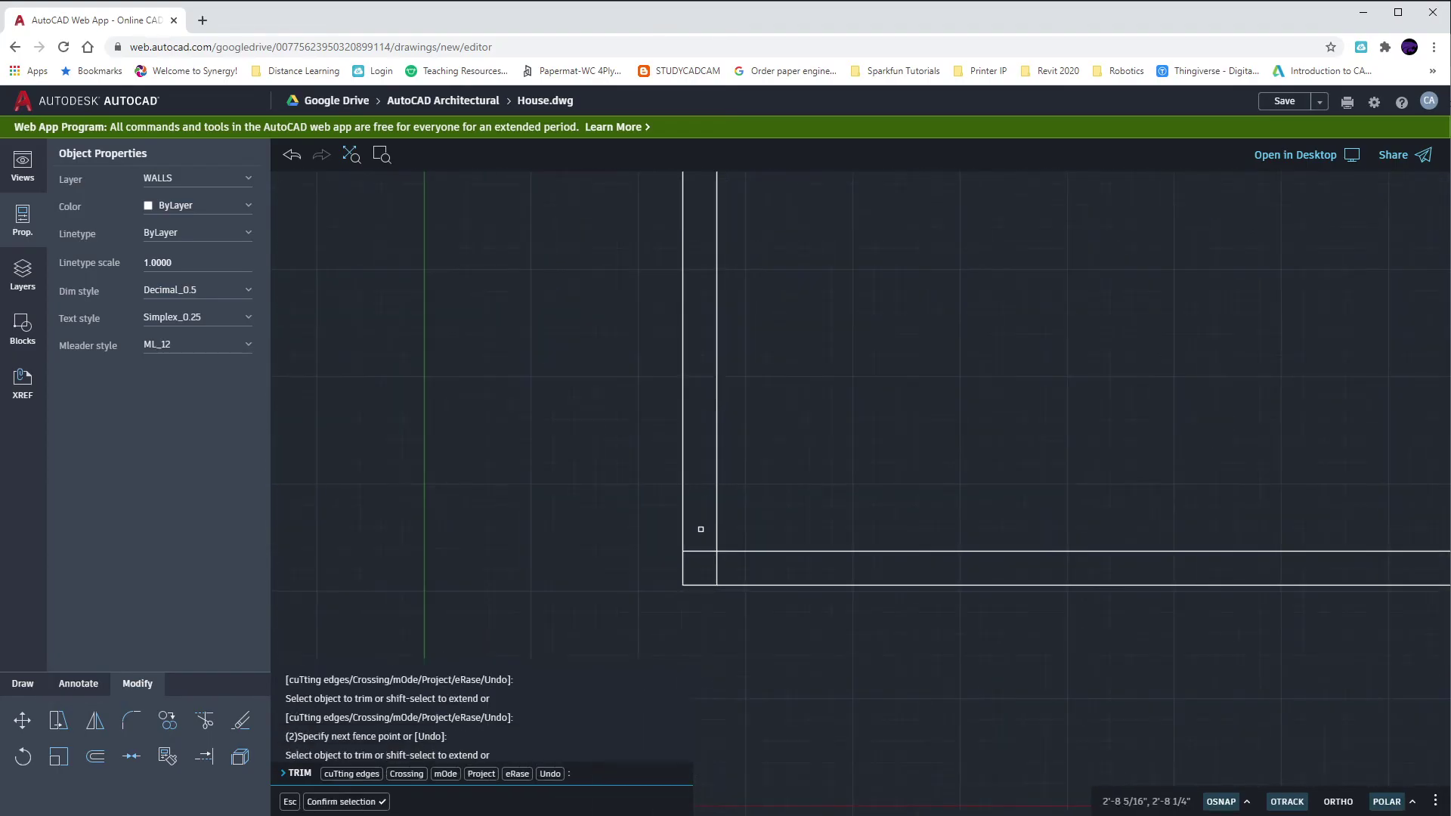
{"action": "mouse_move", "coordinate": [701, 535]}
{"action": "left_mouse_down"}
{"action": "mouse_move", "coordinate": [732, 578]}
{"action": "mouse_move", "coordinate": [738, 564]}
{"action": "left_mouse_up"}
{"action": "scroll", "coordinate": [781, 379], "scroll_direction": "down", "scroll_amount": 4}
Step: Trim stubs at the top corners, interior wall junctions and right wall junction, undoing the last trim
{"action": "middle_click_drag", "start_coordinate": [781, 378], "coordinate": [776, 641]}
{"action": "mouse_move", "coordinate": [713, 341]}
{"action": "left_mouse_down"}
{"action": "mouse_move", "coordinate": [713, 318]}
{"action": "mouse_move", "coordinate": [732, 317]}
{"action": "left_mouse_up"}
{"action": "scroll", "coordinate": [724, 528], "scroll_direction": "up", "scroll_amount": 4}
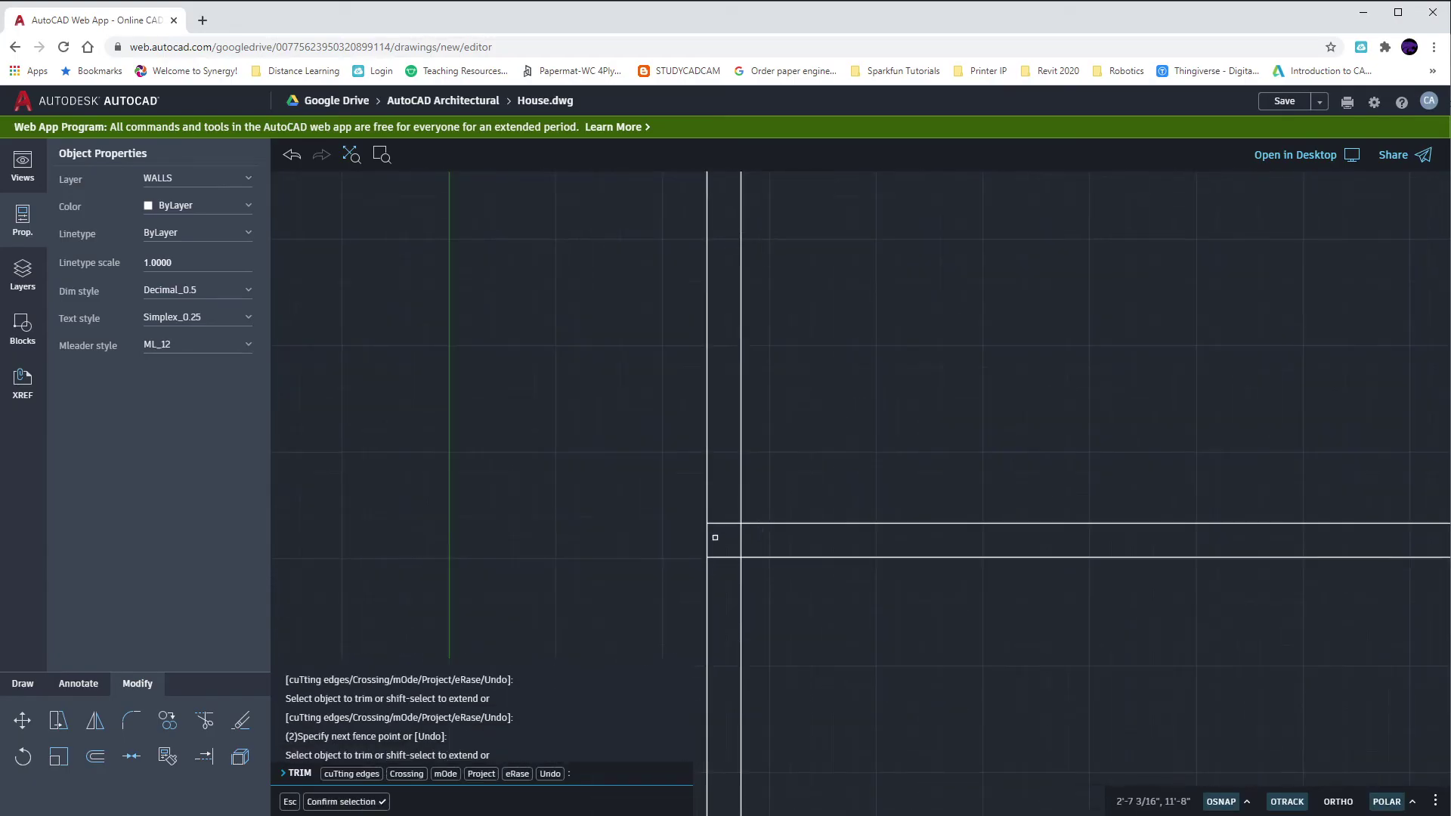
{"action": "mouse_move", "coordinate": [728, 514]}
{"action": "left_mouse_down"}
{"action": "mouse_move", "coordinate": [729, 582]}
{"action": "mouse_move", "coordinate": [775, 542]}
{"action": "left_mouse_up"}
{"action": "scroll", "coordinate": [826, 560], "scroll_direction": "down", "scroll_amount": 5}
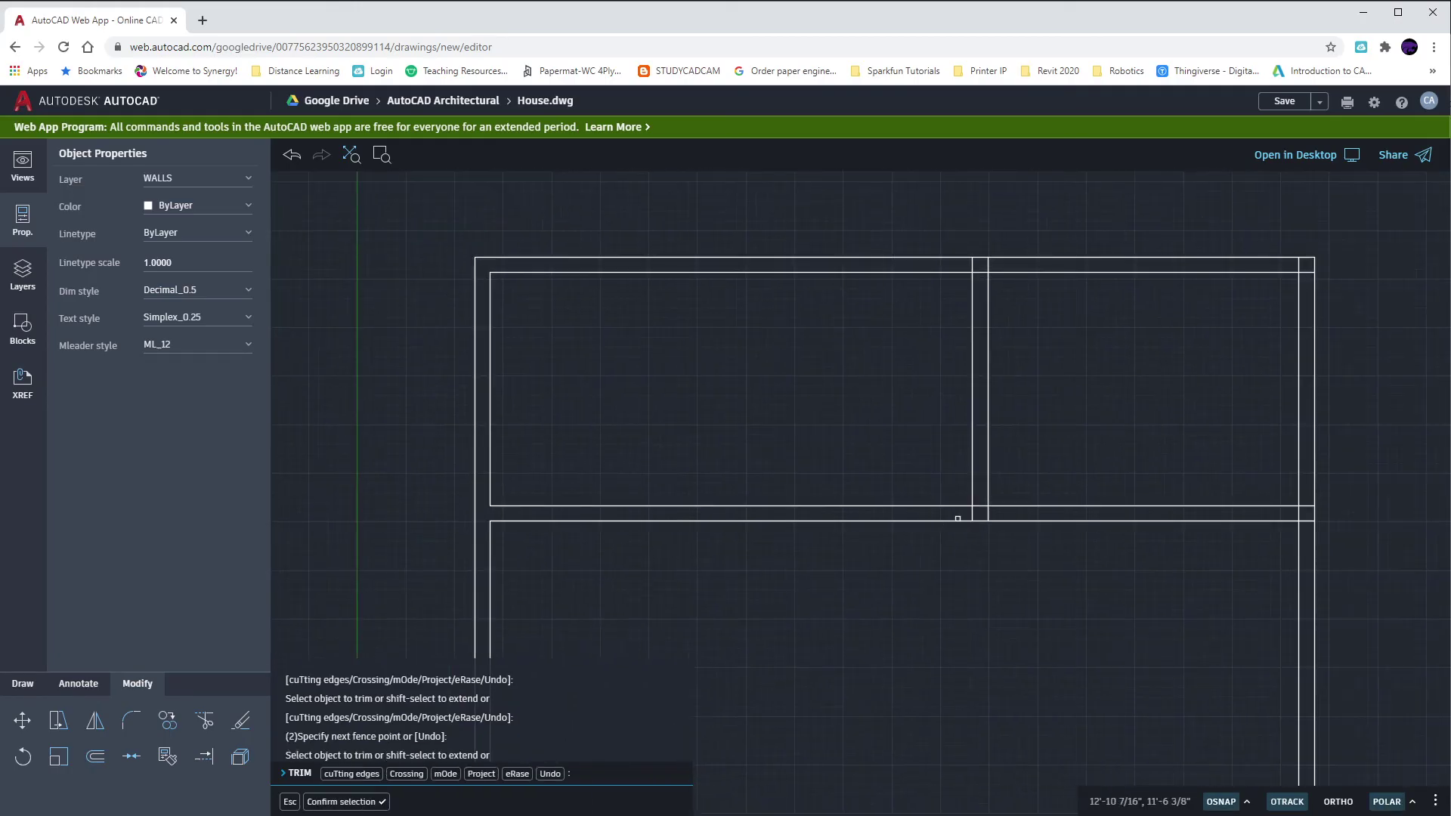
{"action": "mouse_move", "coordinate": [960, 514]}
{"action": "left_mouse_down"}
{"action": "mouse_move", "coordinate": [981, 486]}
{"action": "mouse_move", "coordinate": [982, 500]}
{"action": "mouse_move", "coordinate": [974, 354]}
{"action": "mouse_move", "coordinate": [971, 501]}
{"action": "left_mouse_up"}
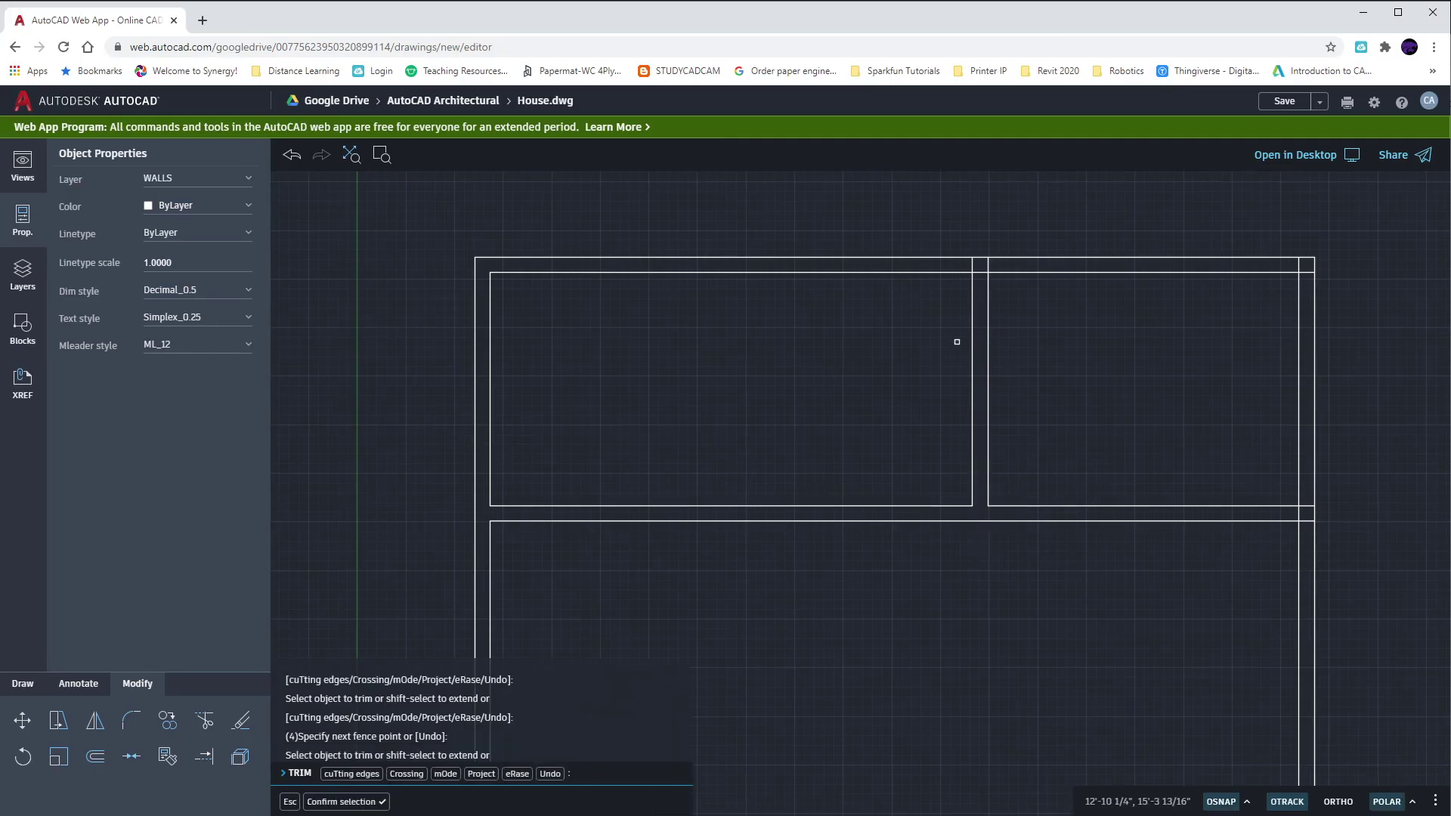
{"action": "mouse_move", "coordinate": [960, 267]}
{"action": "left_mouse_down"}
{"action": "mouse_move", "coordinate": [971, 285]}
{"action": "mouse_move", "coordinate": [1009, 266]}
{"action": "mouse_move", "coordinate": [981, 288]}
{"action": "left_mouse_up"}
{"action": "left_click_drag", "start_coordinate": [1290, 263], "coordinate": [1299, 302]}
{"action": "mouse_move", "coordinate": [1306, 502]}
{"action": "left_mouse_down"}
{"action": "mouse_move", "coordinate": [1291, 512]}
{"action": "mouse_move", "coordinate": [1260, 490]}
{"action": "left_mouse_up"}
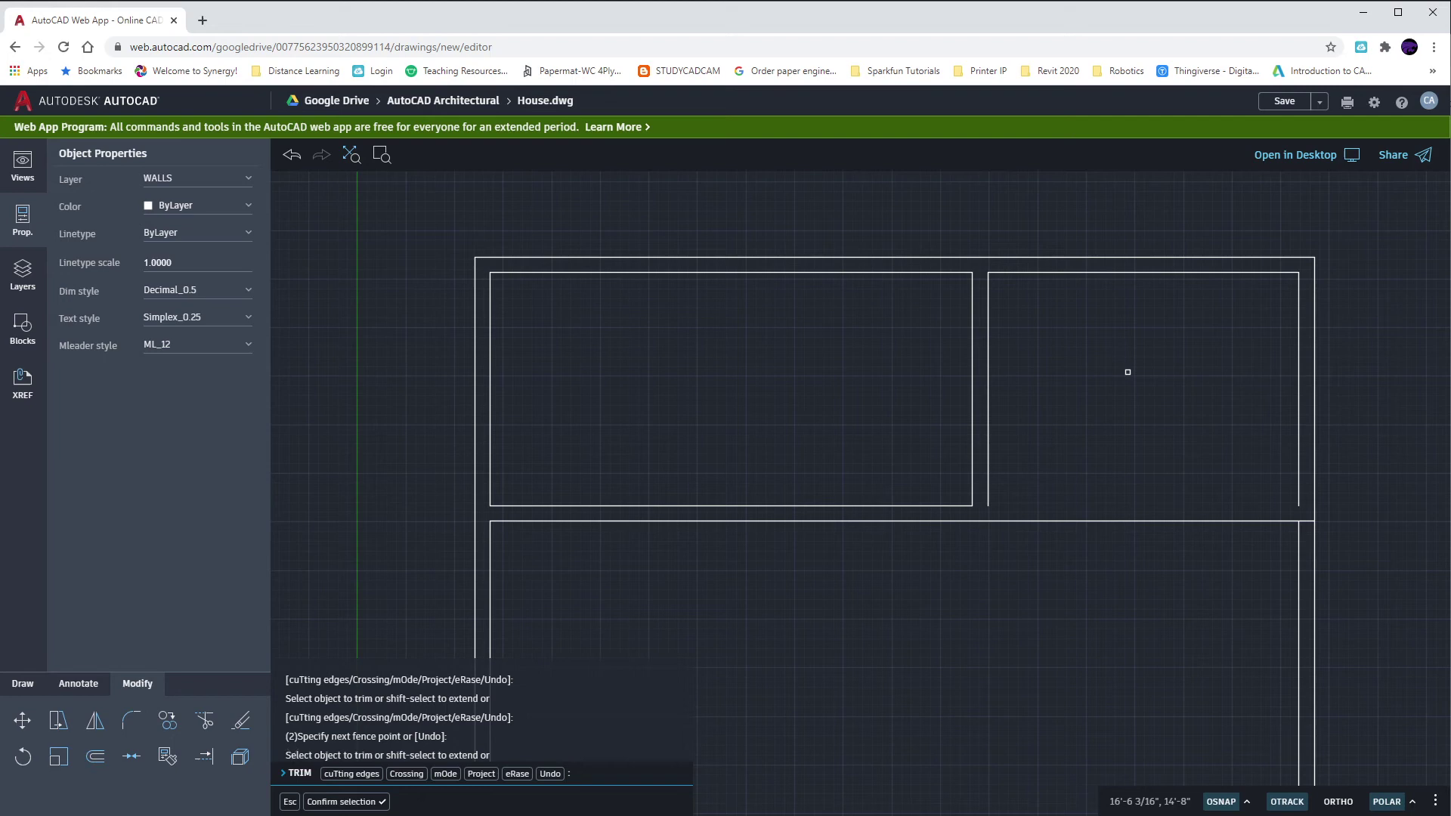
{"action": "key", "text": "Return"}
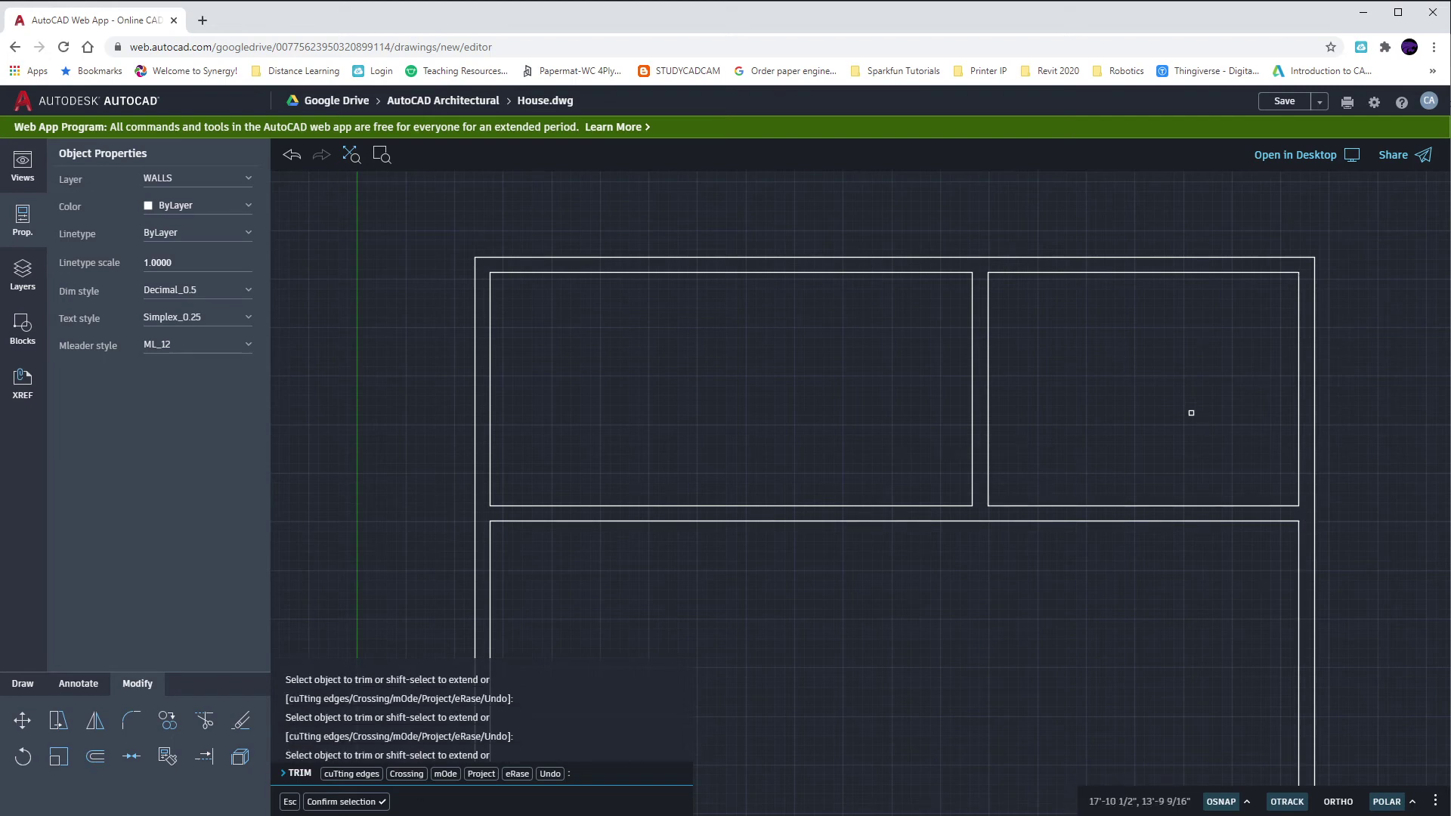
Step: Finish trimming and save House.dwg to Google Drive with its three-room plan
{"action": "key", "text": "Escape"}
{"action": "scroll", "coordinate": [1183, 411], "scroll_direction": "down", "scroll_amount": 3}
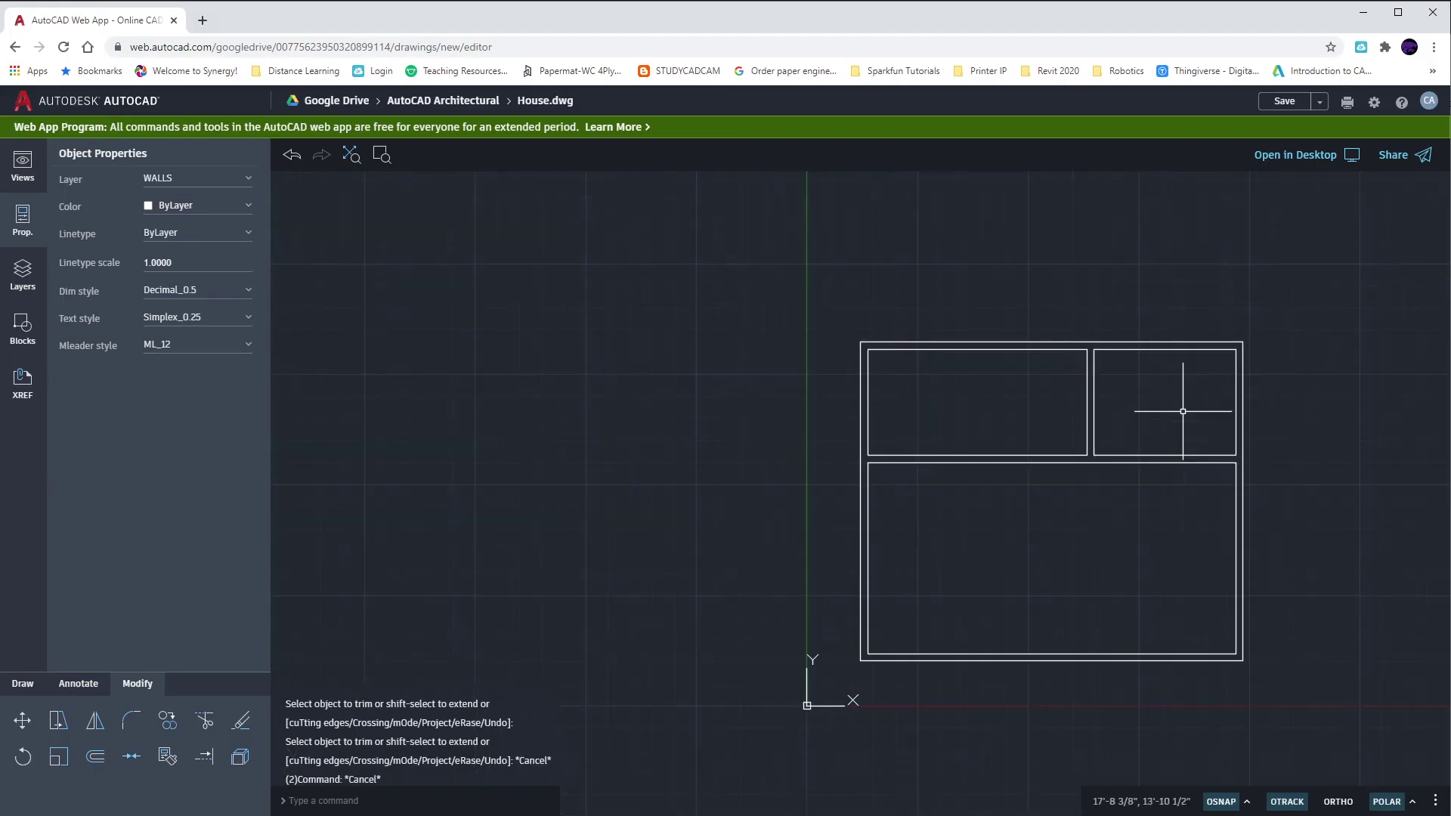
{"action": "scroll", "coordinate": [1085, 528], "scroll_direction": "down", "scroll_amount": 1}
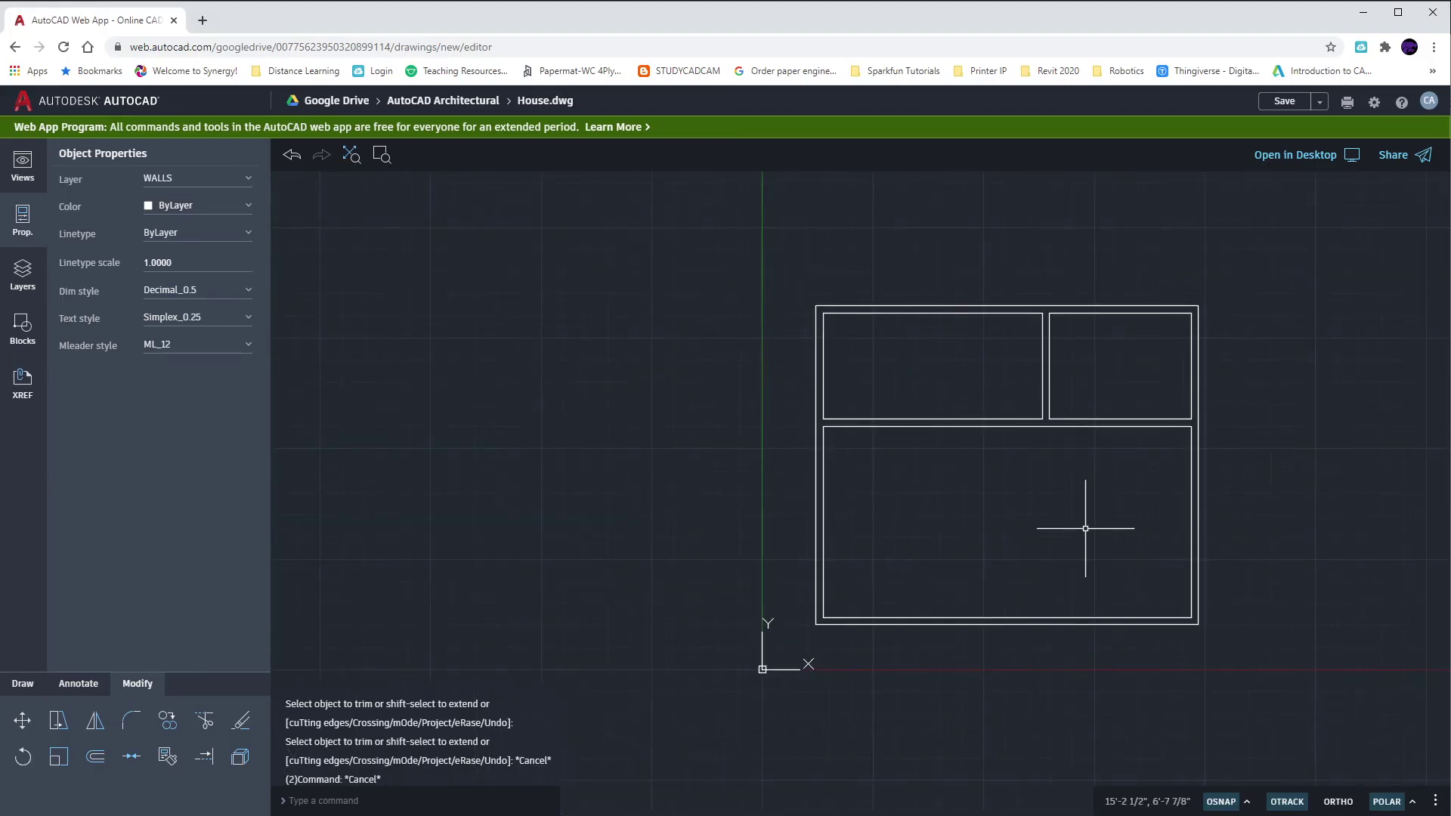
{"action": "middle_click_drag", "start_coordinate": [1085, 528], "coordinate": [1065, 534]}
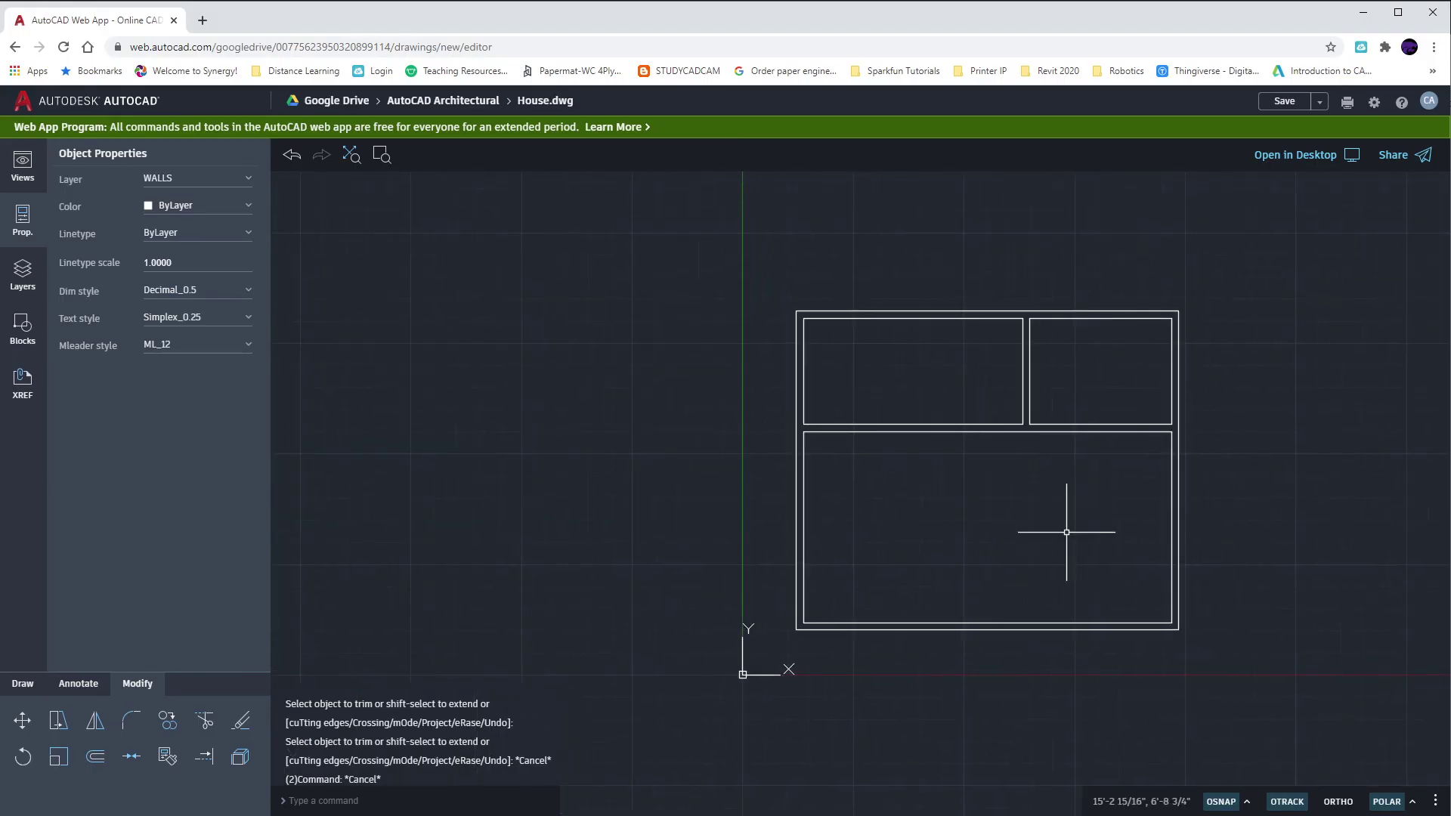
{"action": "left_click", "coordinate": [1285, 106]}
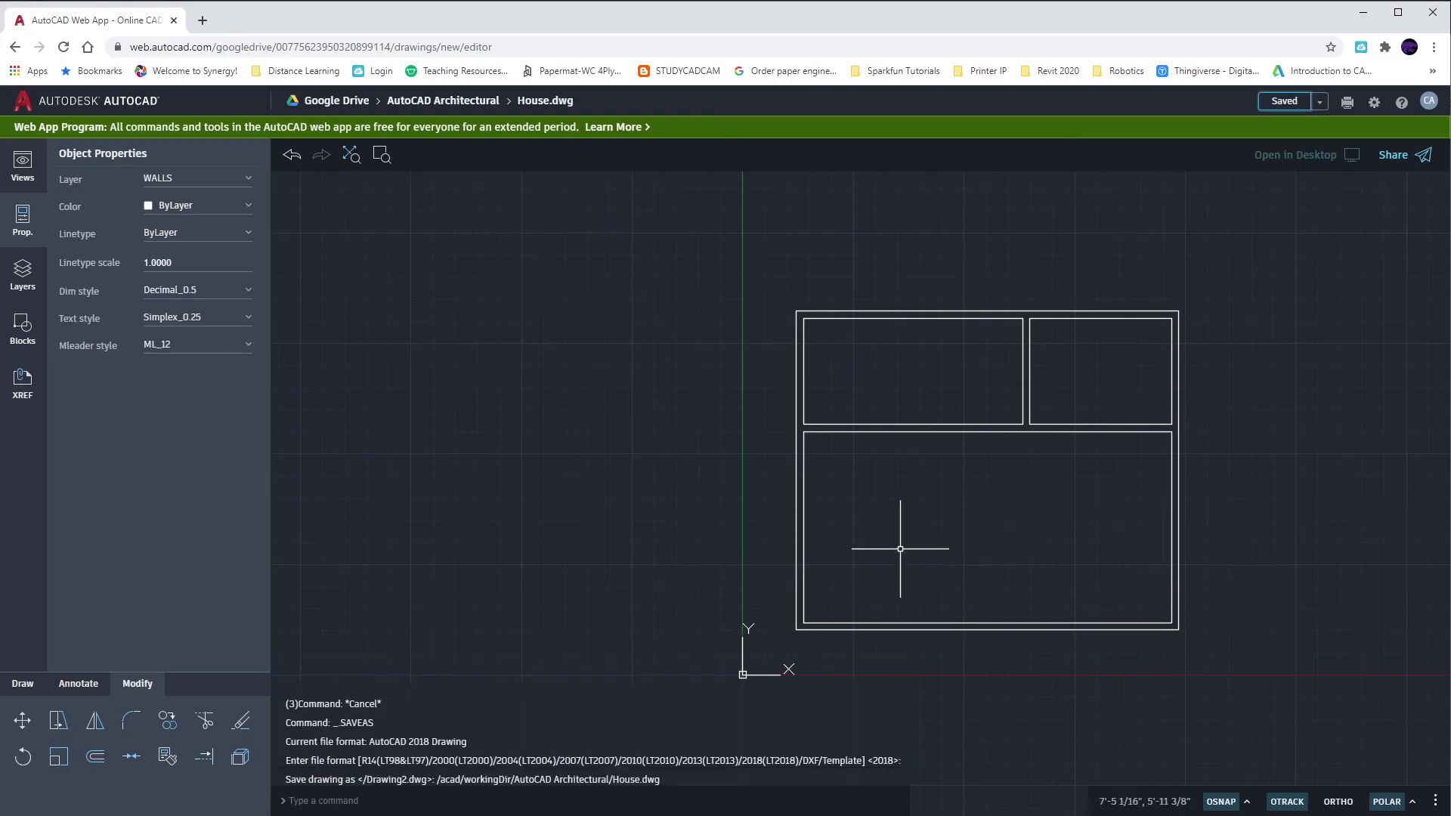
{"action": "middle_click_drag", "start_coordinate": [900, 548], "coordinate": [879, 516]}
{"action": "scroll", "coordinate": [884, 537], "scroll_direction": "up", "scroll_amount": 2}
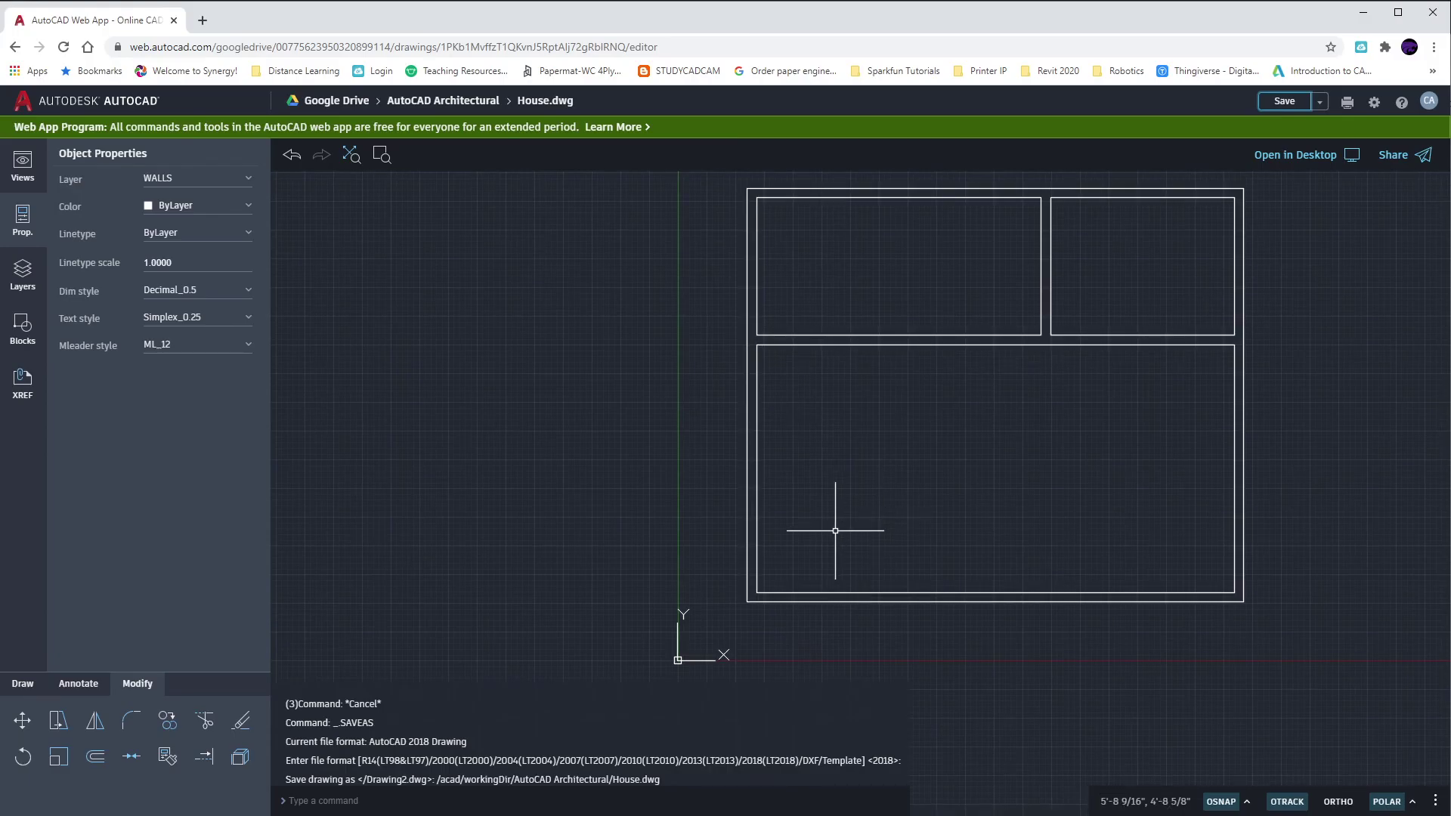
Step: Offset the left outer wall 2'8, then offset the new line 1.5' twice as door guides
{"action": "type", "text": "o"}
{"action": "key", "text": "Return"}
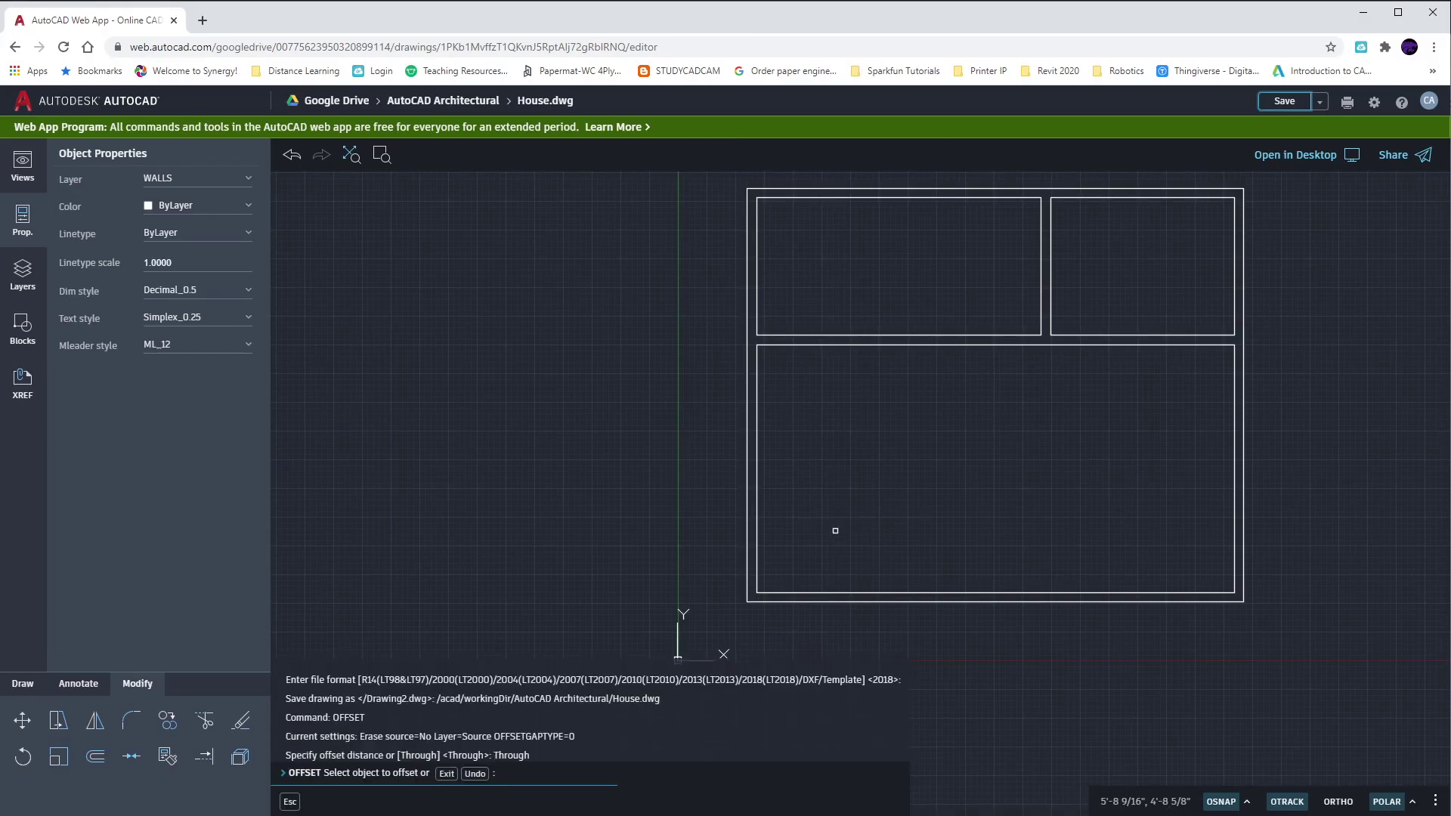
{"action": "left_click", "coordinate": [747, 551]}
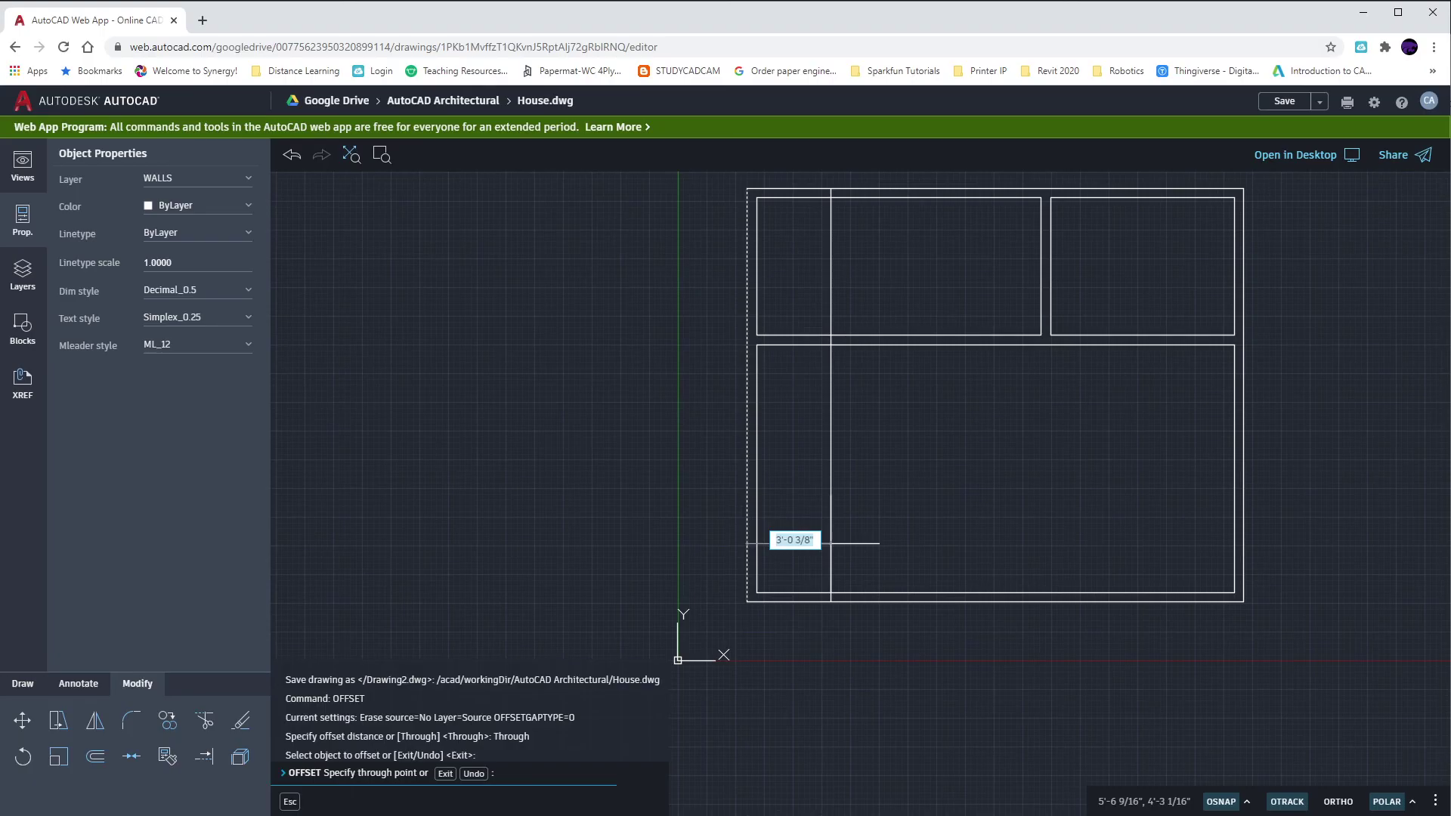
{"action": "type", "text": "2'8"}
{"action": "key", "text": "Return"}
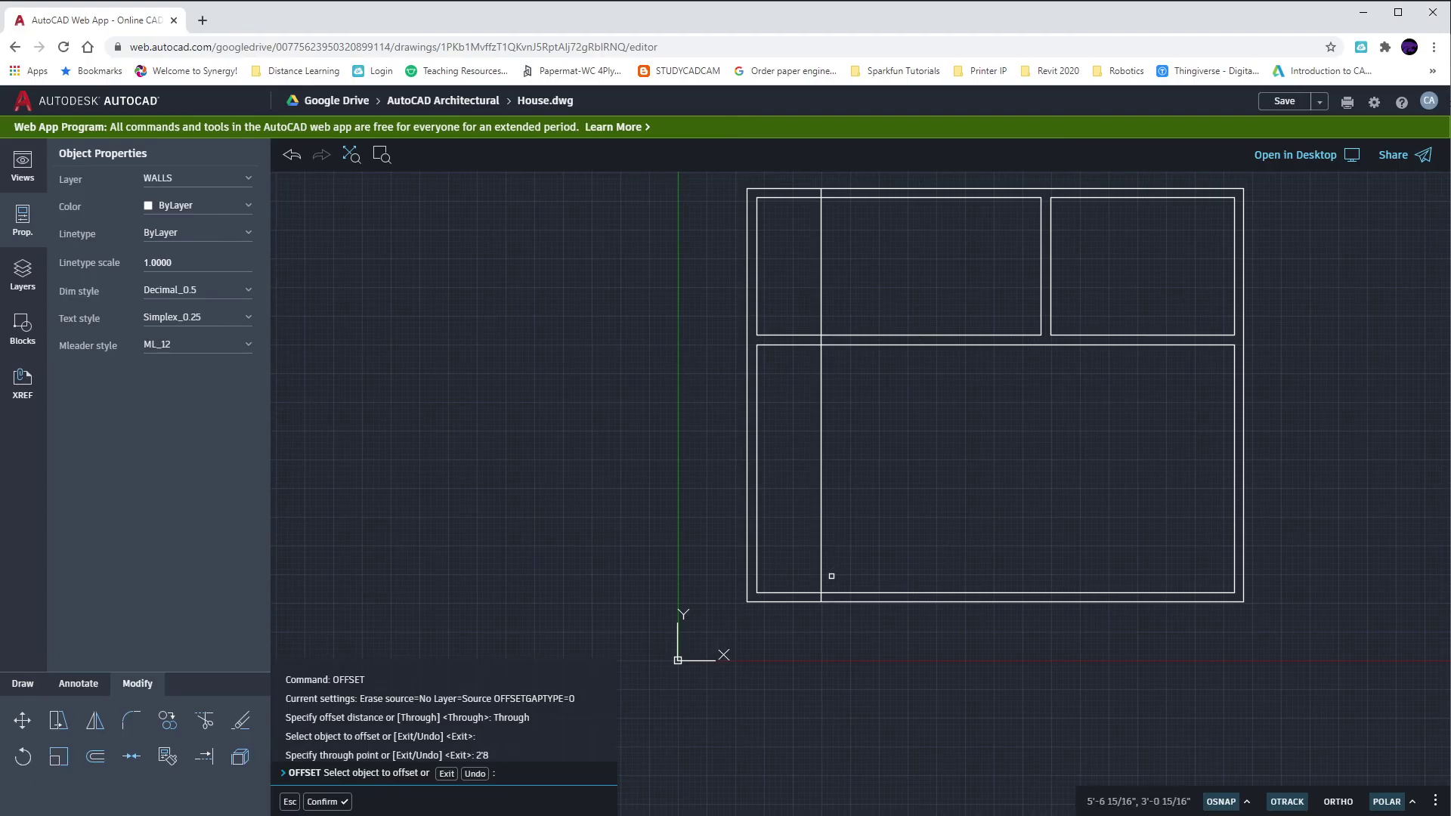
{"action": "left_click", "coordinate": [820, 572]}
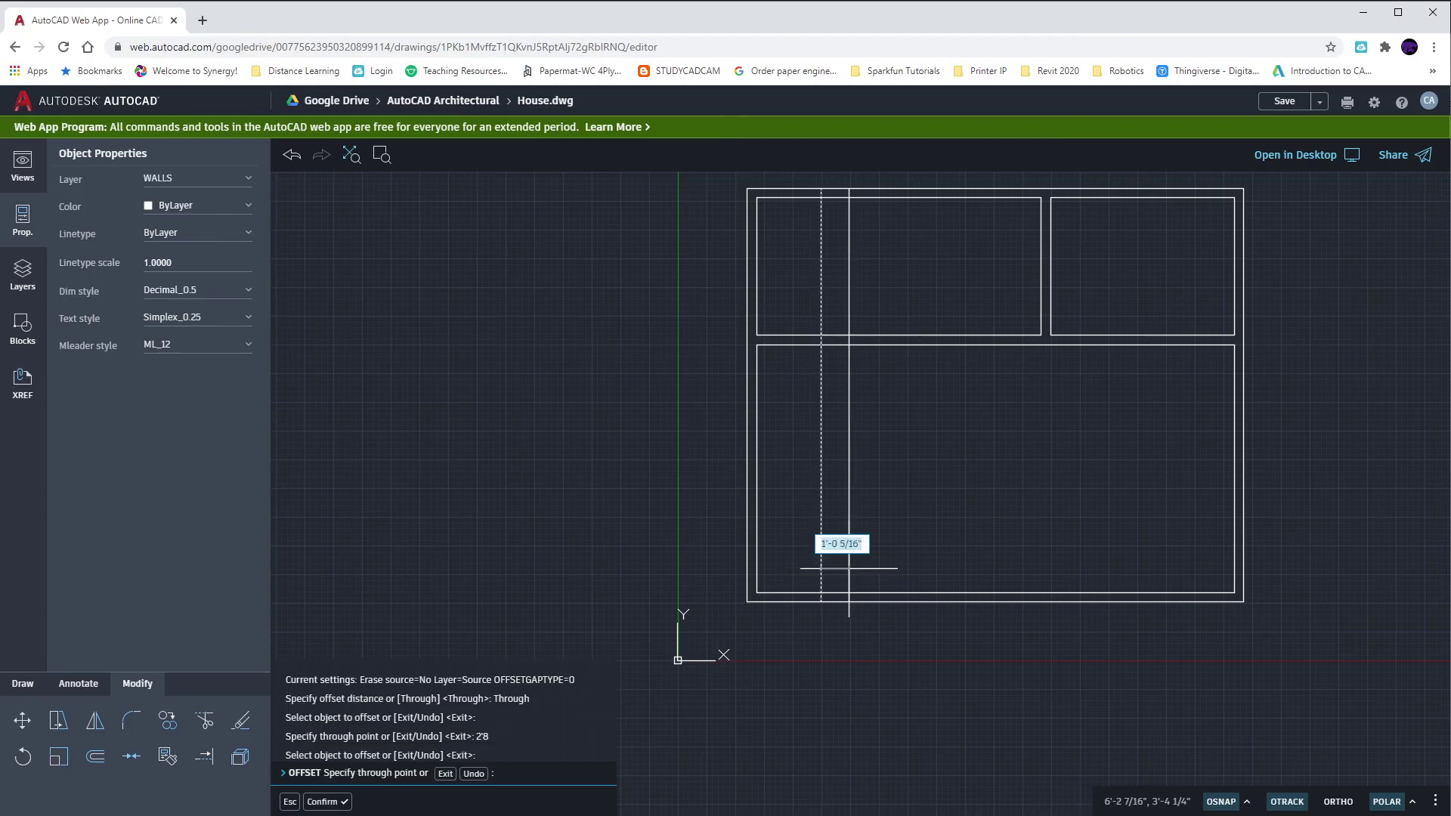
{"action": "type", "text": "1.5'"}
{"action": "key", "text": "Return"}
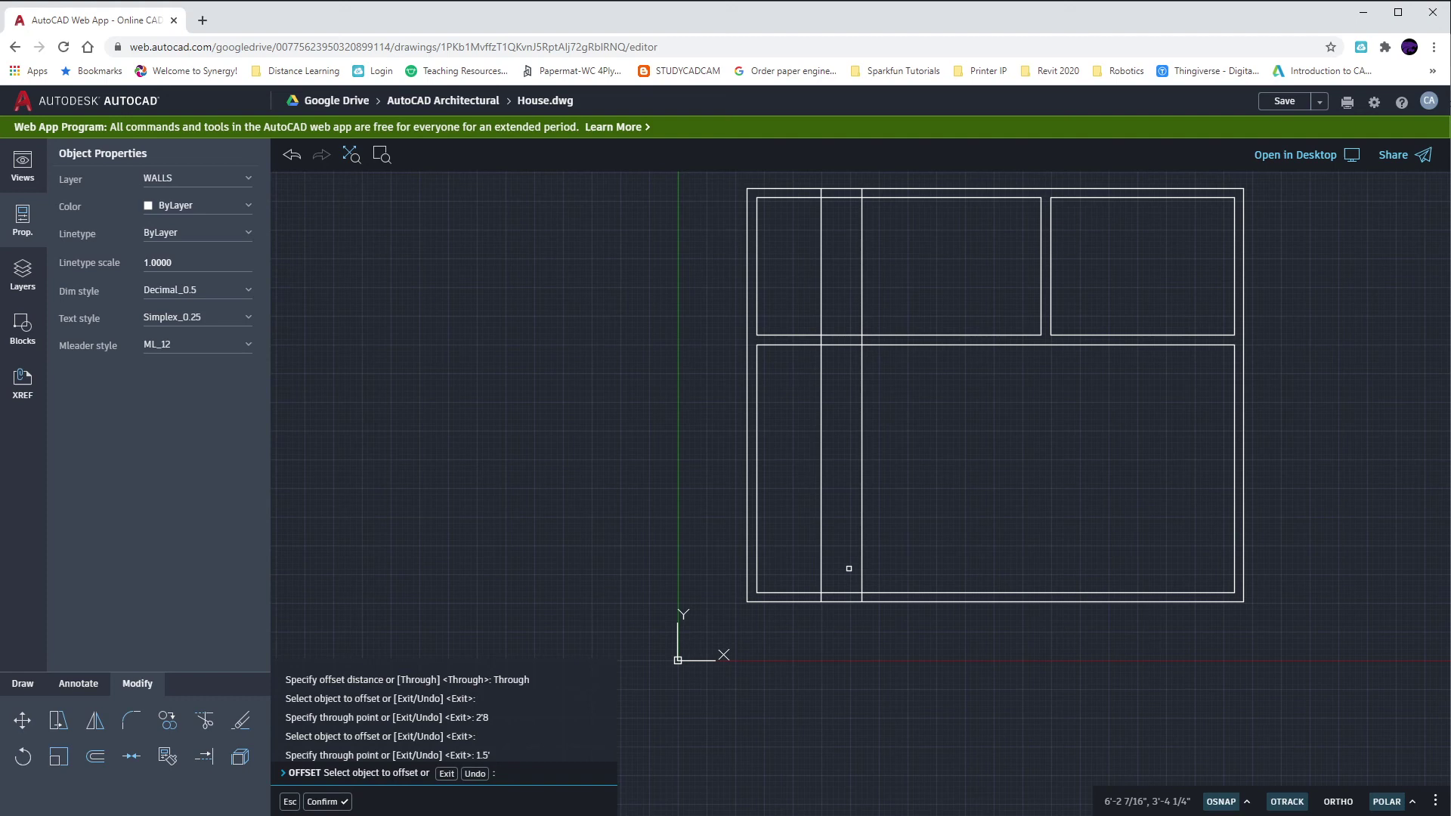
{"action": "left_click", "coordinate": [820, 566]}
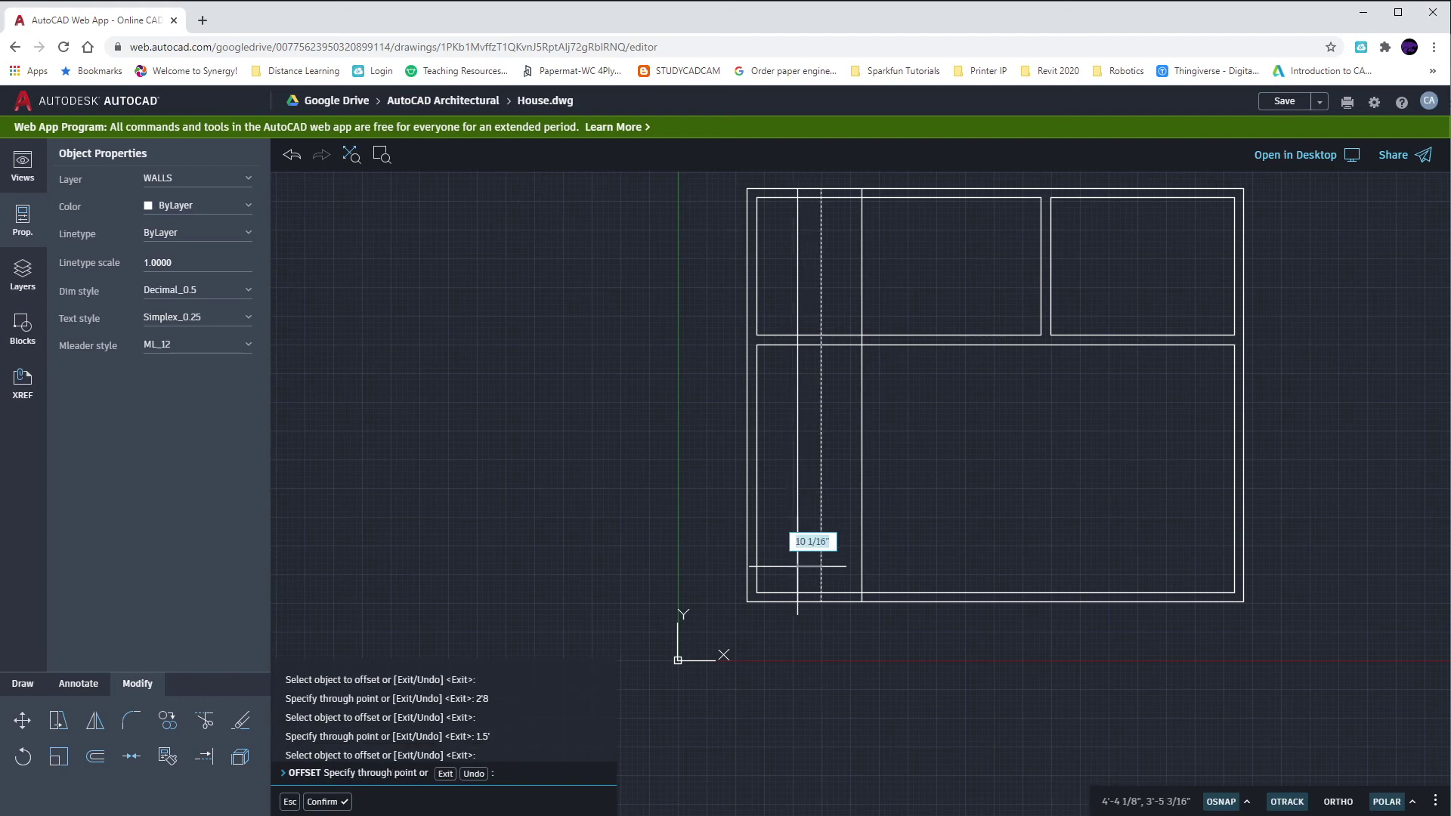
{"action": "type", "text": "1.5'"}
{"action": "key", "text": "Return"}
{"action": "key", "text": "Escape"}
{"action": "key", "text": "Escape"}
{"action": "key", "text": "Escape"}
Step: Trim through the guides to cut the bottom wall opening, then erase the three leftover guide lines
{"action": "type", "text": "tr"}
{"action": "key", "text": "Return"}
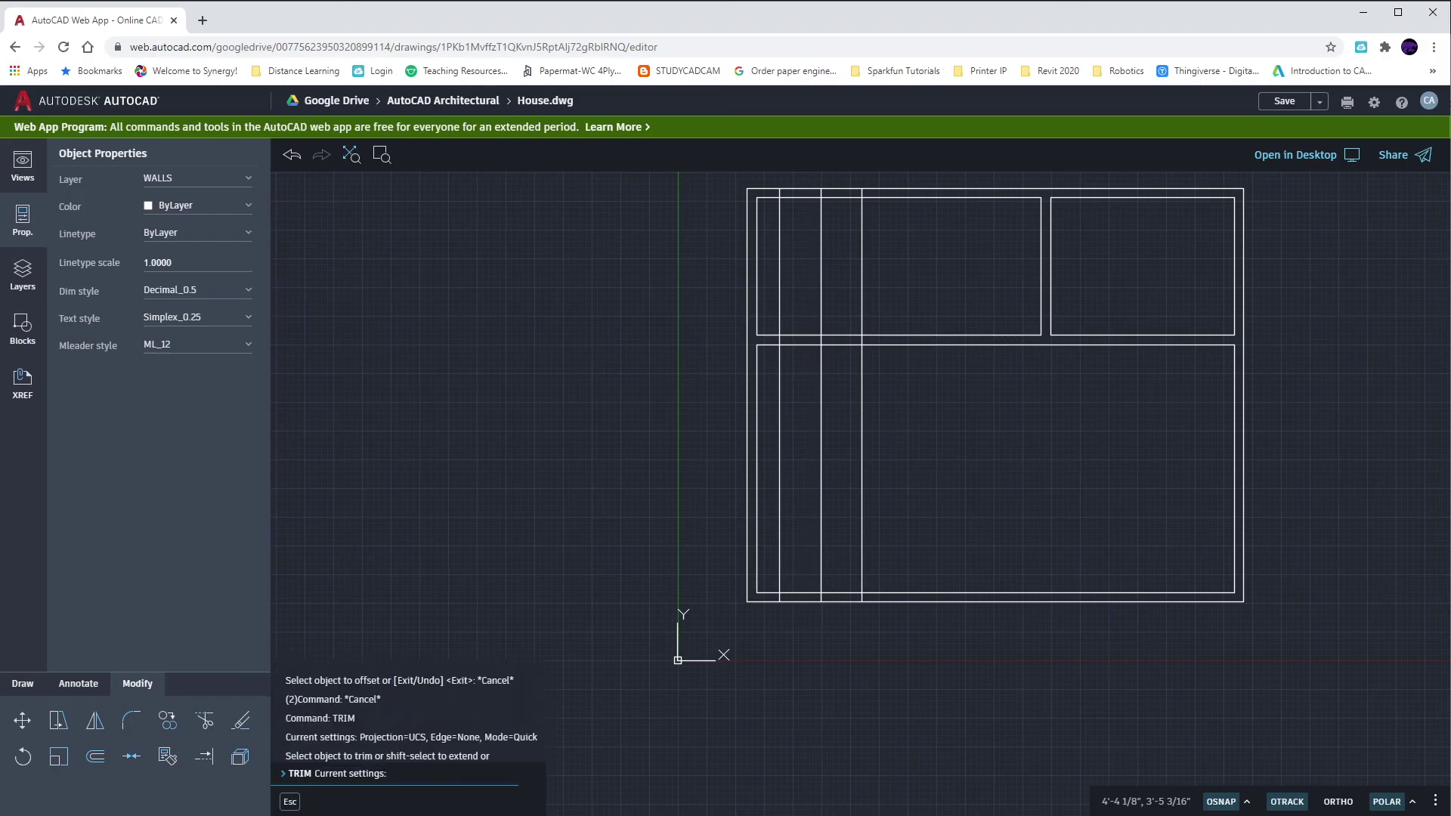
{"action": "mouse_move", "coordinate": [767, 544]}
{"action": "left_mouse_down"}
{"action": "mouse_move", "coordinate": [903, 536]}
{"action": "mouse_move", "coordinate": [816, 628]}
{"action": "left_mouse_up"}
{"action": "key", "text": "Escape"}
{"action": "key", "text": "Escape"}
{"action": "key", "text": "Escape"}
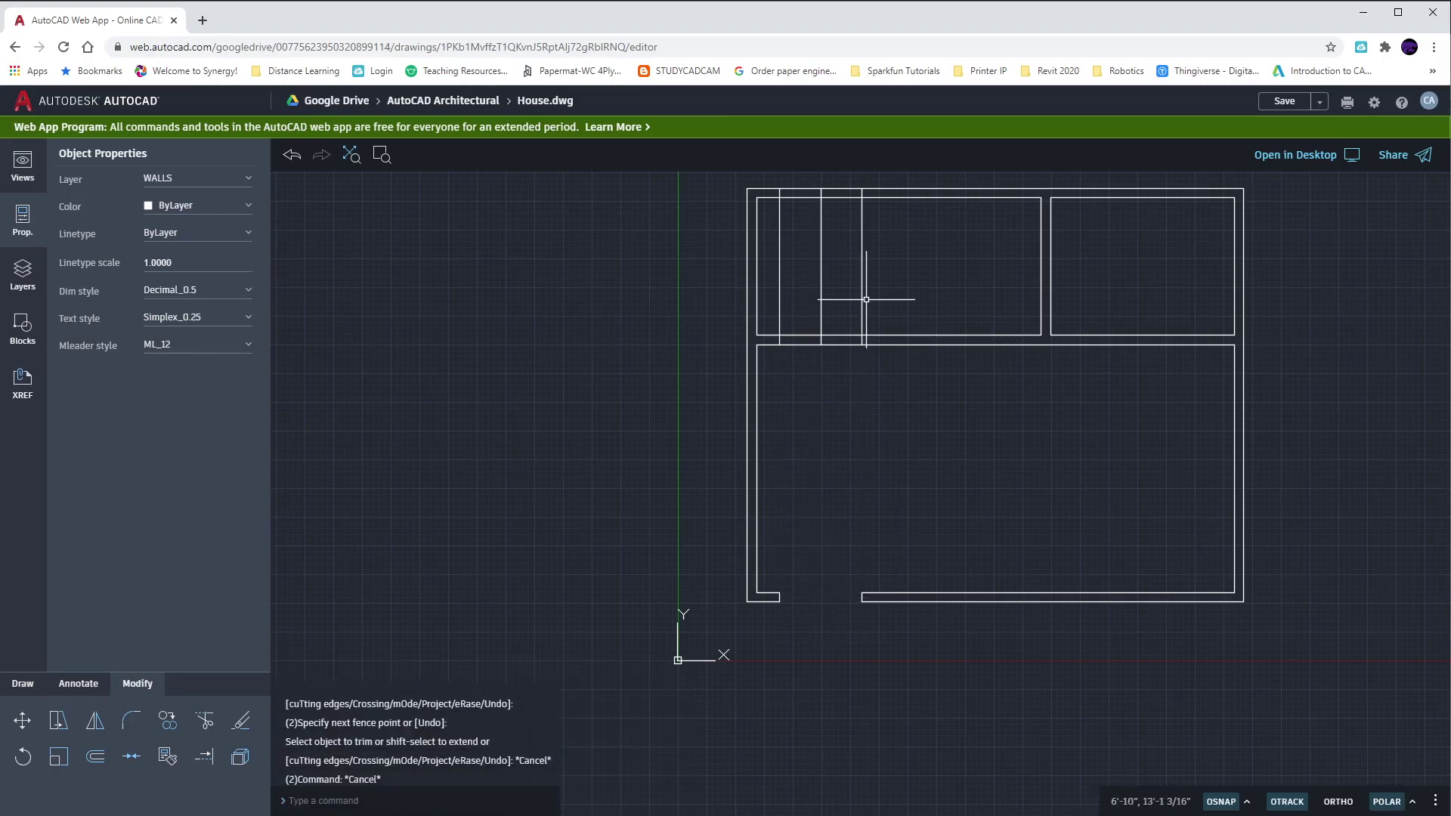
{"action": "left_click_drag", "start_coordinate": [867, 301], "coordinate": [769, 252]}
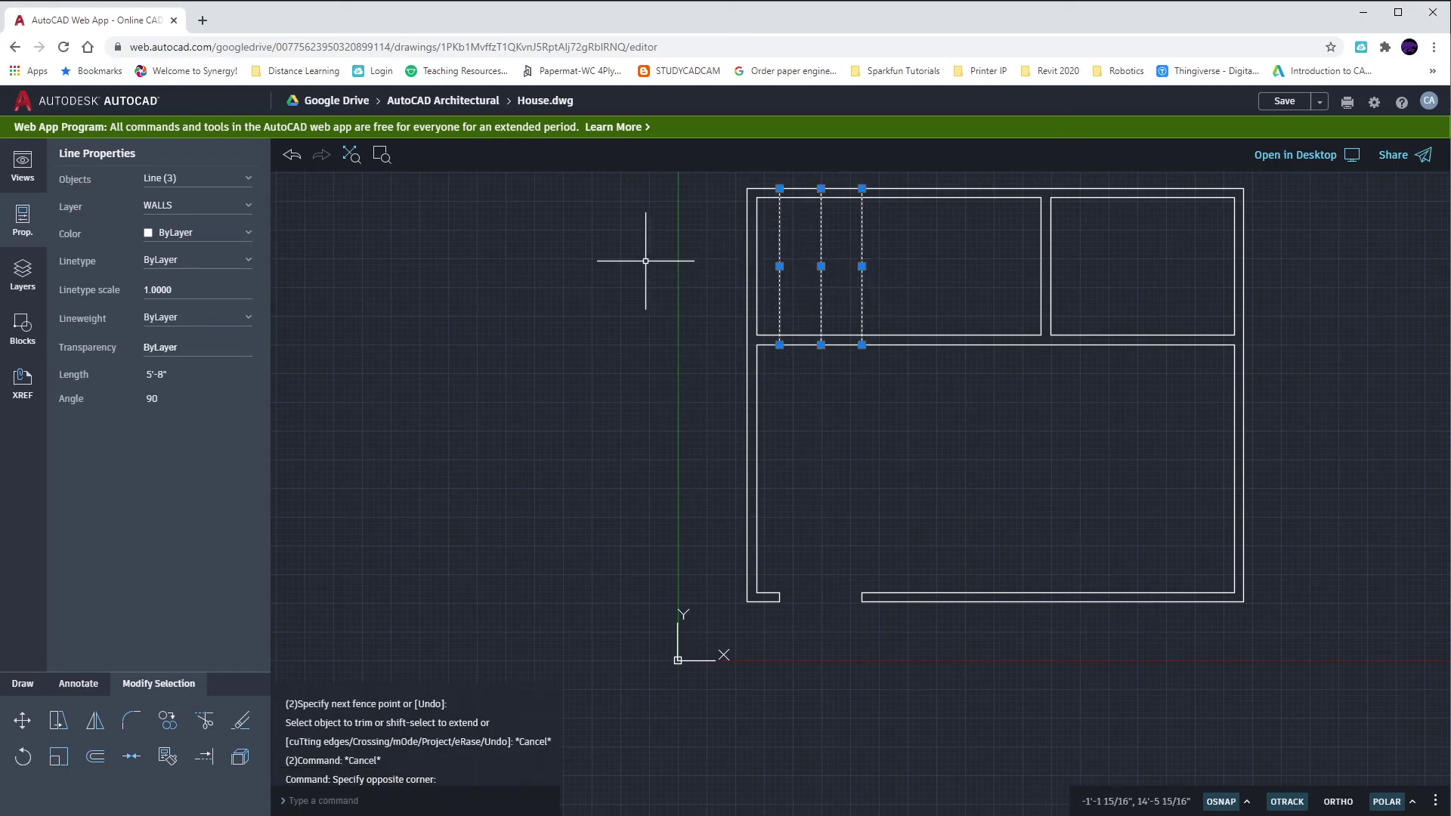
{"action": "key", "text": "Delete"}
{"action": "middle_click_drag", "start_coordinate": [806, 301], "coordinate": [835, 401]}
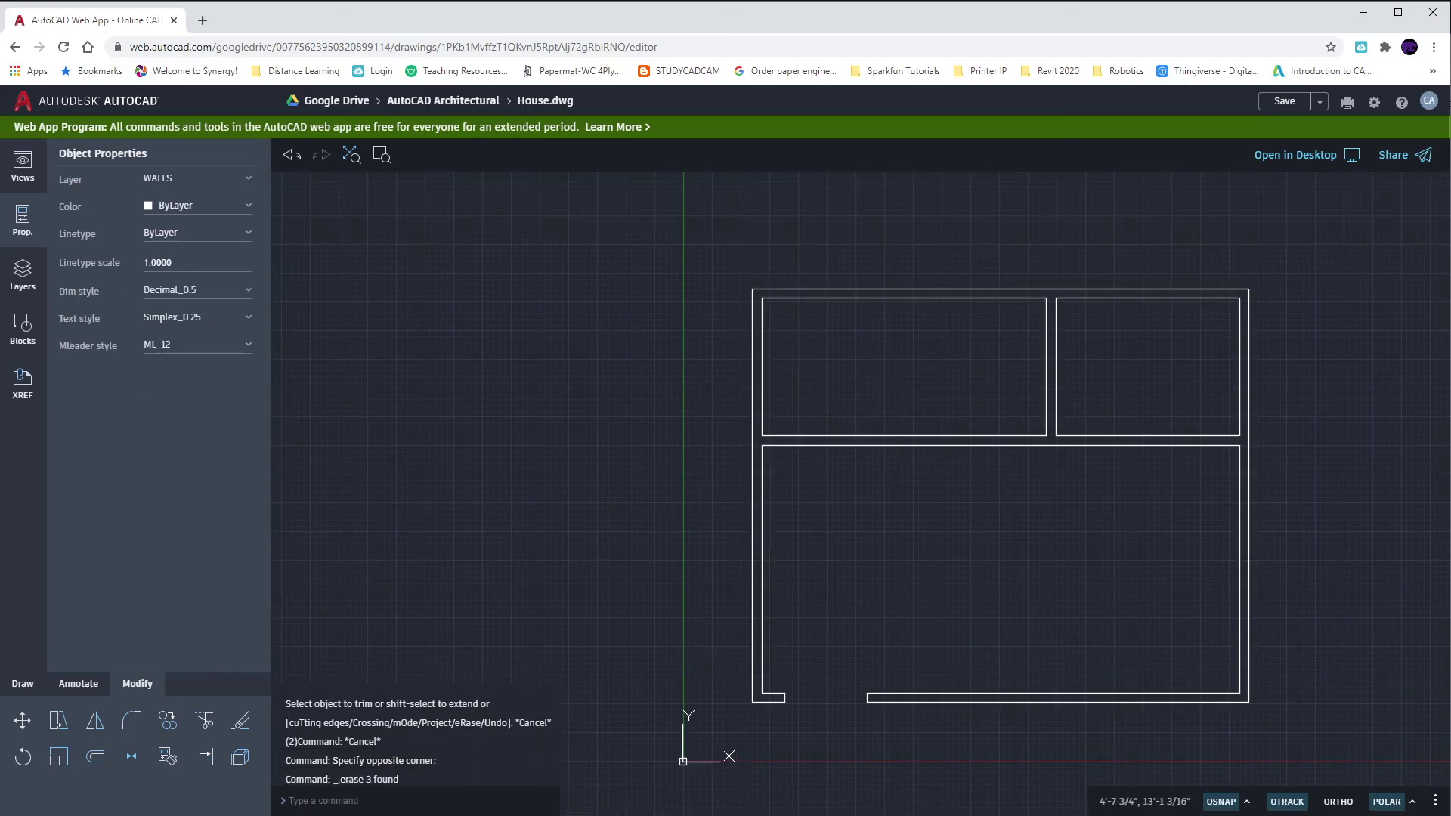
{"action": "scroll", "coordinate": [838, 398], "scroll_direction": "up", "scroll_amount": 5}
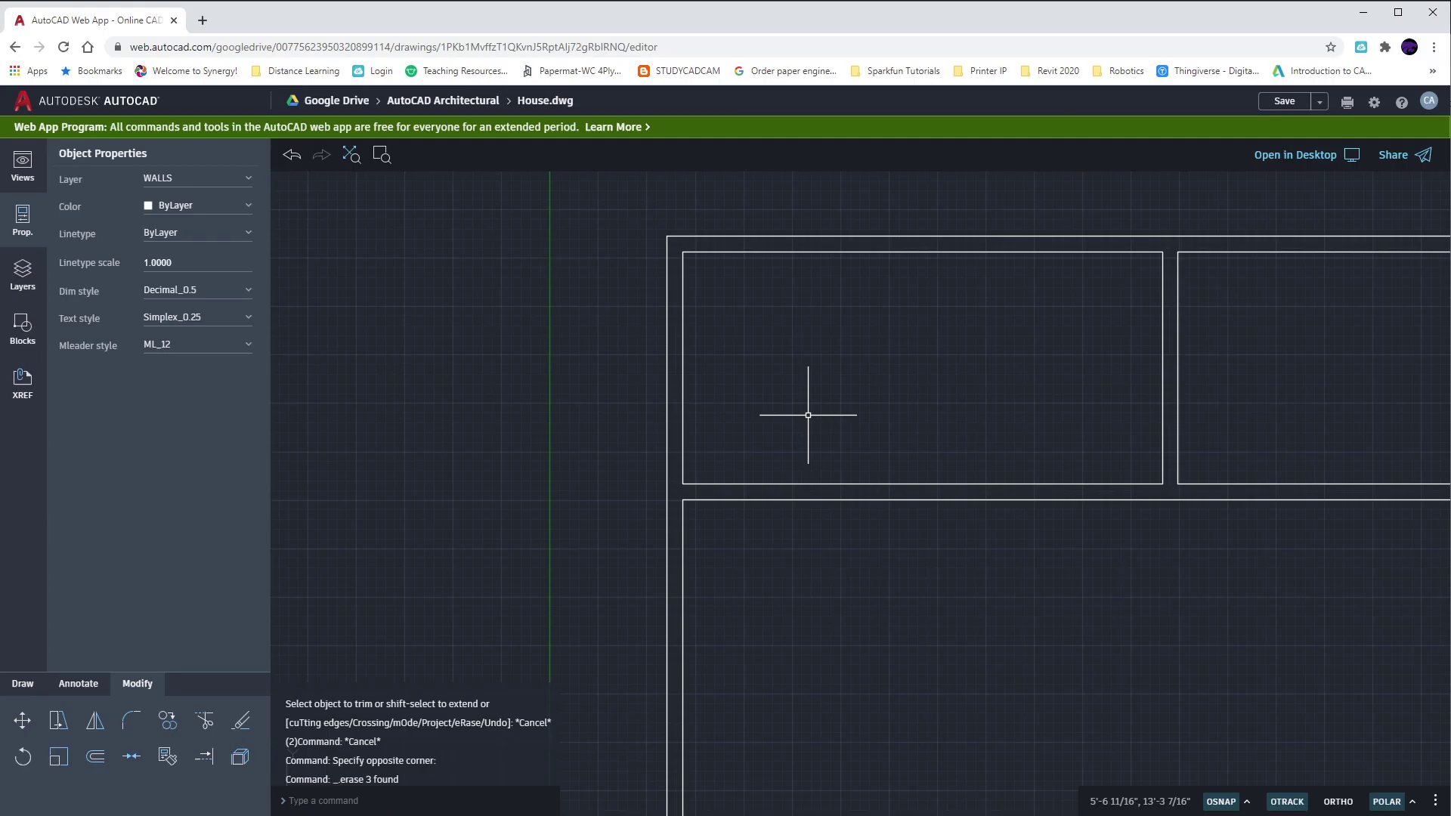
Step: Offset the upper-left room's inner left wall by 4 and extend the new line to the lower wall
{"action": "type", "text": "offset"}
{"action": "key", "text": "Return"}
{"action": "key", "text": "Return"}
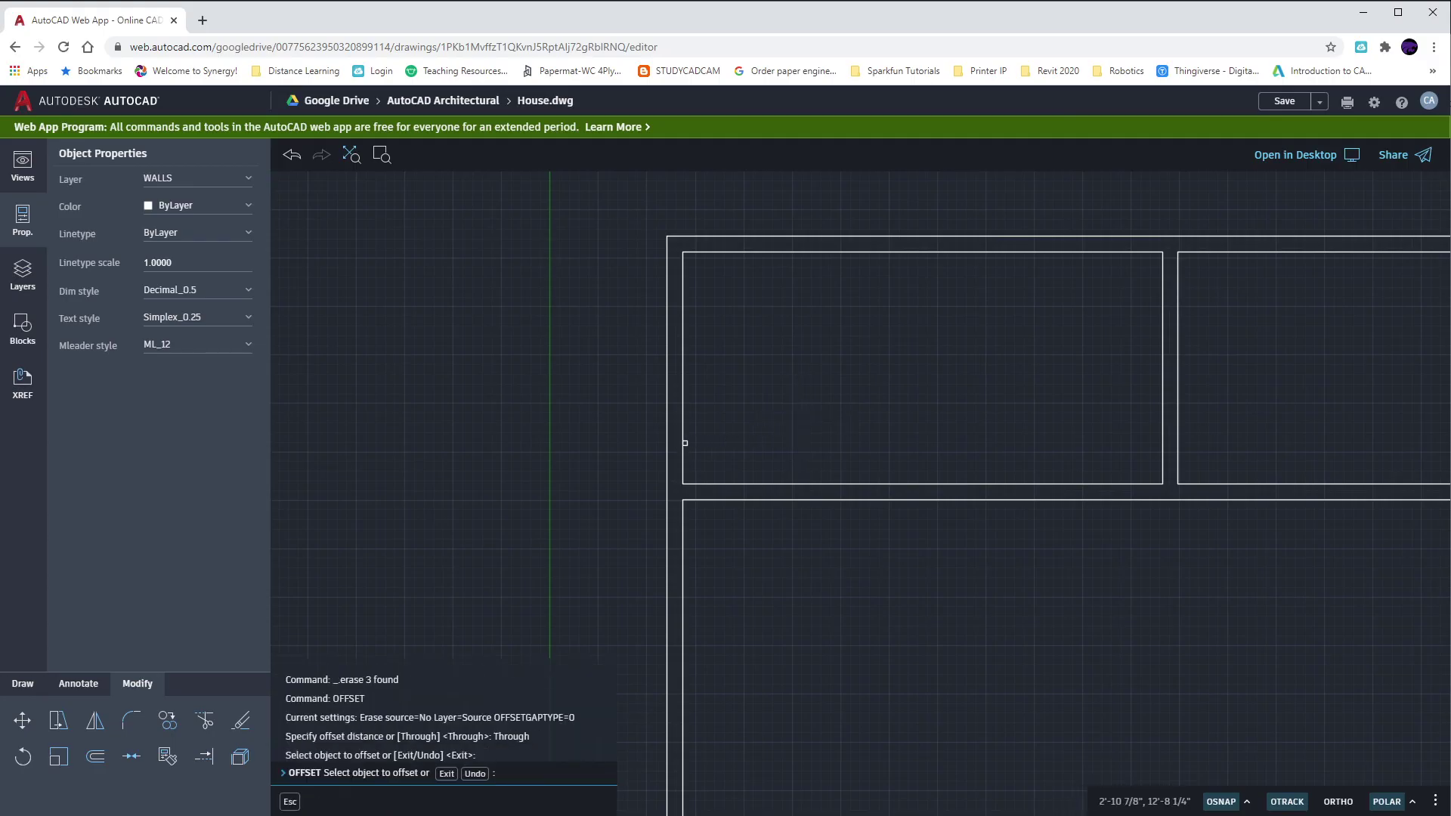
{"action": "left_click", "coordinate": [681, 443]}
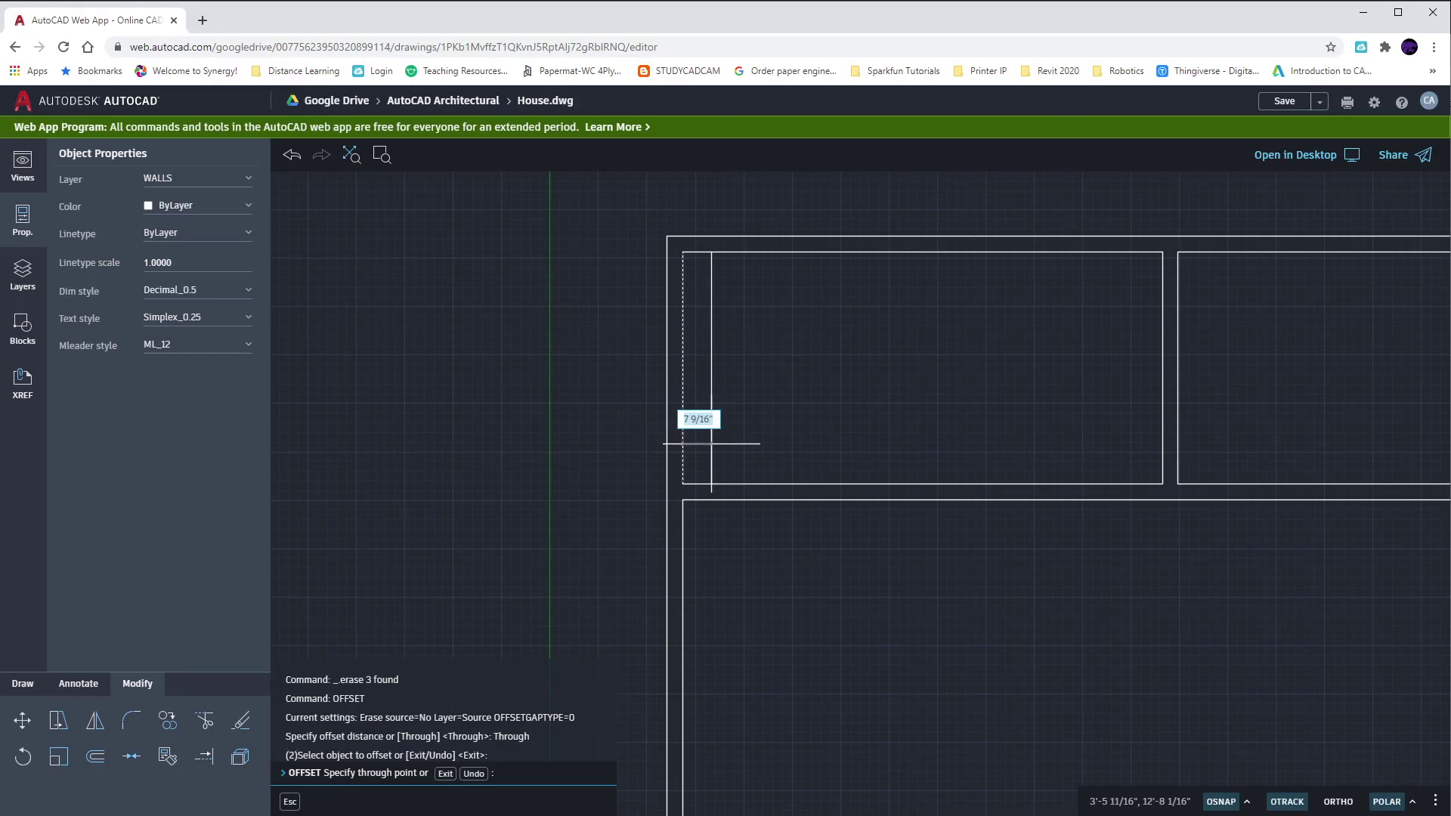
{"action": "type", "text": "4"}
{"action": "key", "text": "Return"}
{"action": "key", "text": "Escape"}
{"action": "key", "text": "Escape"}
{"action": "key", "text": "Escape"}
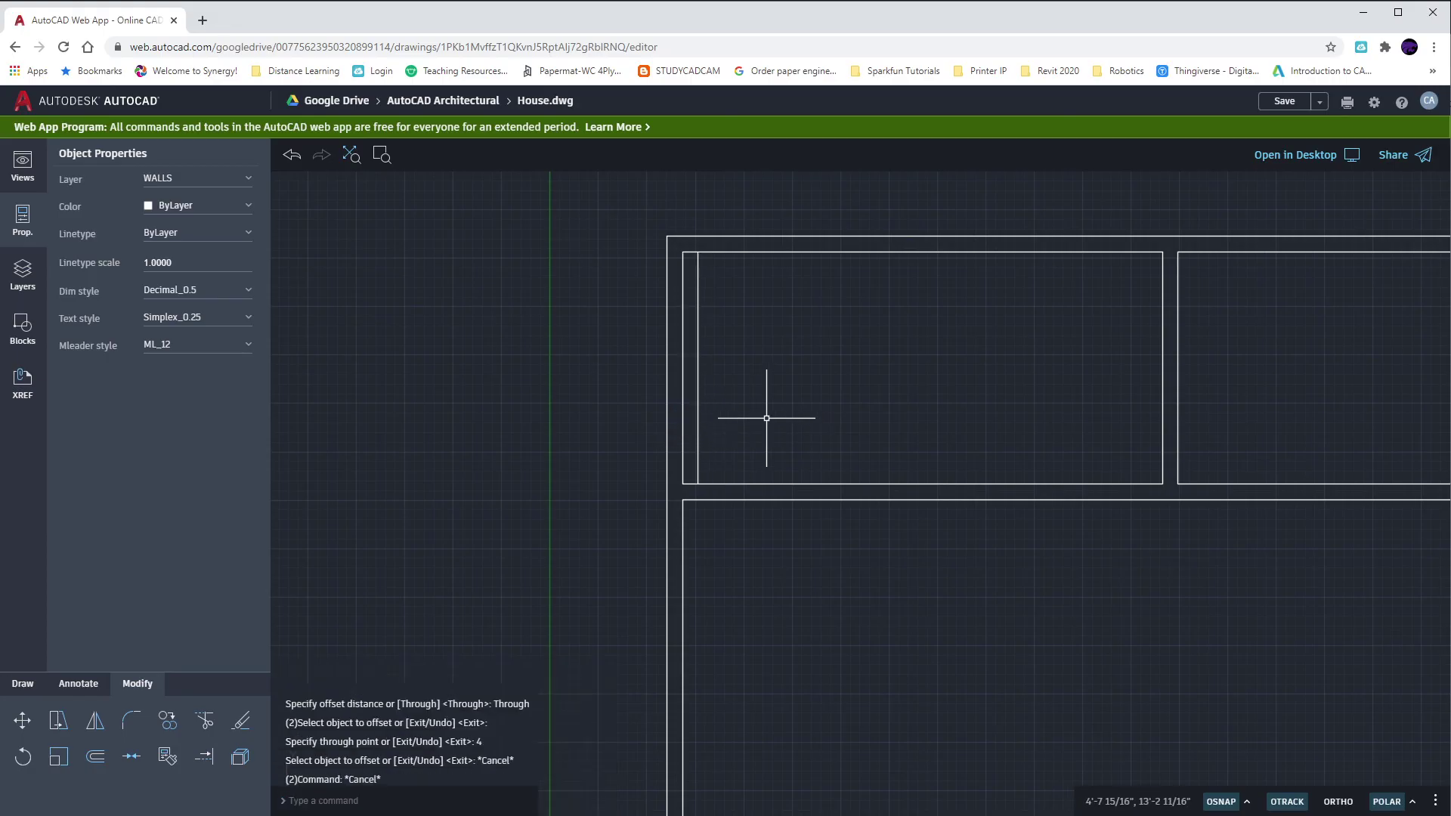
{"action": "middle_click_drag", "start_coordinate": [777, 411], "coordinate": [766, 418]}
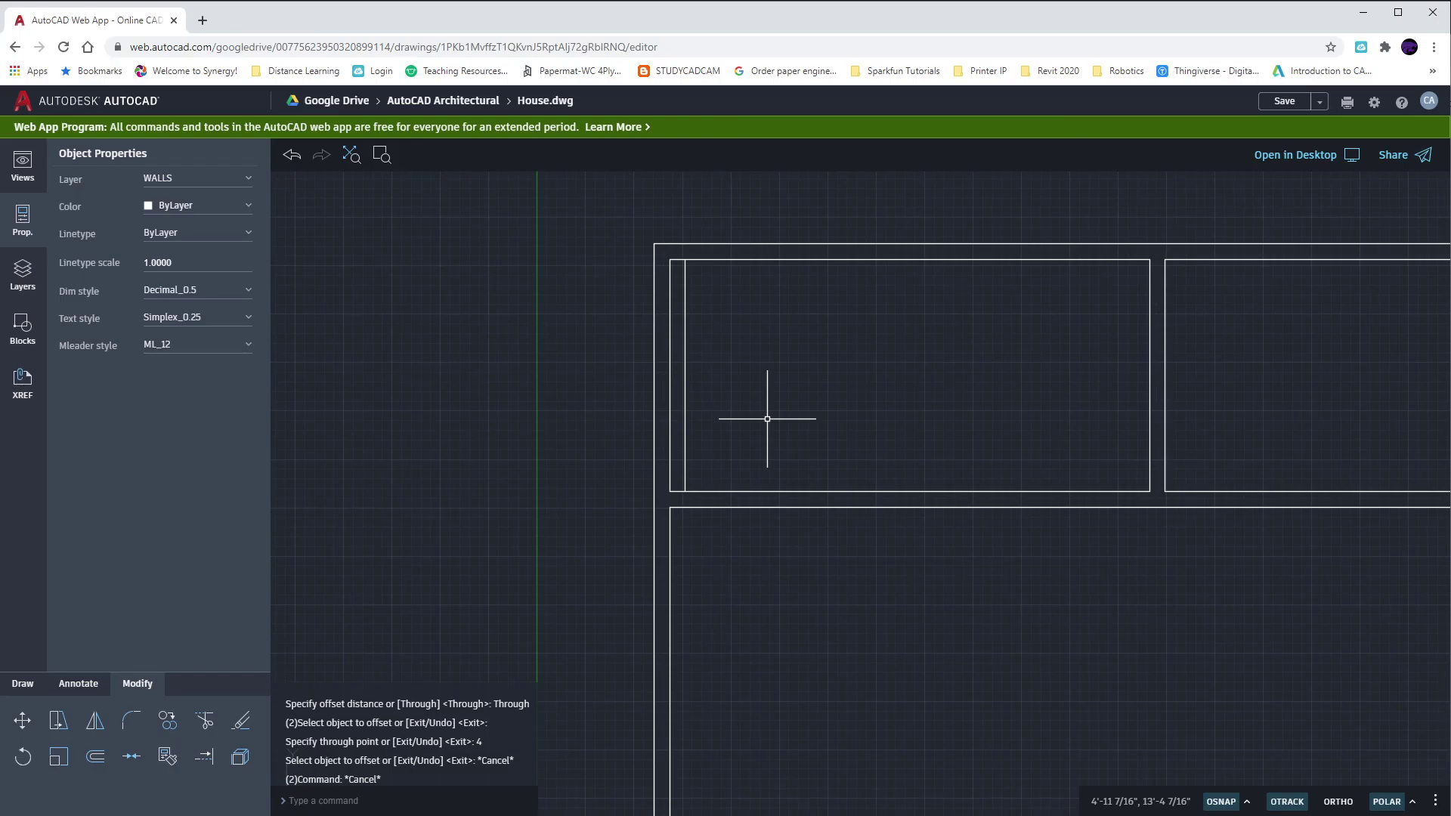
{"action": "type", "text": "ex"}
{"action": "key", "text": "Return"}
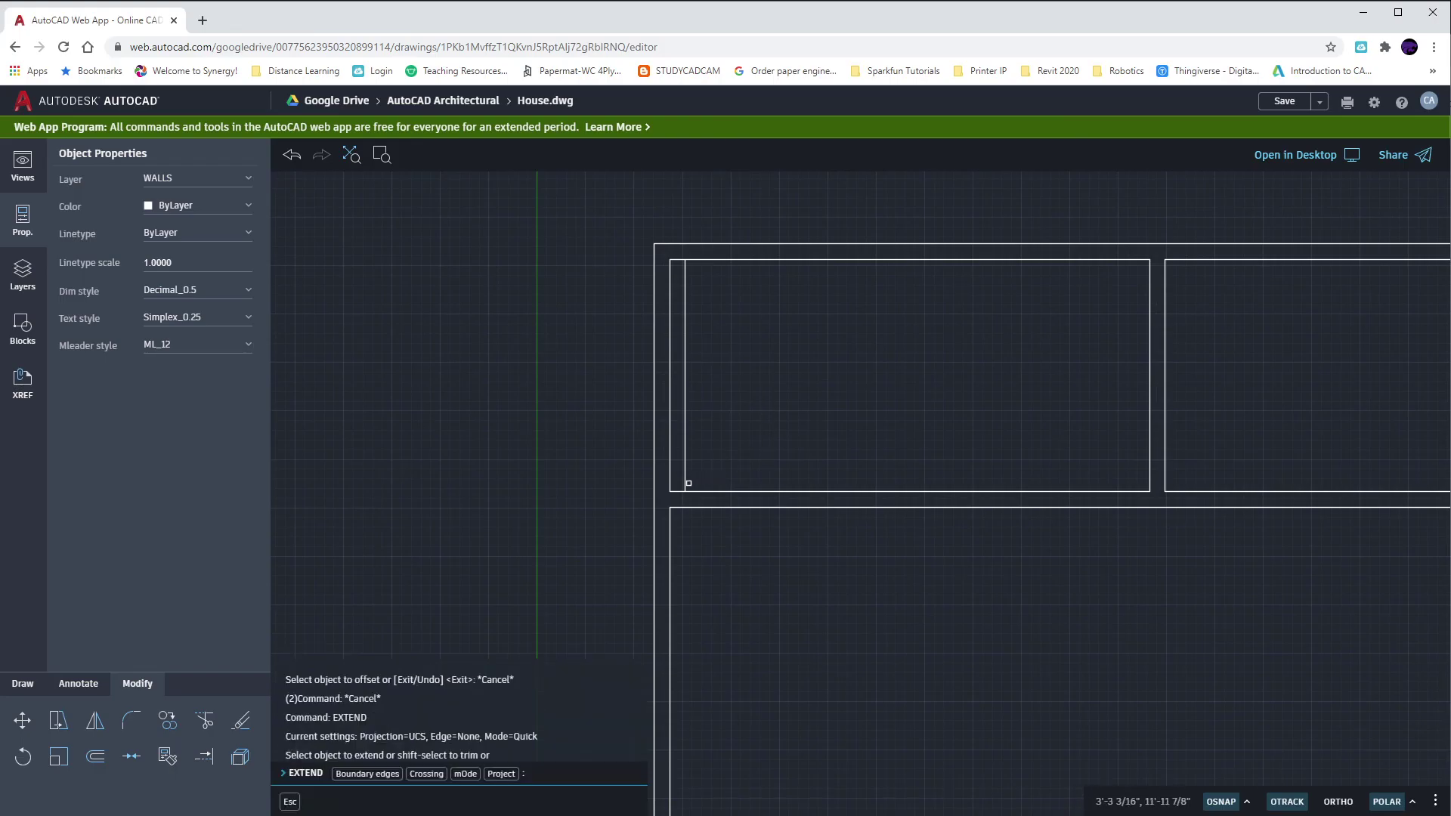
{"action": "left_click", "coordinate": [684, 482]}
{"action": "key", "text": "Escape"}
{"action": "key", "text": "Escape"}
{"action": "key", "text": "Escape"}
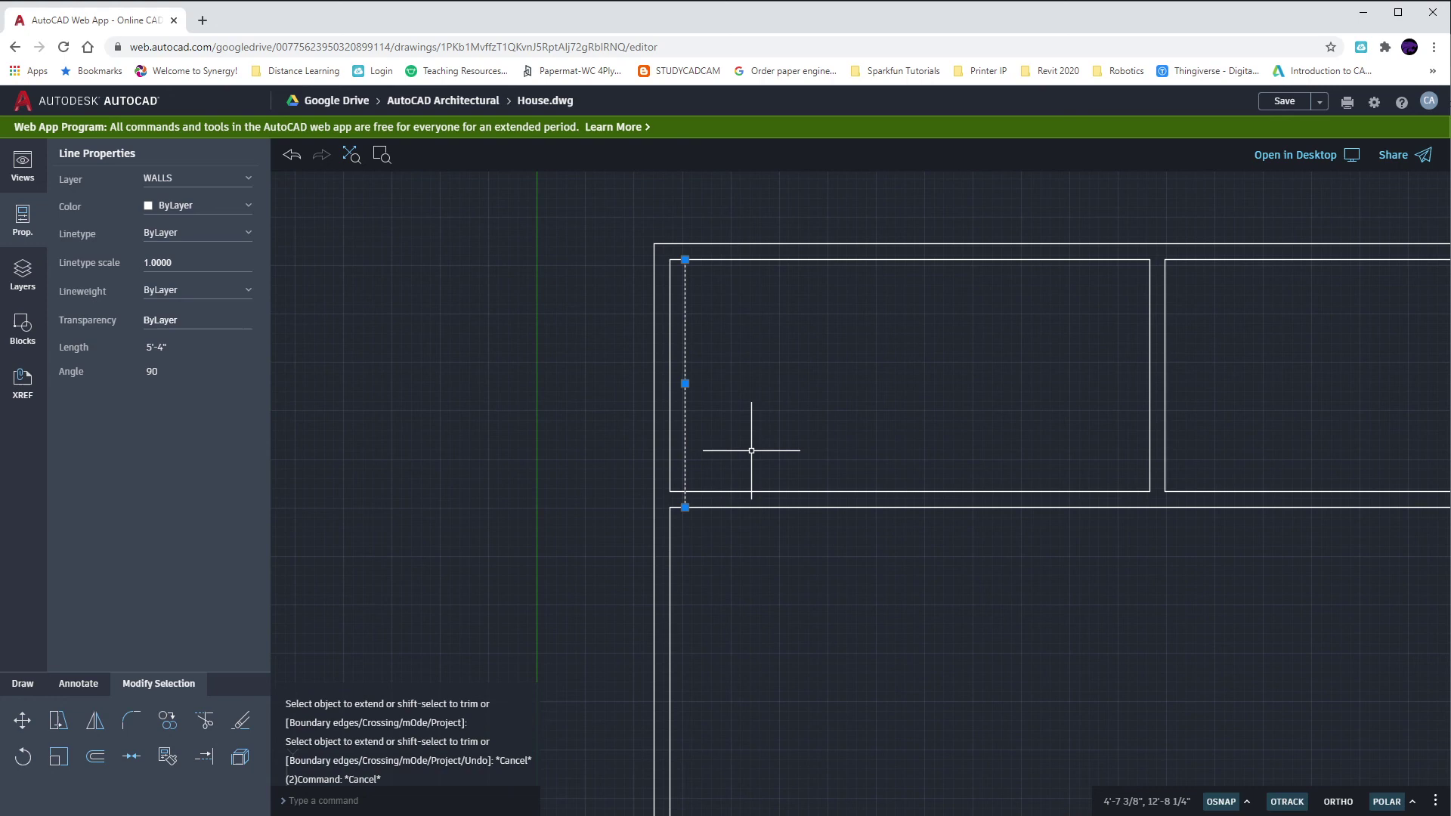
Step: Offset the guide line 2' and trim the wall lines between them to open the doorway
{"action": "type", "text": "o"}
{"action": "key", "text": "Return"}
{"action": "key", "text": "Return"}
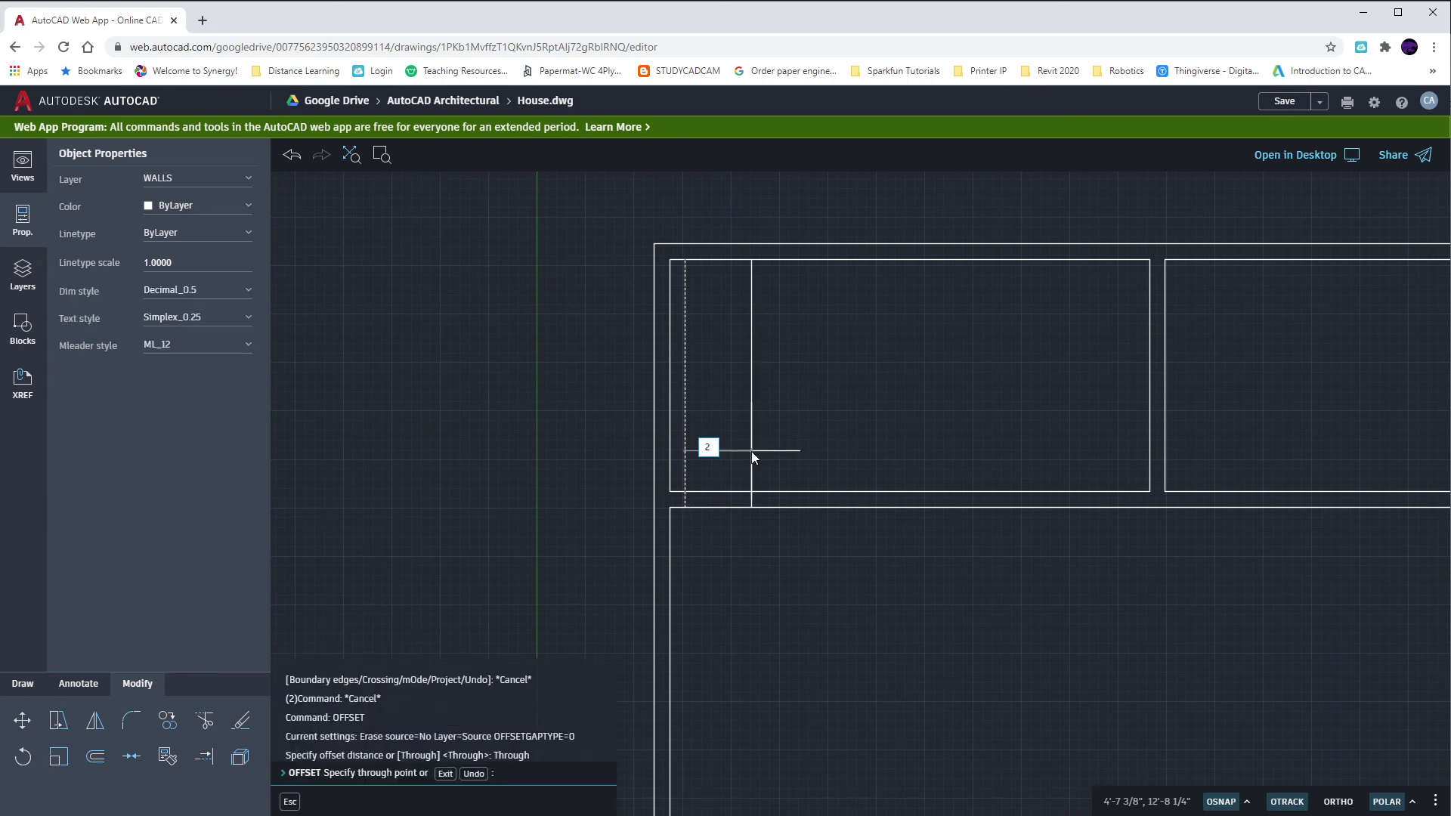
{"action": "type", "text": "2'"}
{"action": "key", "text": "Return"}
{"action": "key", "text": "Escape"}
{"action": "key", "text": "Escape"}
{"action": "key", "text": "Escape"}
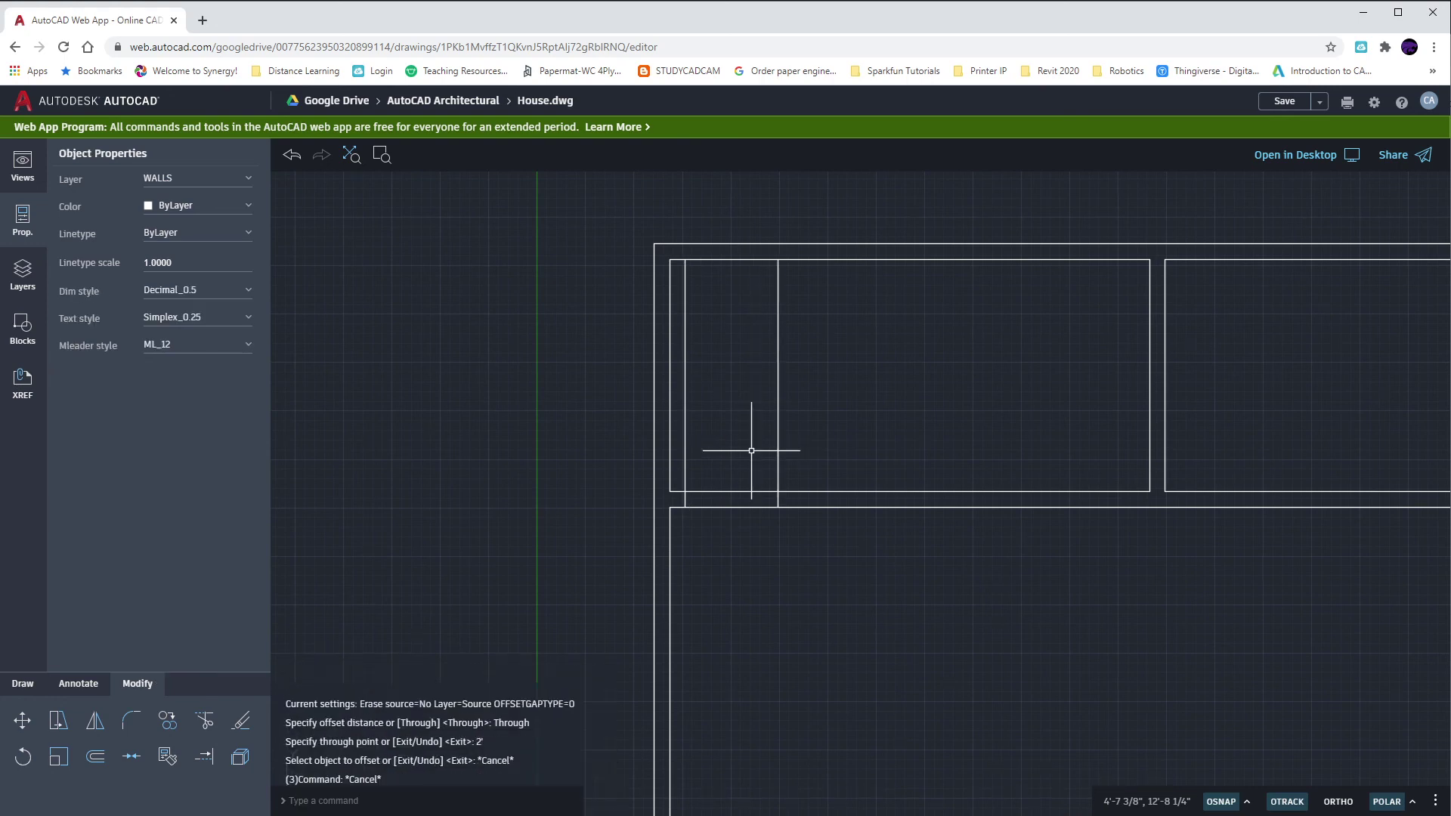
{"action": "type", "text": "tr"}
{"action": "key", "text": "Return"}
{"action": "mouse_move", "coordinate": [680, 444]}
{"action": "left_mouse_down"}
{"action": "mouse_move", "coordinate": [798, 437]}
{"action": "mouse_move", "coordinate": [749, 480]}
{"action": "mouse_move", "coordinate": [755, 529]}
{"action": "left_mouse_up"}
{"action": "mouse_move", "coordinate": [1045, 582]}
{"action": "middle_mouse_down"}
{"action": "mouse_move", "coordinate": [670, 508]}
{"action": "mouse_move", "coordinate": [797, 501]}
{"action": "mouse_move", "coordinate": [847, 550]}
{"action": "middle_mouse_up"}
Step: Offset the upper-right room's left wall 3'4 and extend the new line down to the lower wall
{"action": "key", "text": "Escape"}
{"action": "key", "text": "Escape"}
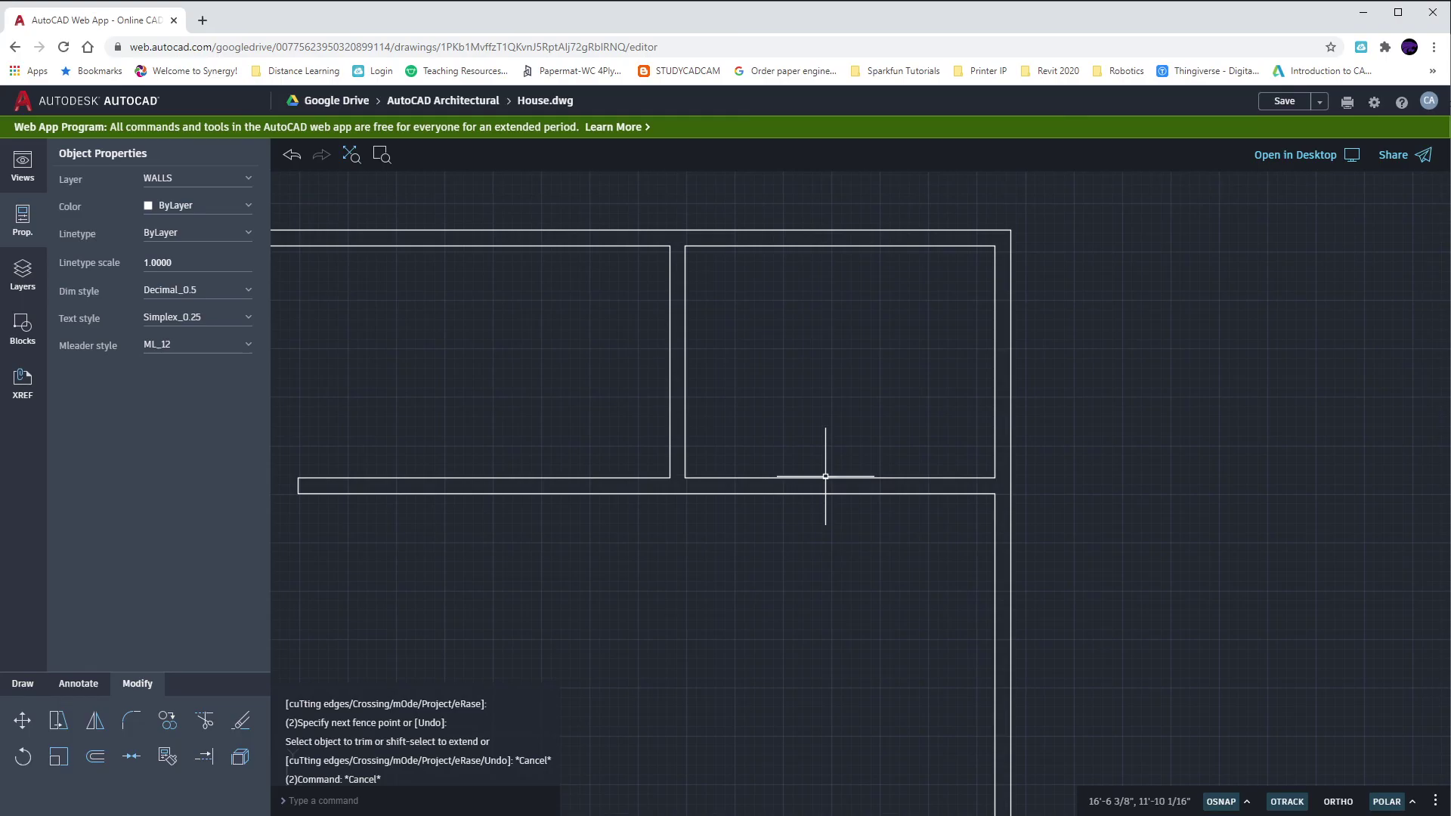
{"action": "type", "text": "o"}
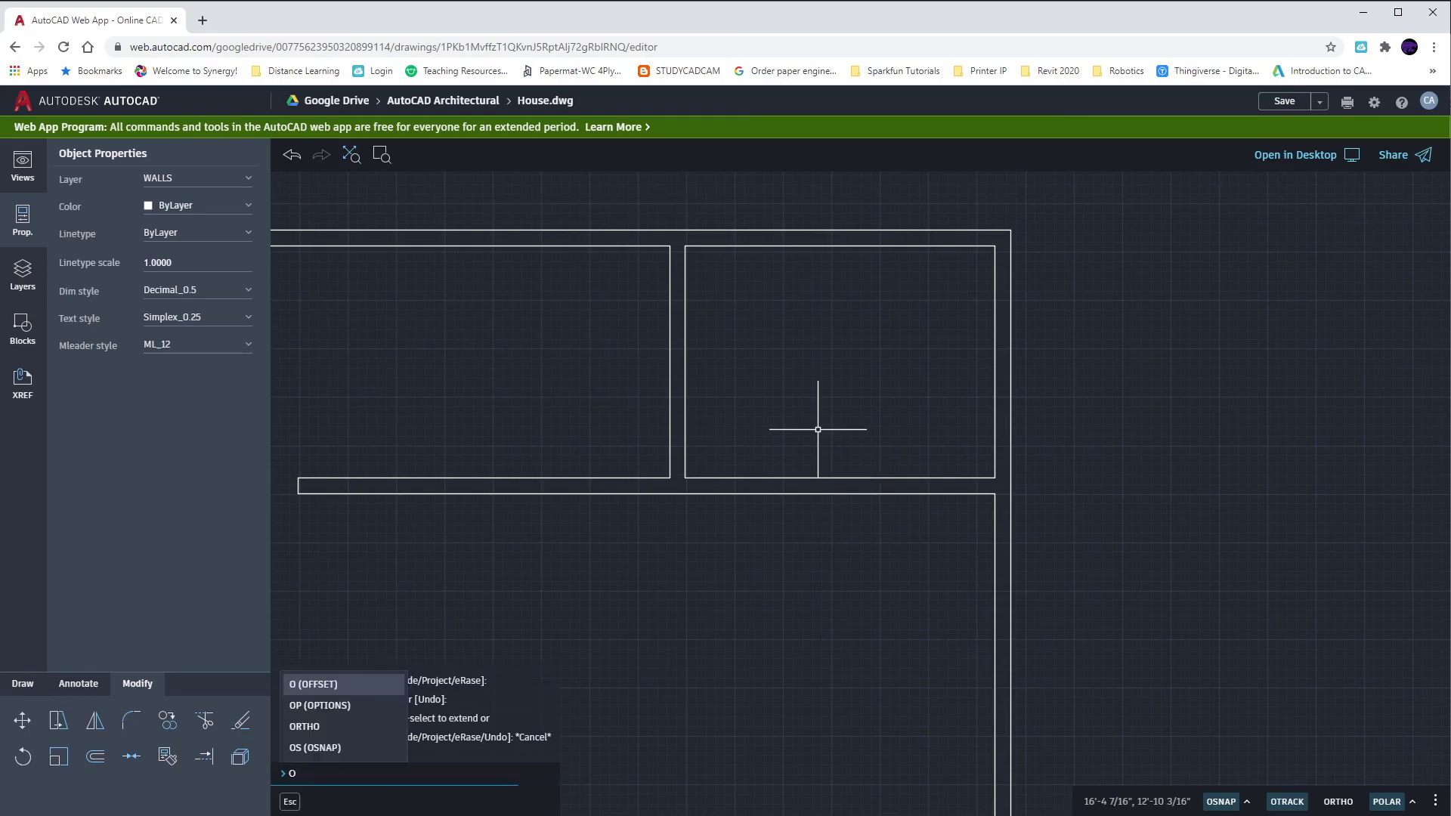
{"action": "key", "text": "Return"}
{"action": "key", "text": "Return"}
{"action": "left_click", "coordinate": [685, 421]}
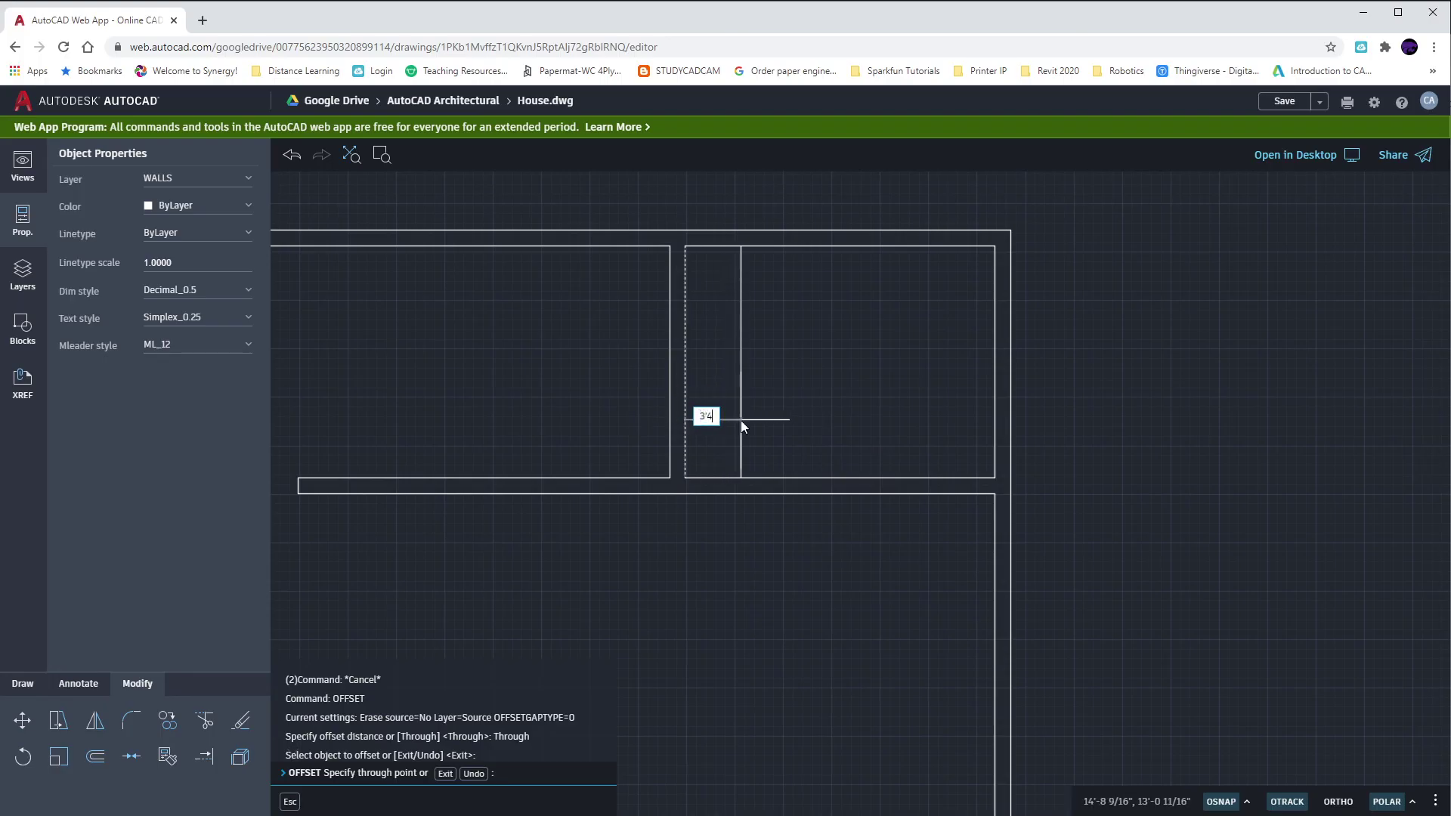
{"action": "key", "text": "Return"}
{"action": "key", "text": "Escape"}
{"action": "key", "text": "Escape"}
{"action": "type", "text": "ex"}
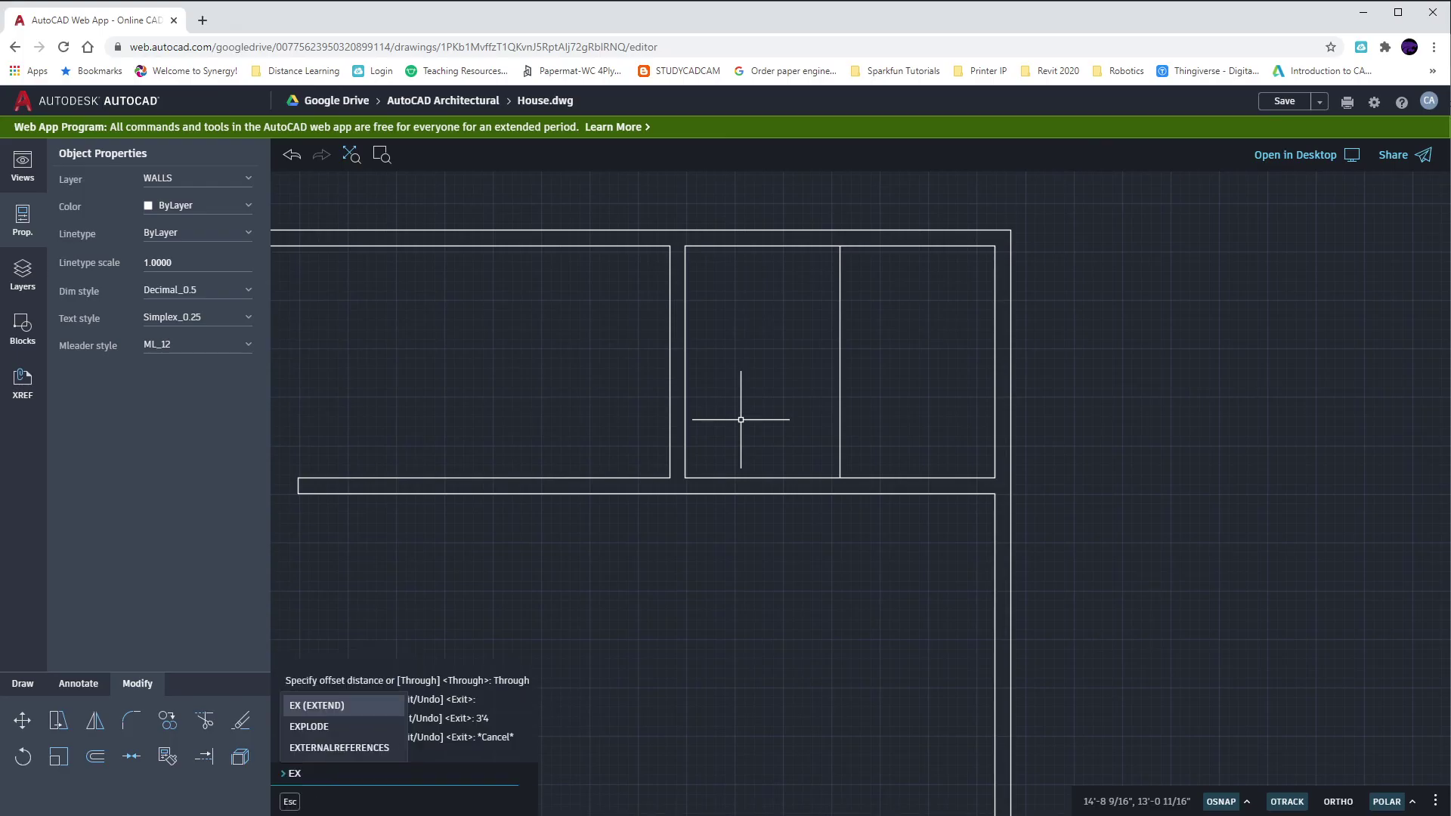
{"action": "key", "text": "Return"}
{"action": "left_click", "coordinate": [839, 468]}
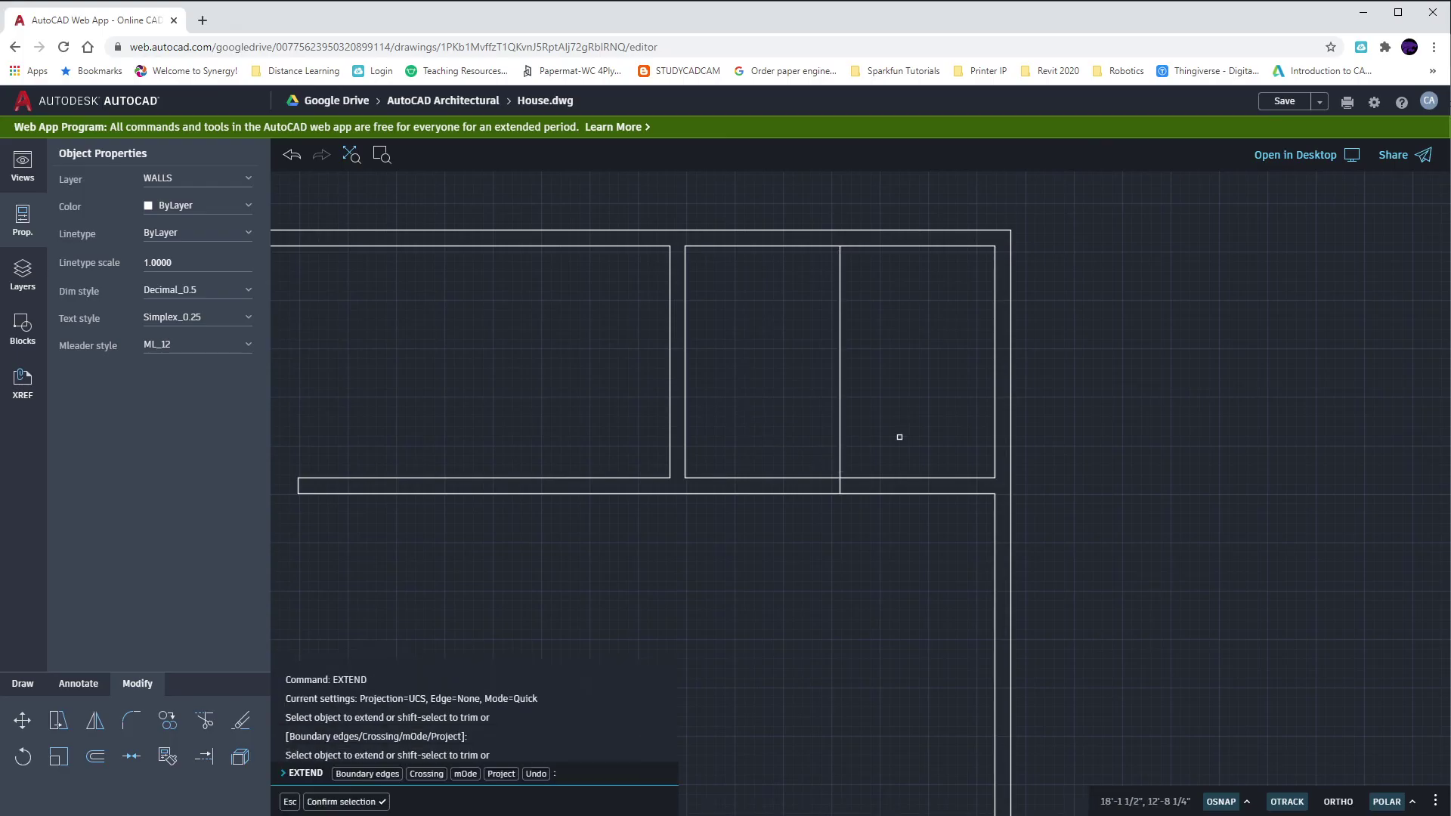
{"action": "key", "text": "Escape"}
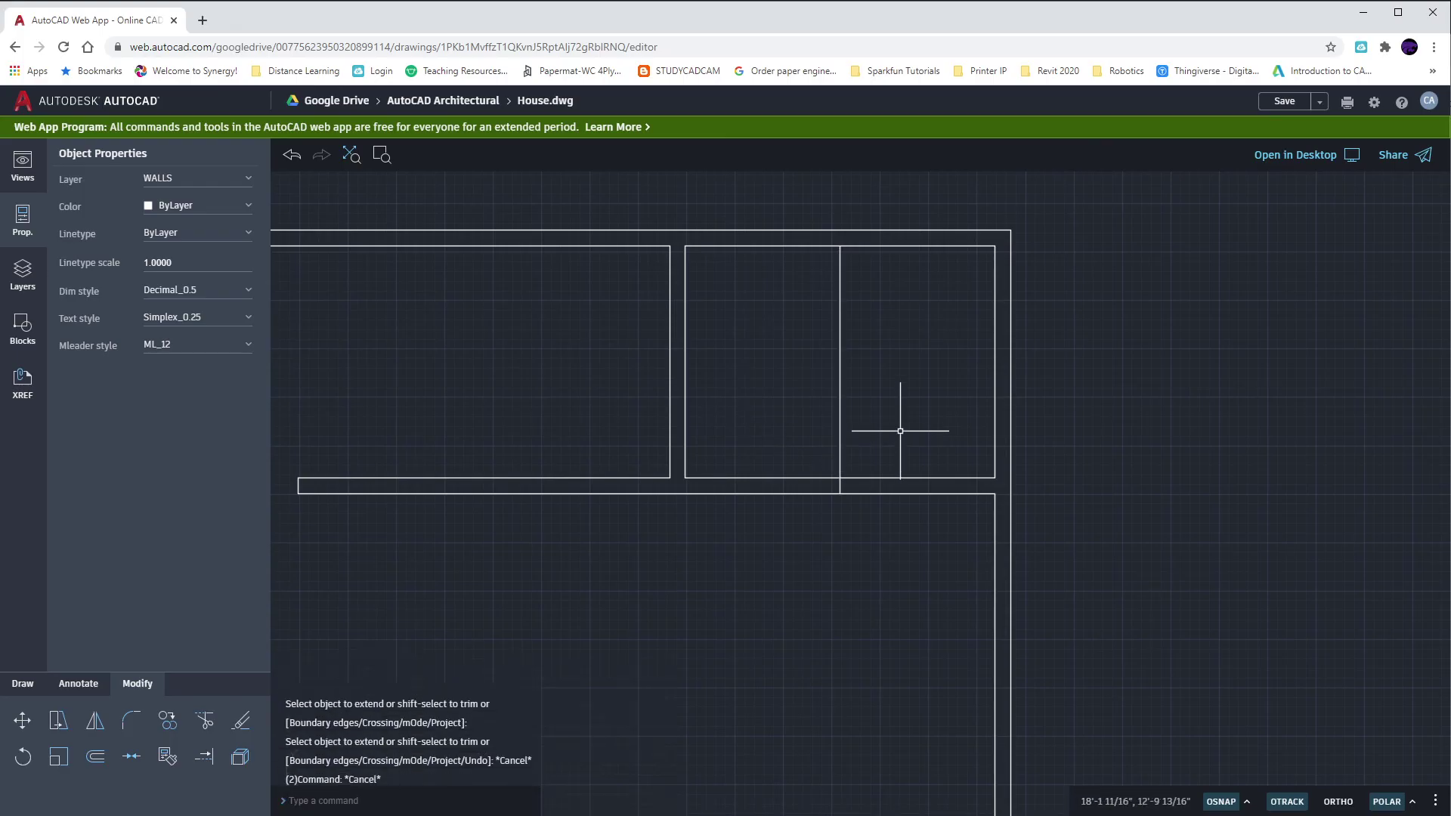
Step: Offset the guide line 1' on each side and trim across them to cut the doorway
{"action": "type", "text": "o"}
{"action": "key", "text": "Return"}
{"action": "key", "text": "Return"}
{"action": "left_click", "coordinate": [840, 449]}
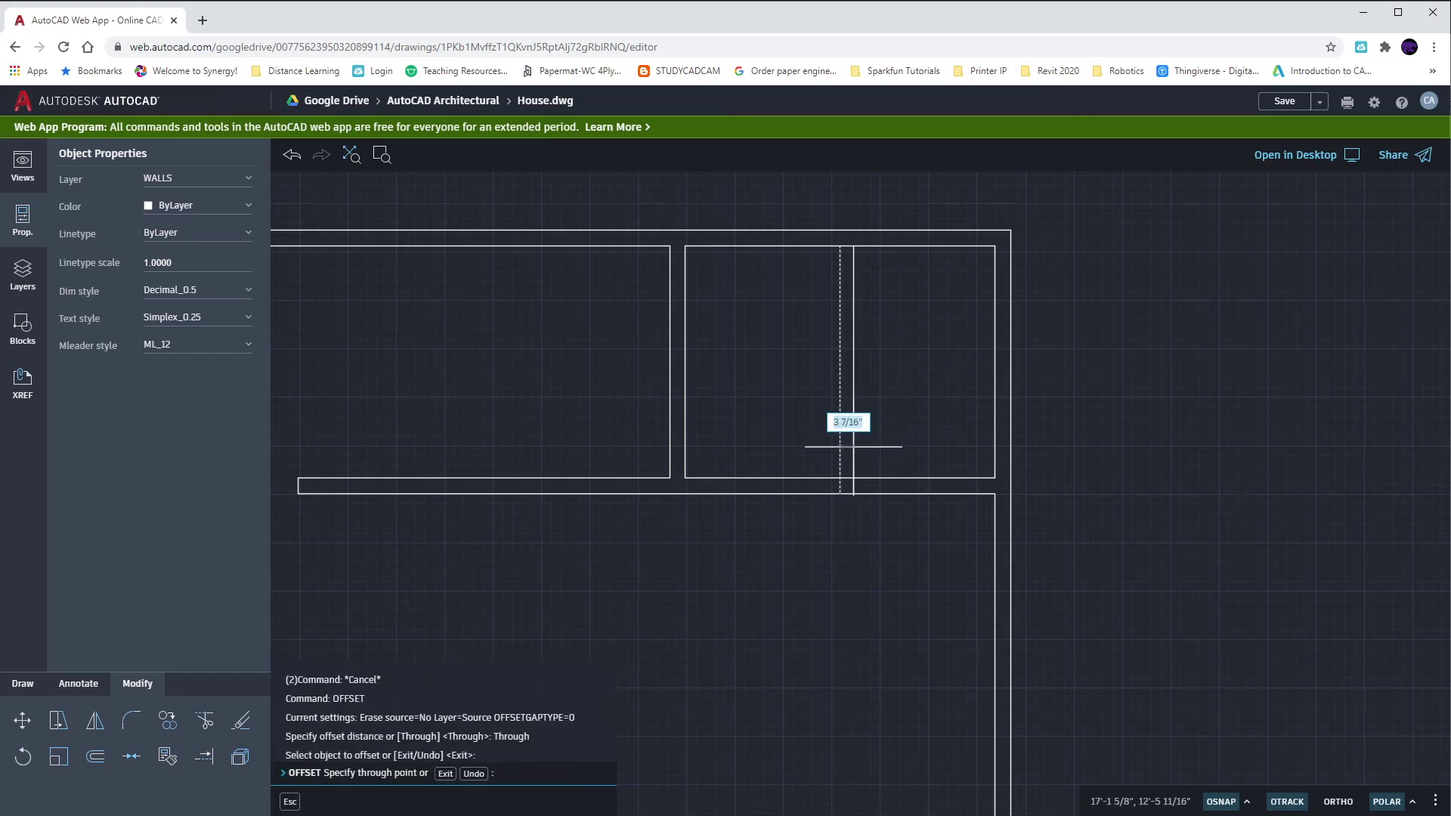
{"action": "type", "text": "1'"}
{"action": "key", "text": "Return"}
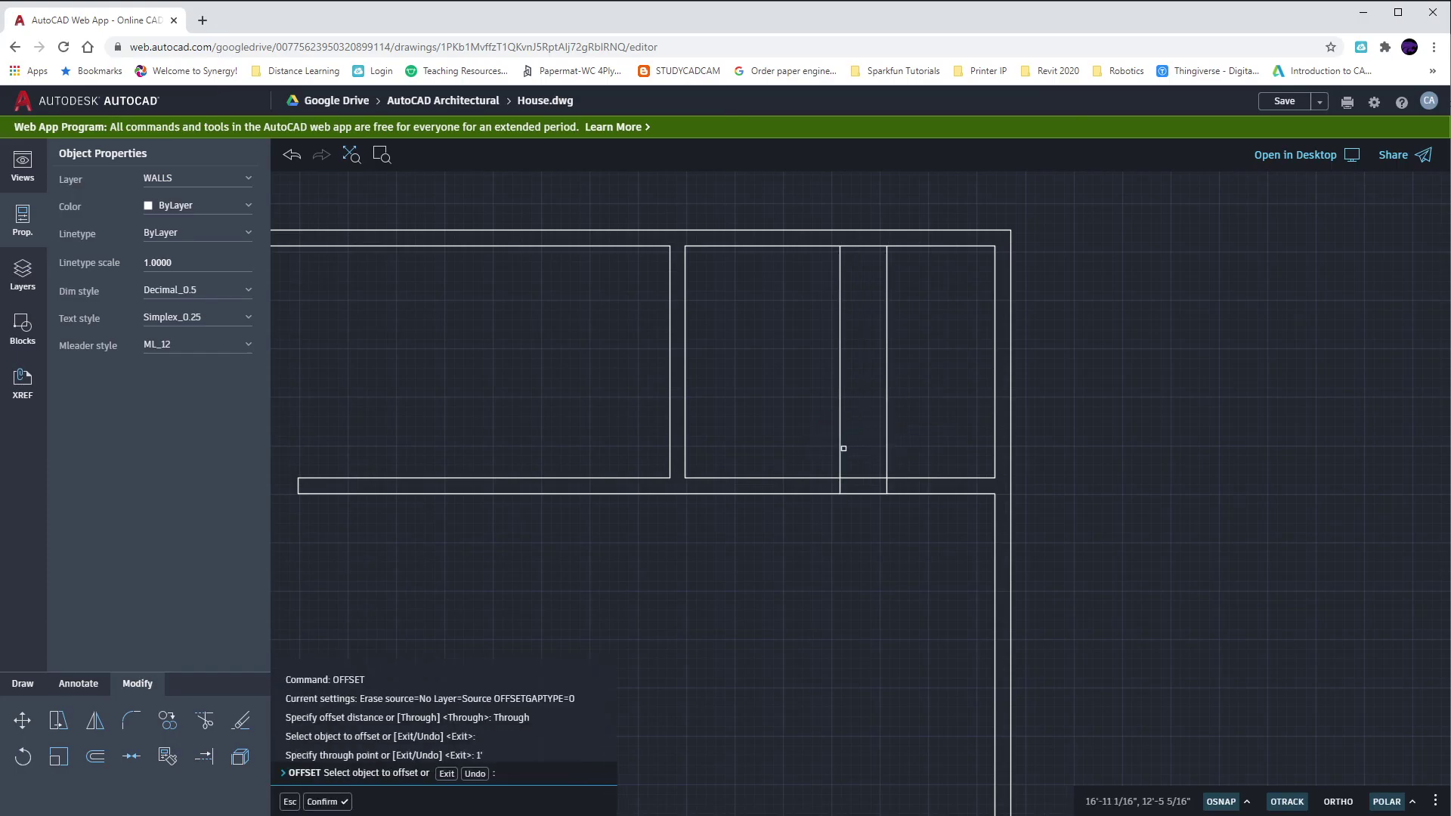
{"action": "left_click", "coordinate": [840, 445]}
{"action": "type", "text": "1'"}
{"action": "key", "text": "Return"}
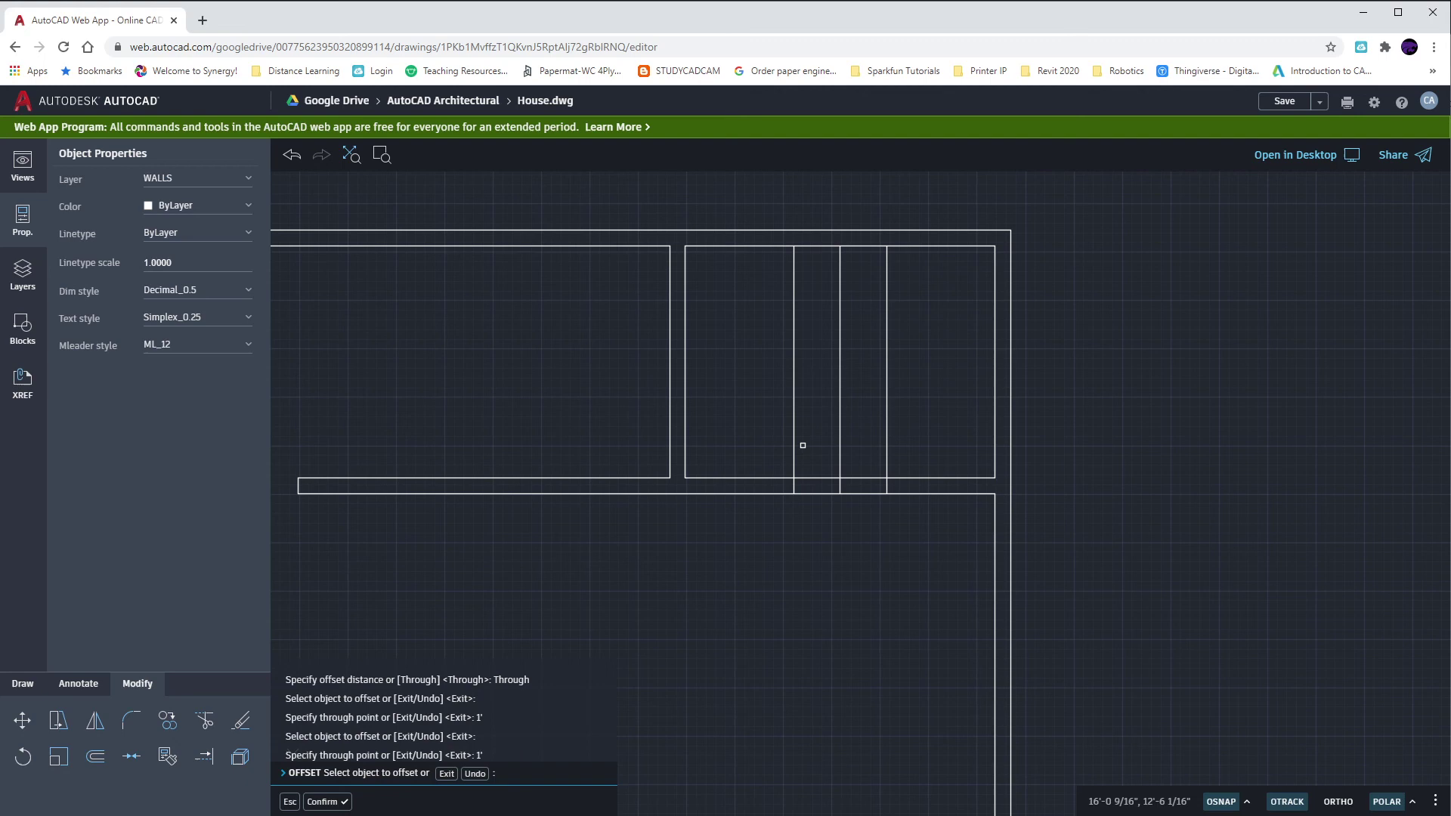
{"action": "key", "text": "Escape"}
{"action": "type", "text": "tr"}
{"action": "key", "text": "Return"}
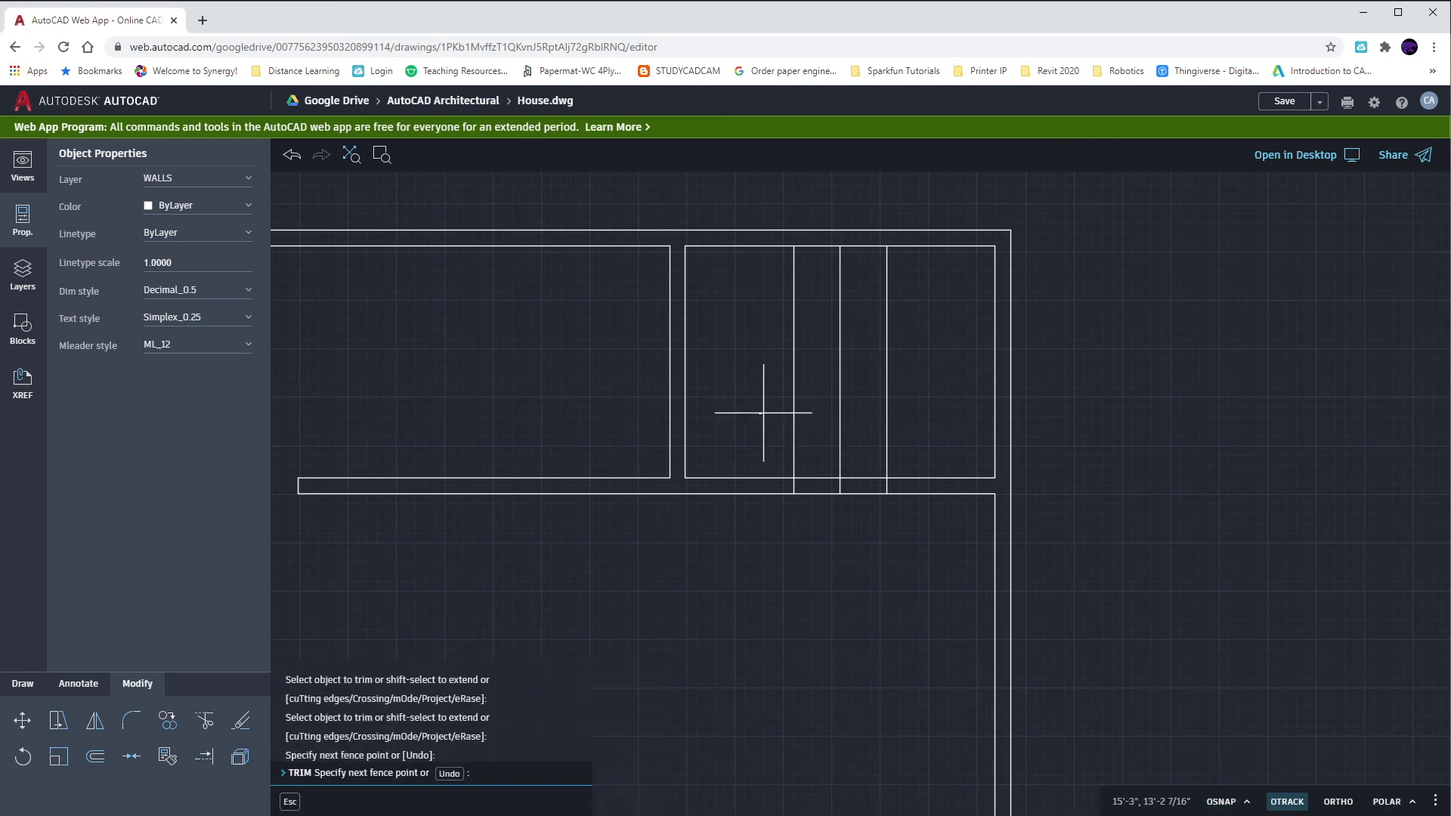
{"action": "left_click_drag", "start_coordinate": [758, 412], "coordinate": [876, 484]}
{"action": "left_click", "coordinate": [836, 480]}
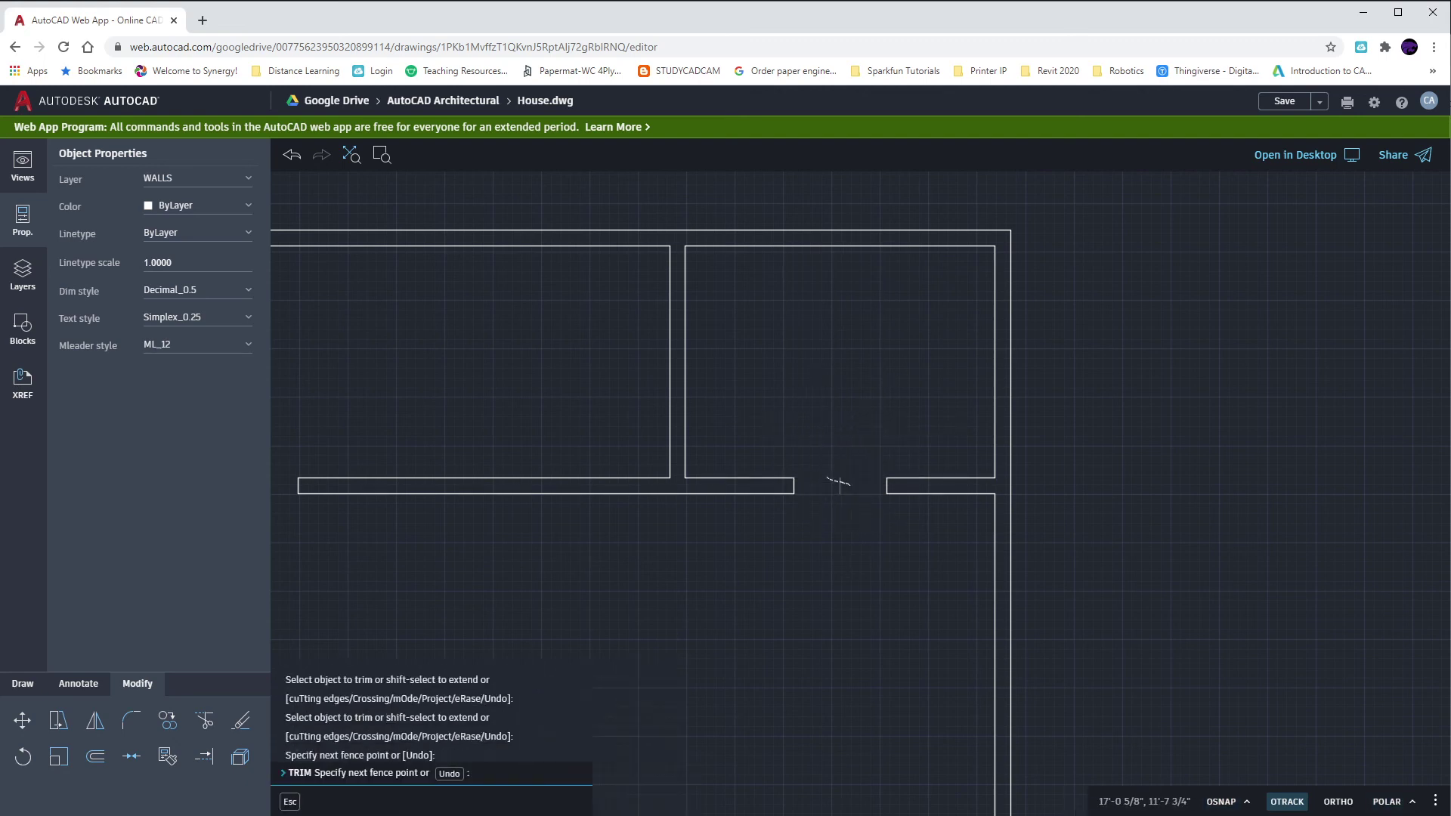
{"action": "key", "text": "Escape"}
{"action": "key", "text": "Escape"}
{"action": "scroll", "coordinate": [858, 435], "scroll_direction": "down", "scroll_amount": 3}
Step: Center the whole floor plan and save House.dwg with its three door openings
{"action": "middle_click_drag", "start_coordinate": [835, 486], "coordinate": [864, 491]}
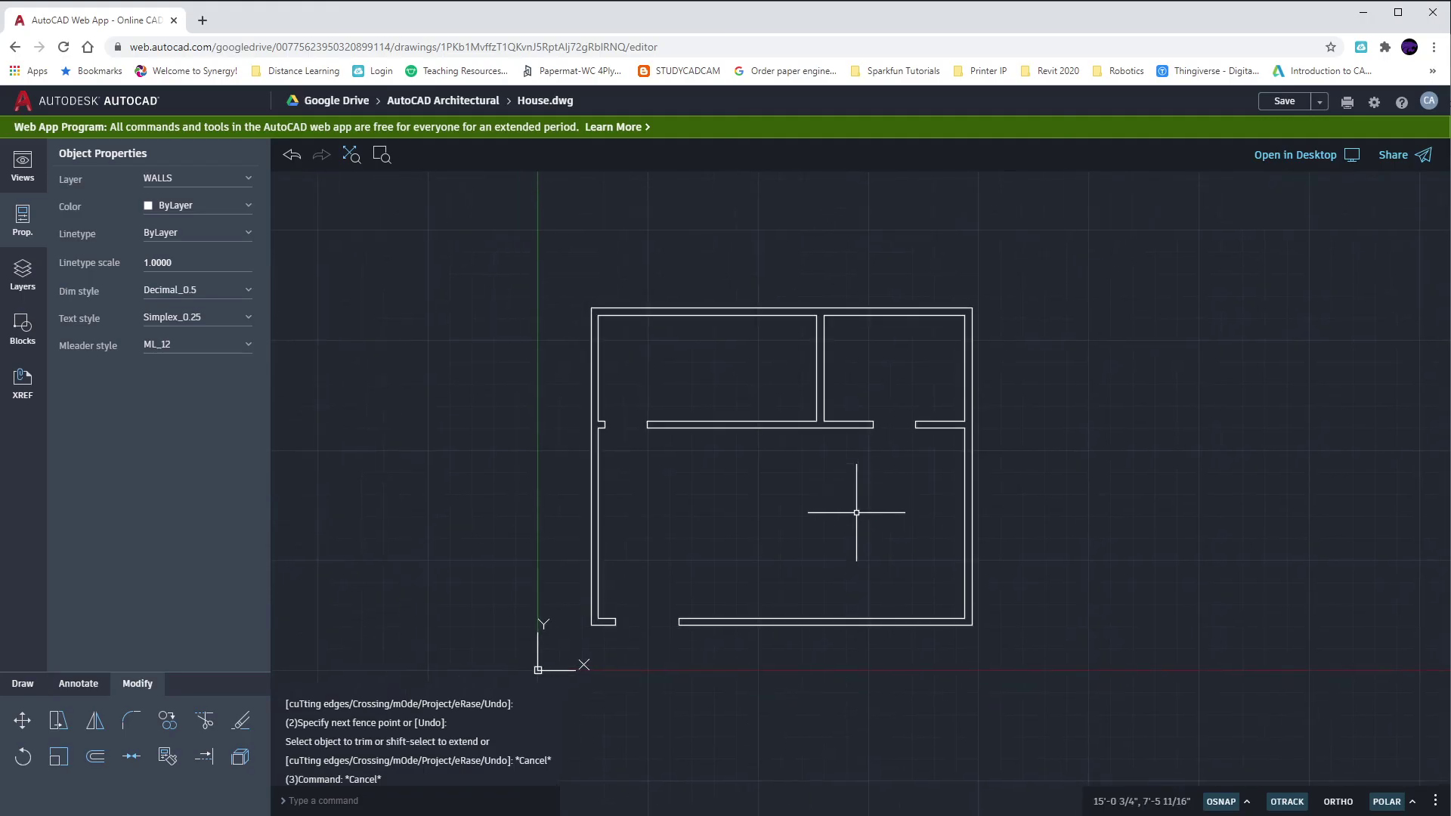
{"action": "left_click", "coordinate": [1283, 102]}
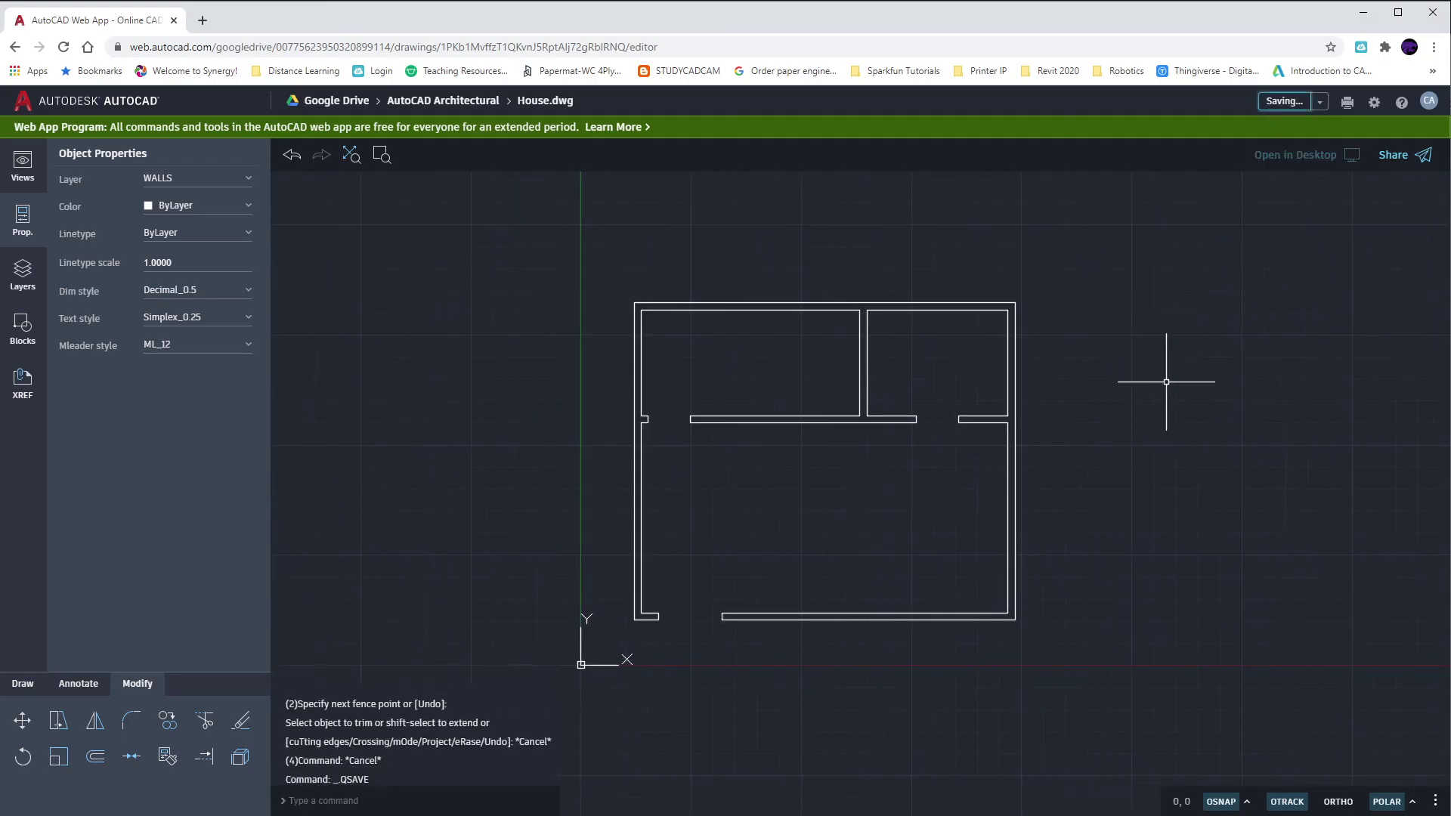